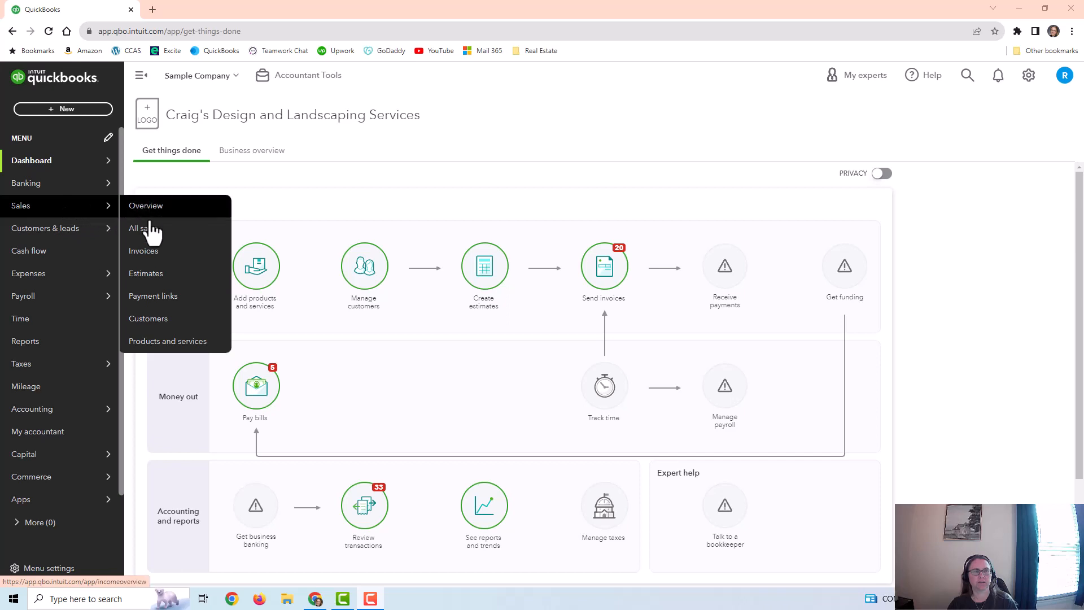
Step: Open the Products and Services list and examine how the items are grouped under categories and sub-categories such as Design and Fountains
{"action": "left_click", "coordinate": [141, 343]}
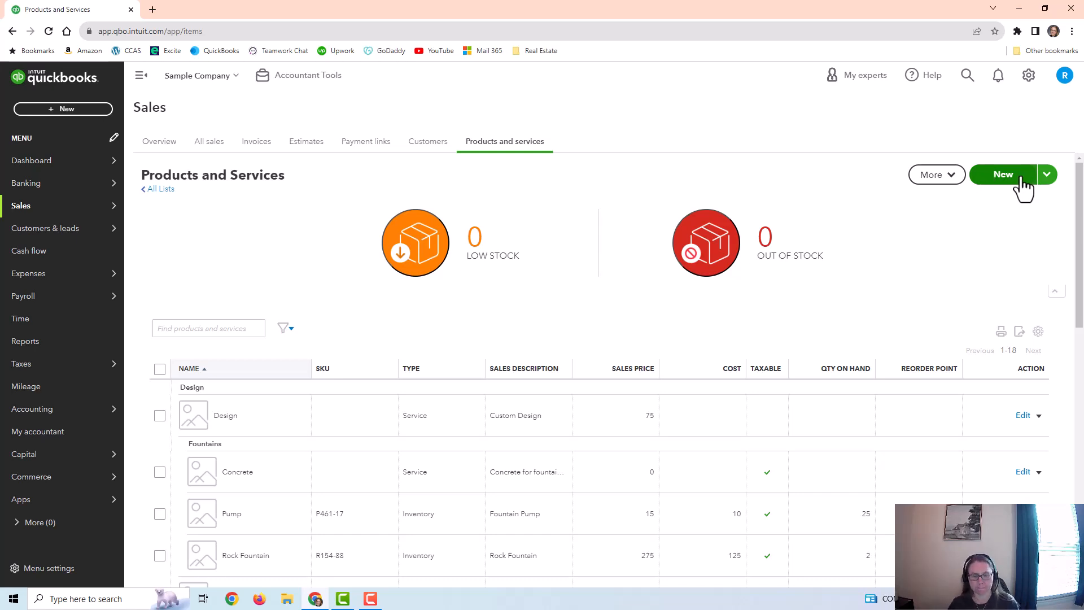
{"action": "scroll", "coordinate": [226, 413], "scroll_direction": "down", "scroll_amount": 2}
{"action": "scroll", "coordinate": [236, 413], "scroll_direction": "down", "scroll_amount": 1}
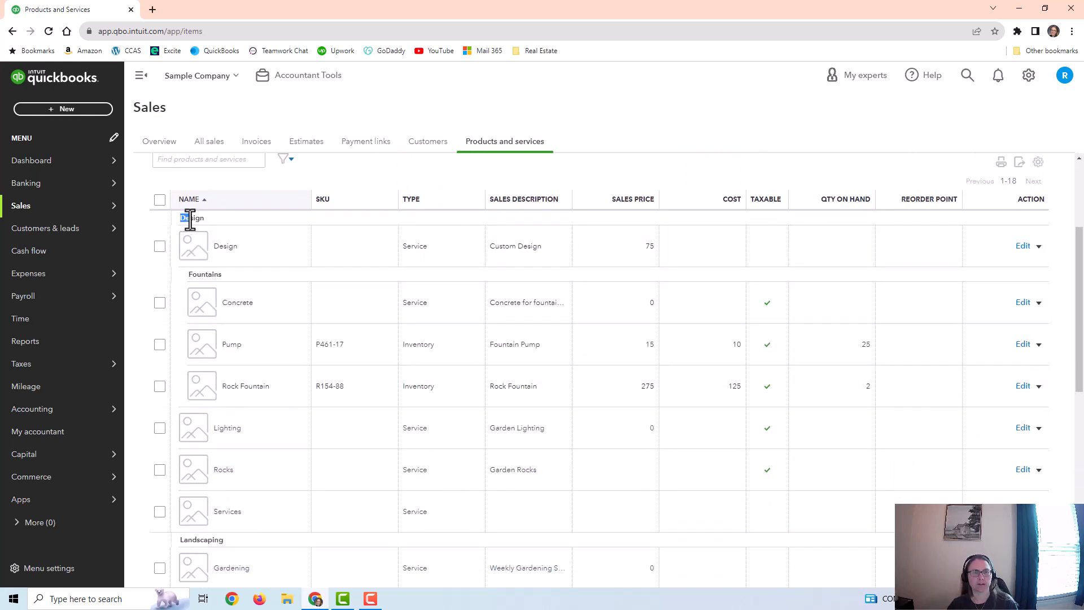
{"action": "left_click_drag", "start_coordinate": [190, 220], "coordinate": [207, 219]}
{"action": "left_click_drag", "start_coordinate": [189, 273], "coordinate": [225, 277]}
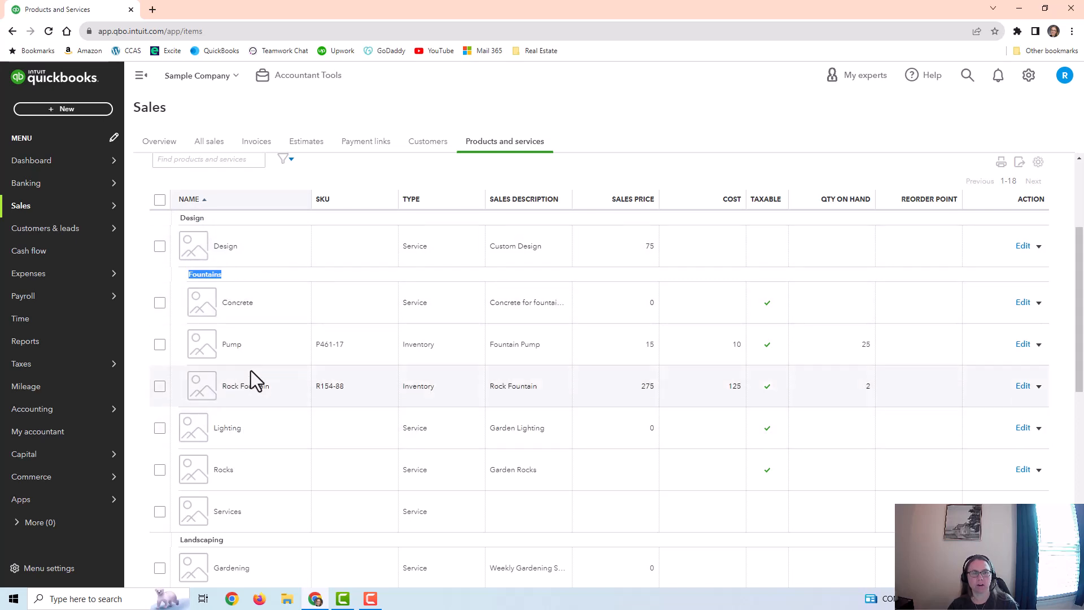
{"action": "left_click", "coordinate": [236, 275]}
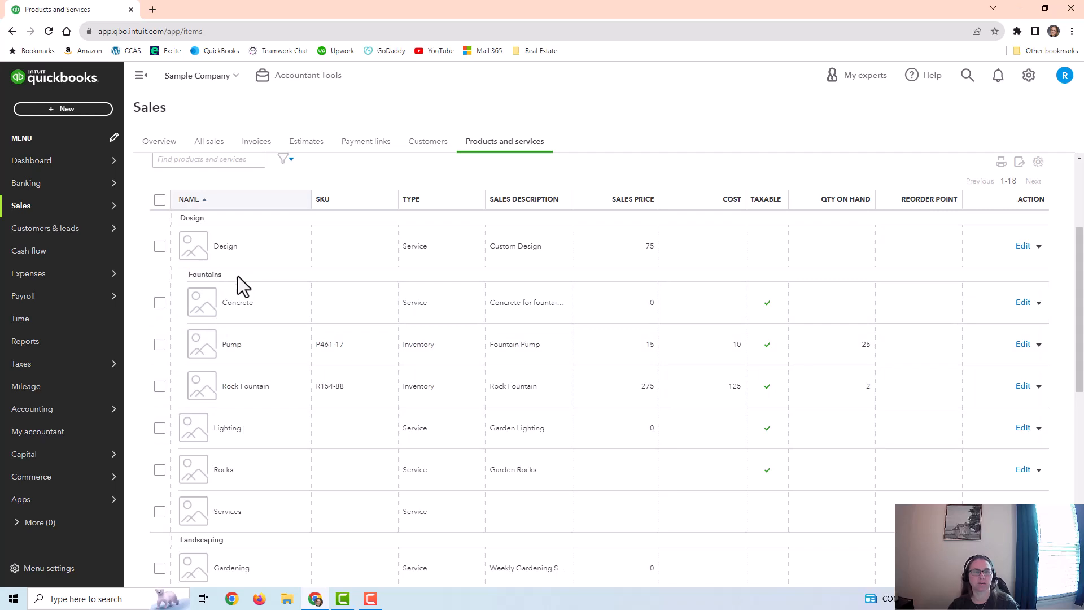
{"action": "scroll", "coordinate": [238, 276], "scroll_direction": "down", "scroll_amount": 6}
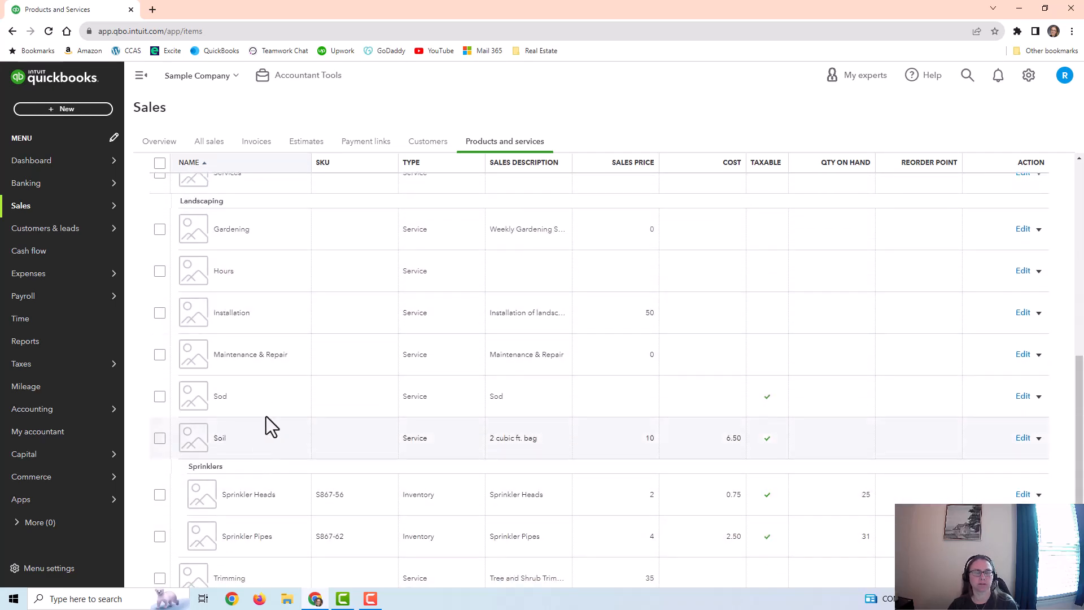
{"action": "scroll", "coordinate": [267, 415], "scroll_direction": "up", "scroll_amount": 8}
{"action": "scroll", "coordinate": [267, 416], "scroll_direction": "up", "scroll_amount": 1}
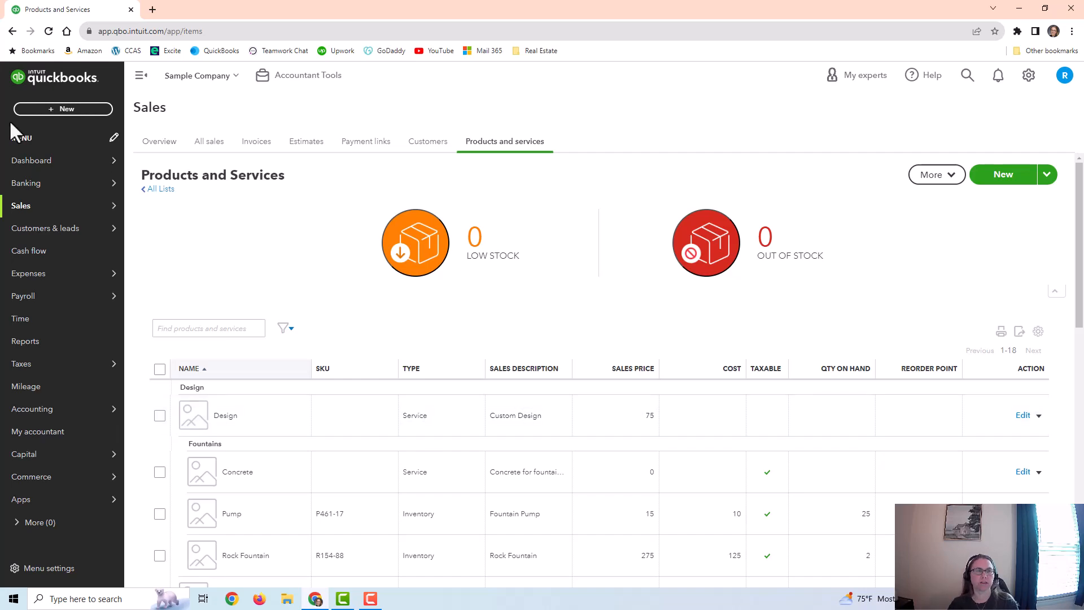
Step: Start a new invoice to review the product/service choices and help note for its first line, and leave it without saving
{"action": "left_click", "coordinate": [53, 110]}
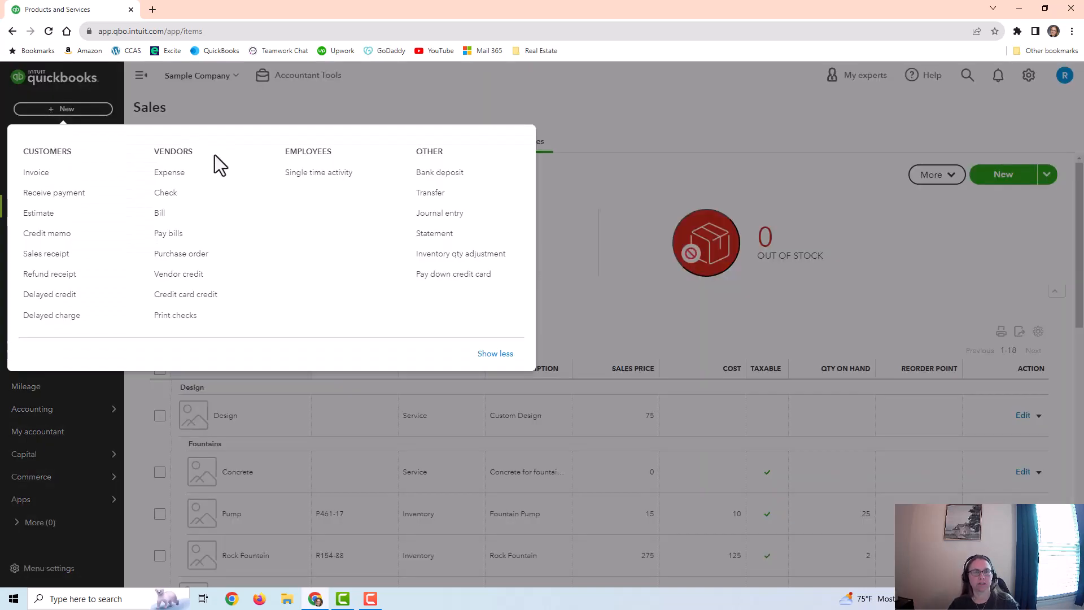
{"action": "left_click", "coordinate": [67, 174]}
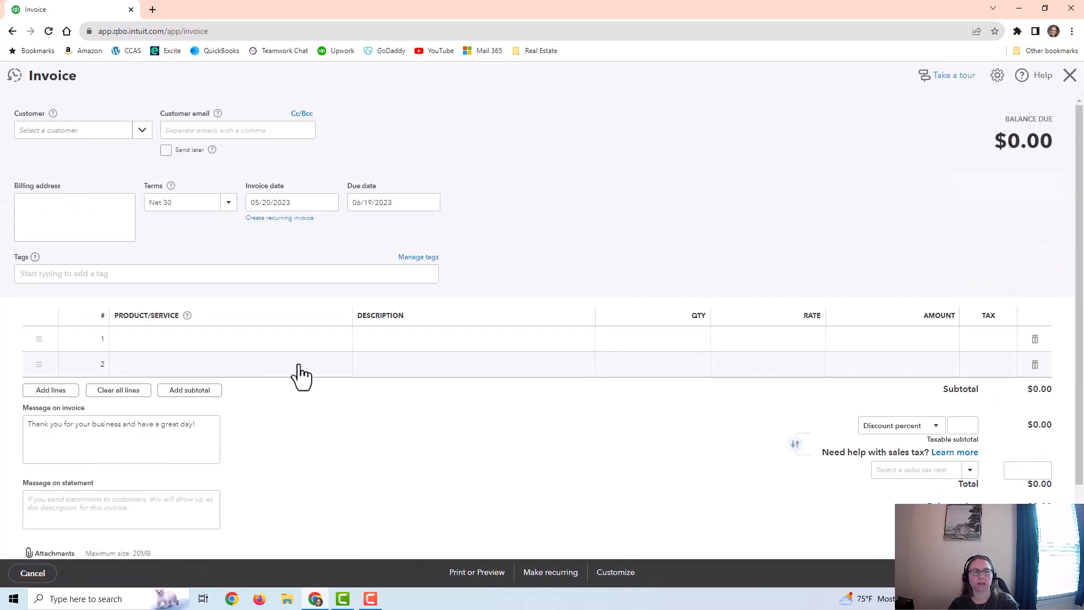
{"action": "left_click", "coordinate": [320, 342]}
{"action": "left_click", "coordinate": [340, 339]}
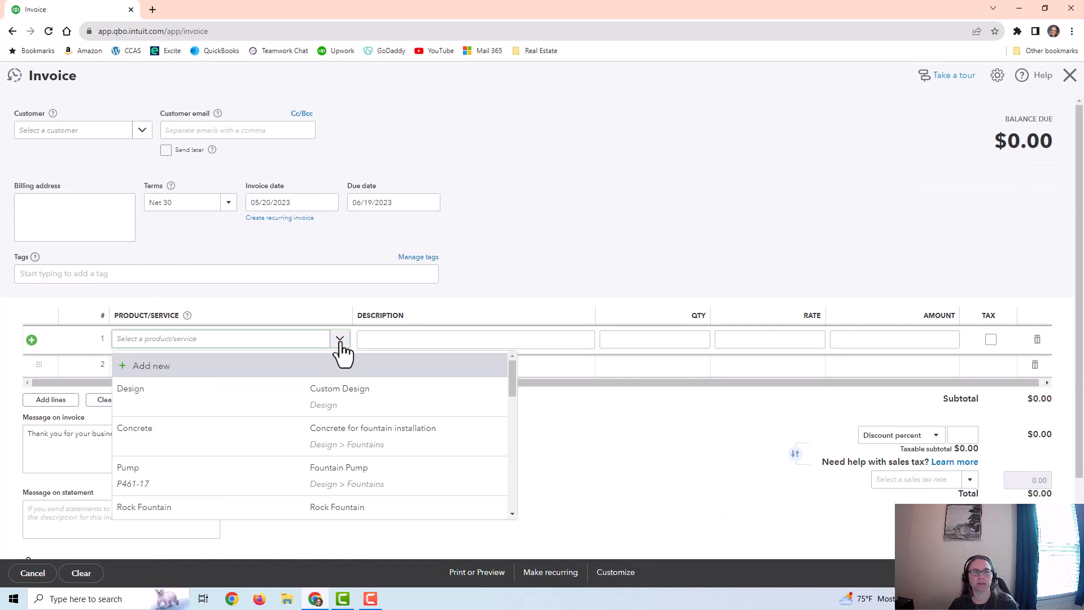
{"action": "scroll", "coordinate": [333, 500], "scroll_direction": "down", "scroll_amount": 2}
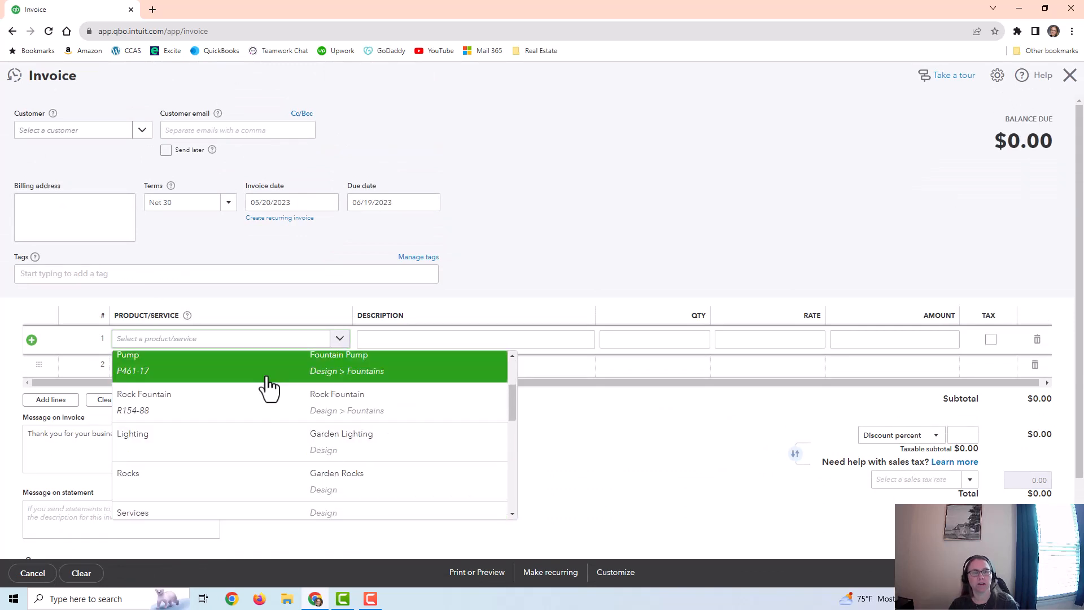
{"action": "left_click", "coordinate": [119, 315]}
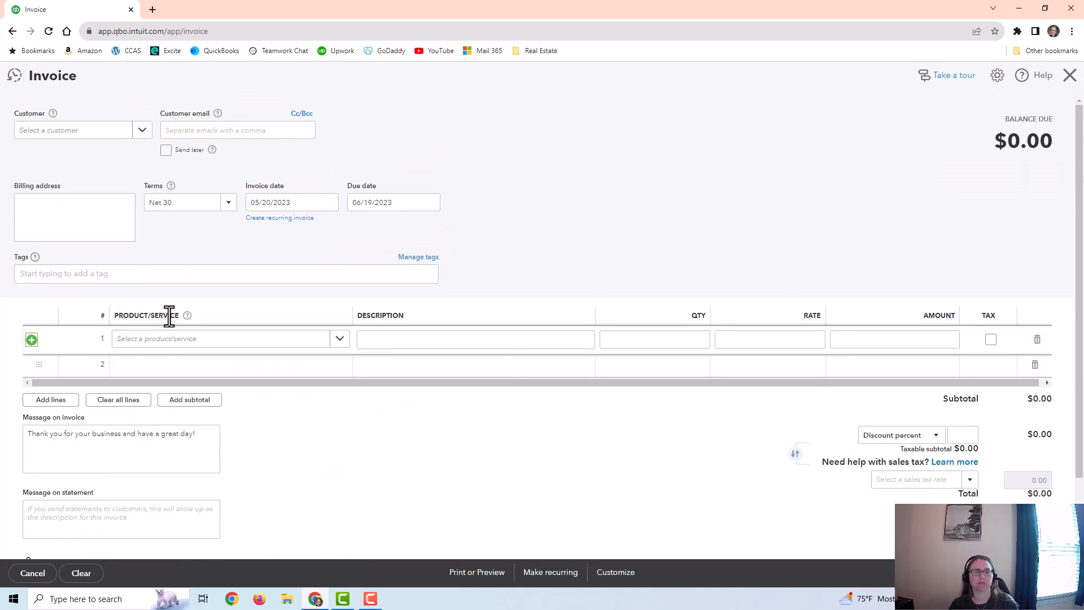
{"action": "mouse_move", "coordinate": [188, 316]}
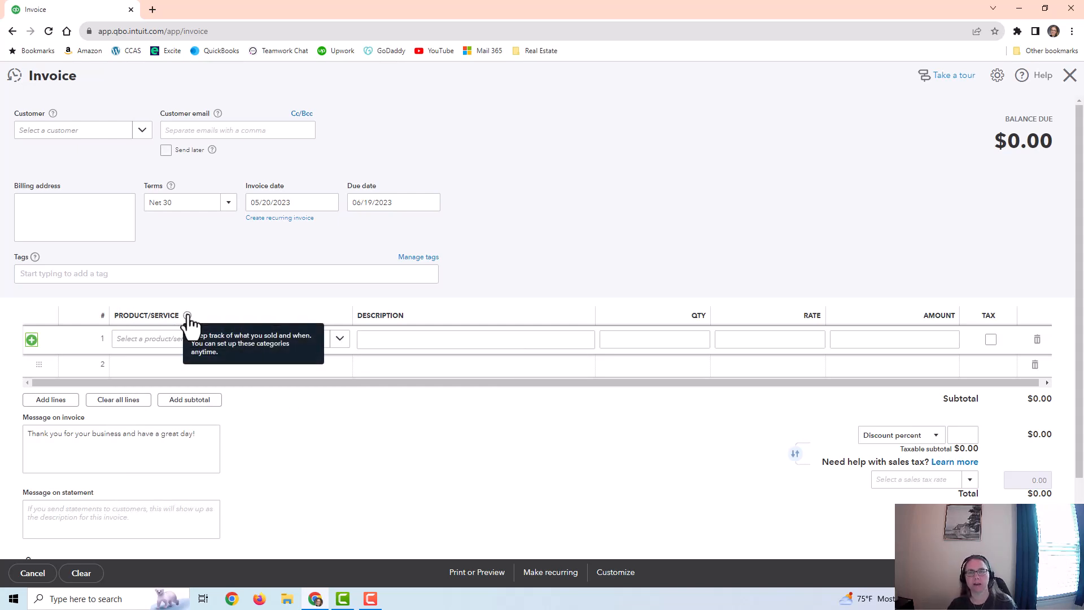
{"action": "left_click", "coordinate": [1070, 76]}
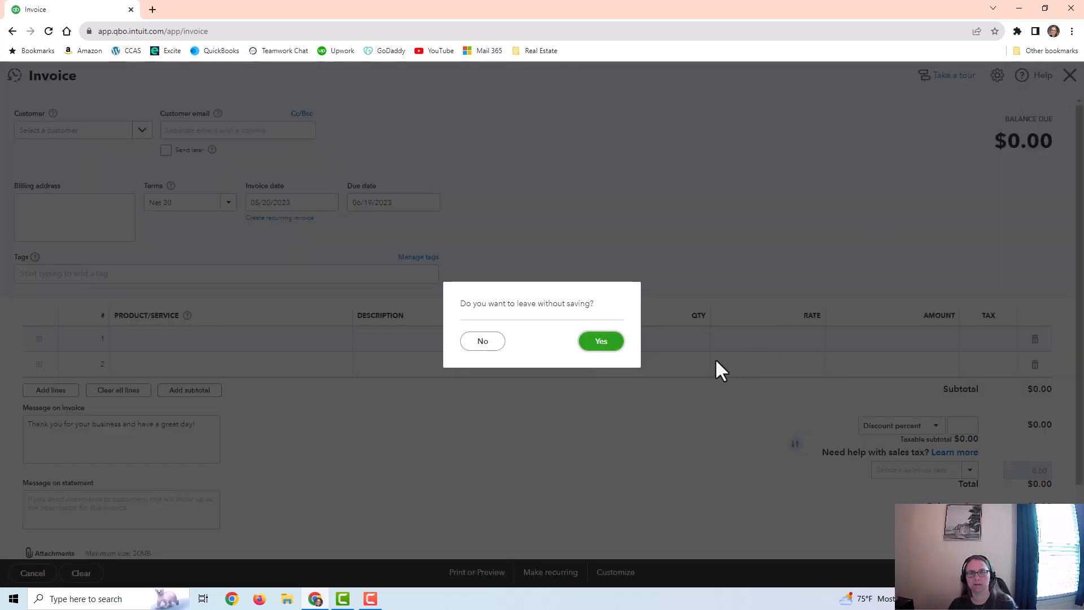
{"action": "left_click", "coordinate": [601, 343]}
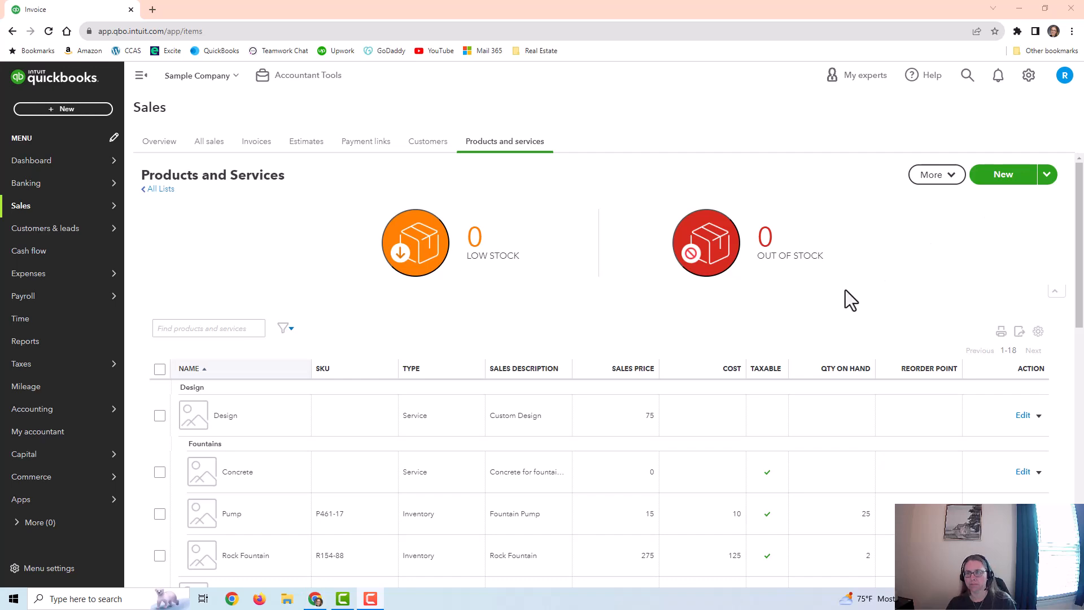
Step: Open the Design service's details and review its name and the available categories
{"action": "scroll", "coordinate": [845, 290], "scroll_direction": "down", "scroll_amount": 2}
{"action": "scroll", "coordinate": [819, 309], "scroll_direction": "down", "scroll_amount": 1}
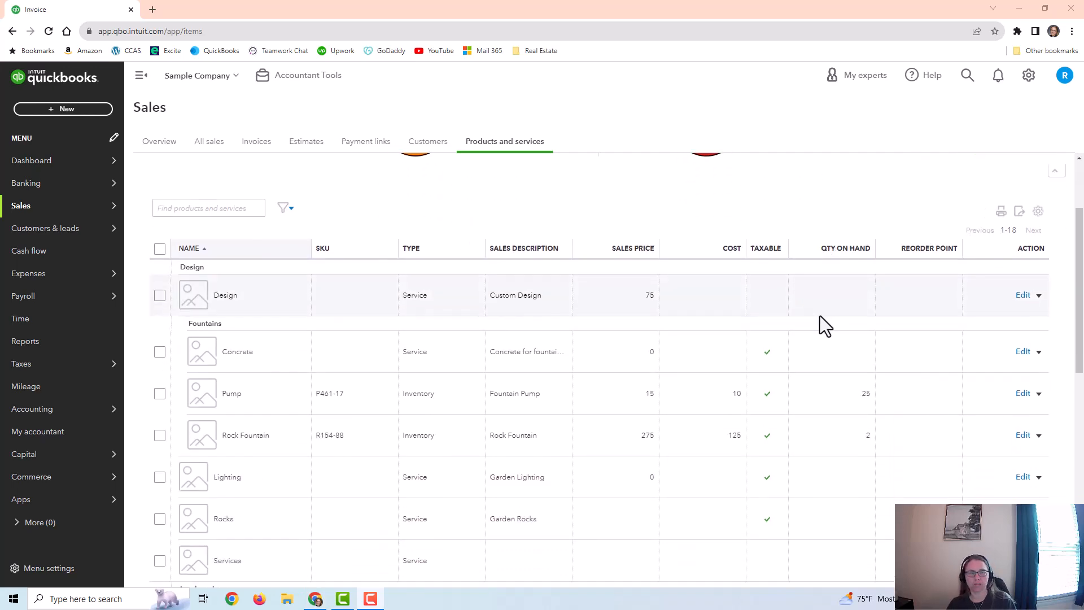
{"action": "scroll", "coordinate": [836, 300], "scroll_direction": "up", "scroll_amount": 1}
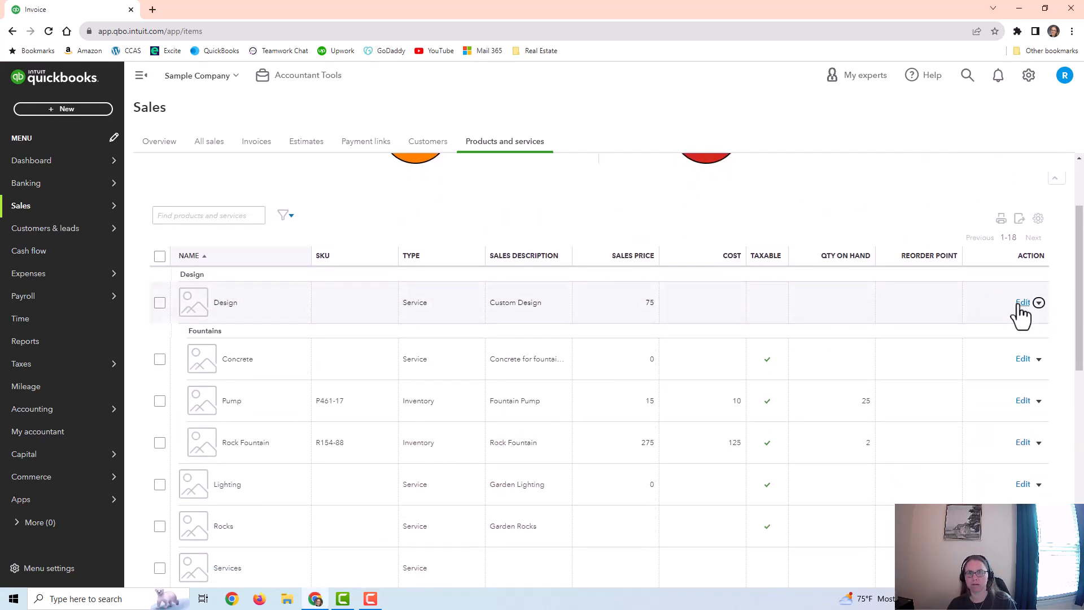
{"action": "left_click", "coordinate": [1022, 303]}
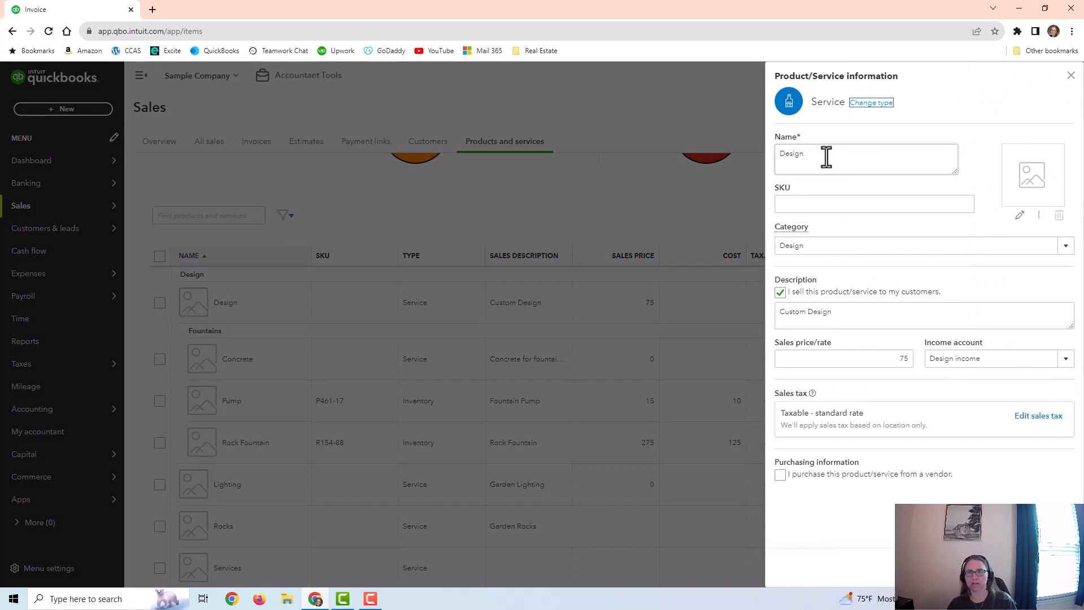
{"action": "left_click_drag", "start_coordinate": [813, 148], "coordinate": [771, 149]}
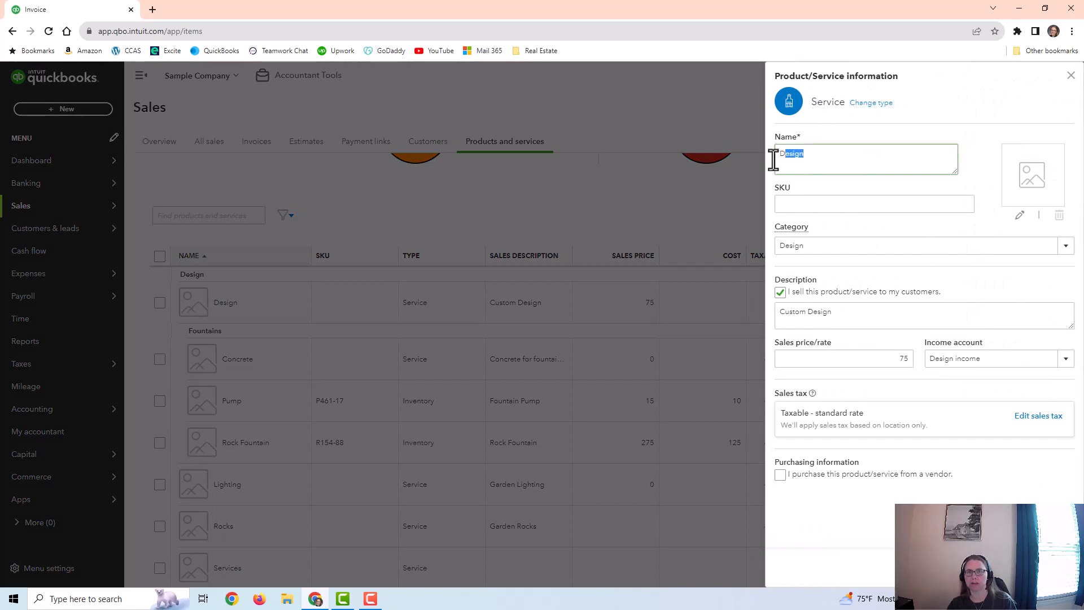
{"action": "left_click", "coordinate": [1064, 246]}
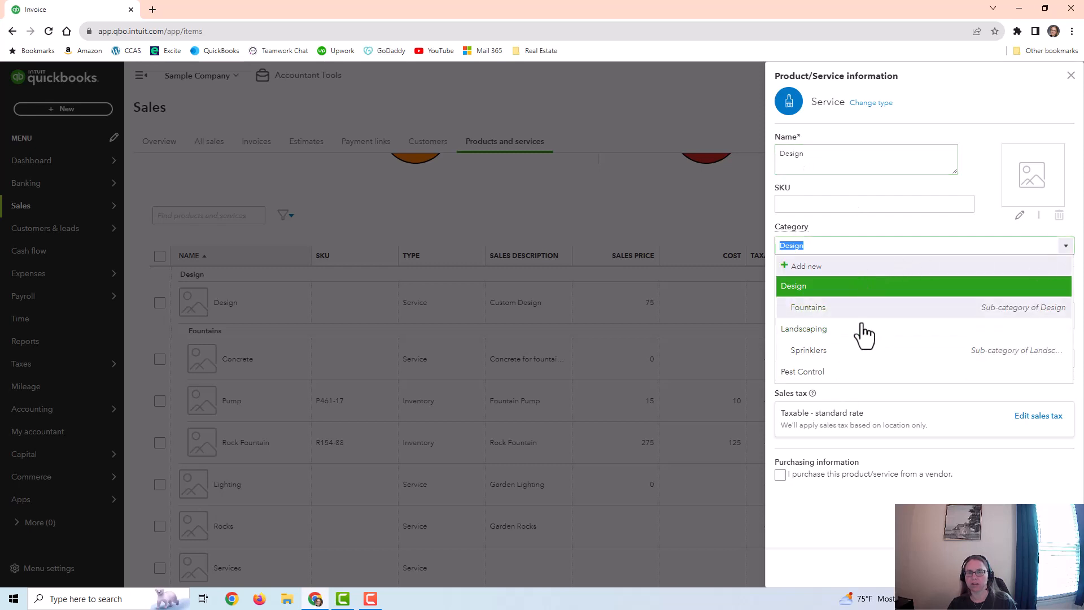
{"action": "left_click", "coordinate": [920, 218]}
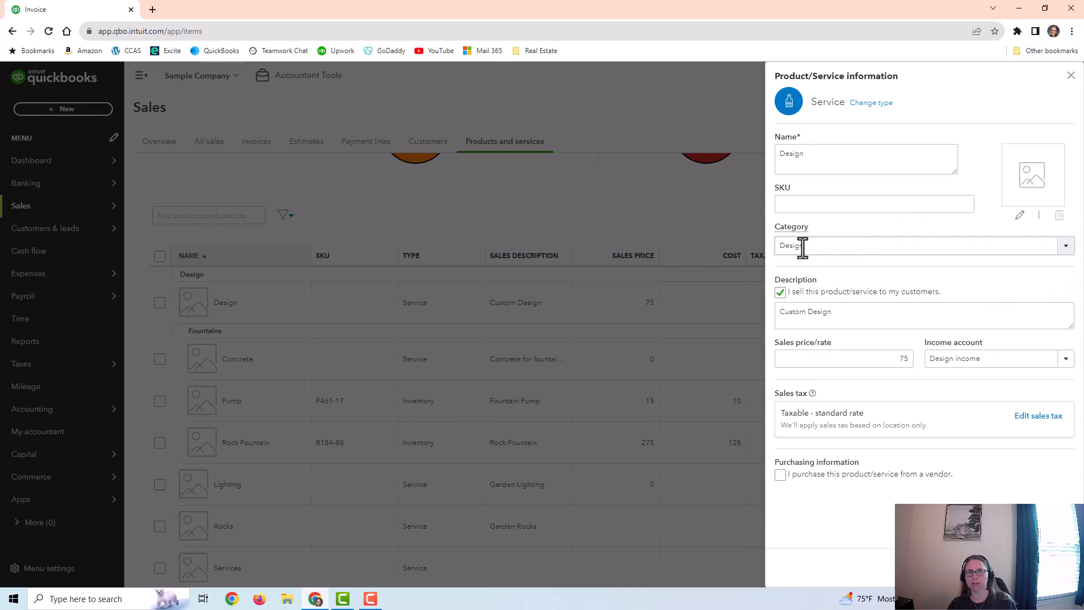
Step: Review the Design service's description, sales price/rate and income account choices
{"action": "mouse_move", "coordinate": [784, 312]}
{"action": "left_mouse_down"}
{"action": "mouse_move", "coordinate": [835, 311]}
{"action": "mouse_move", "coordinate": [779, 319]}
{"action": "left_mouse_up"}
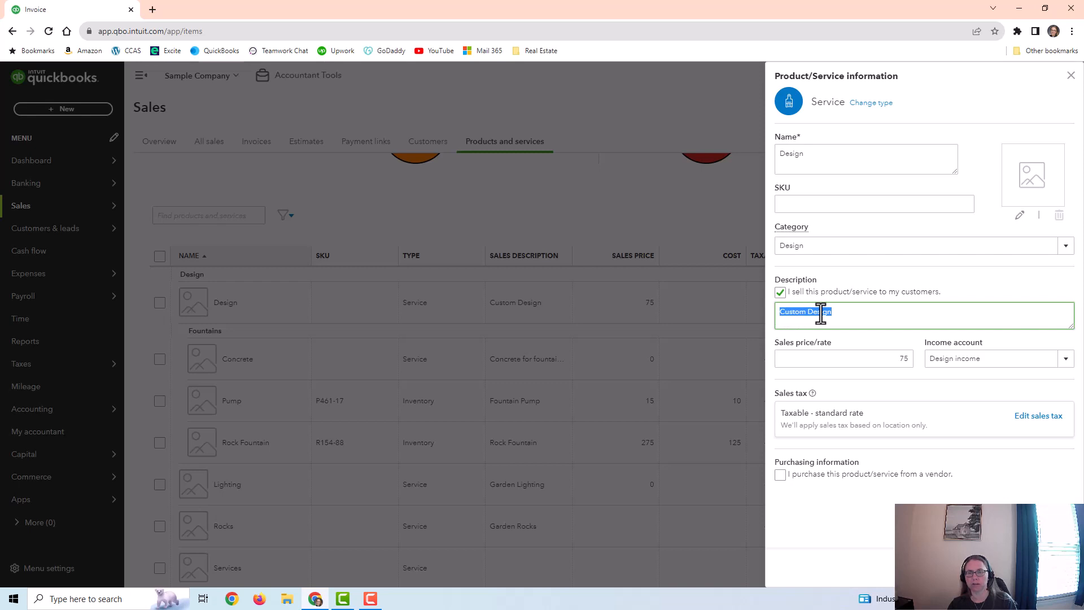
{"action": "double_click", "coordinate": [903, 358]}
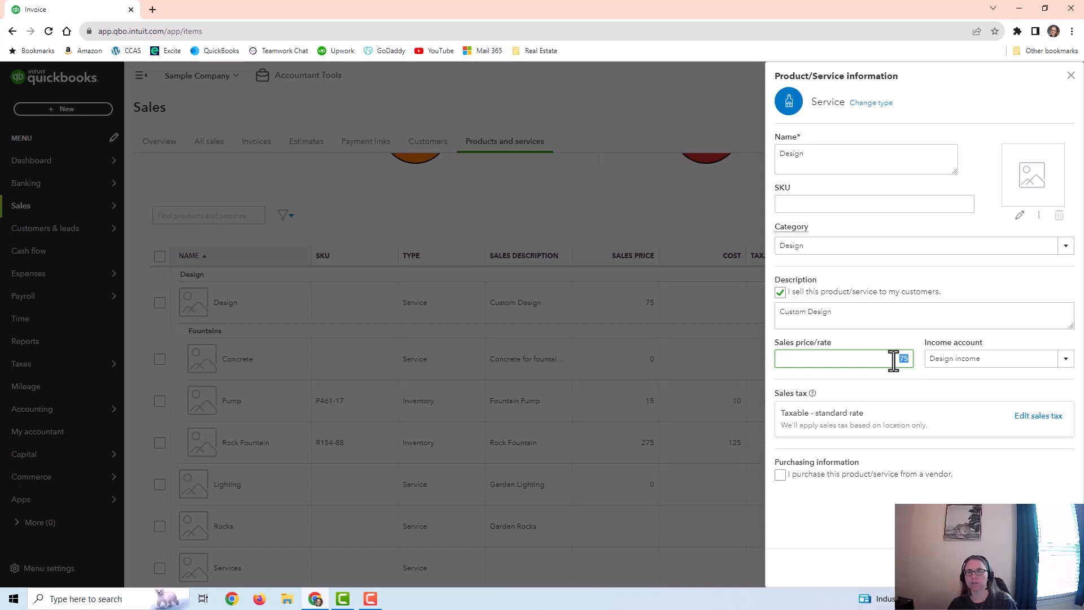
{"action": "left_click", "coordinate": [893, 360]}
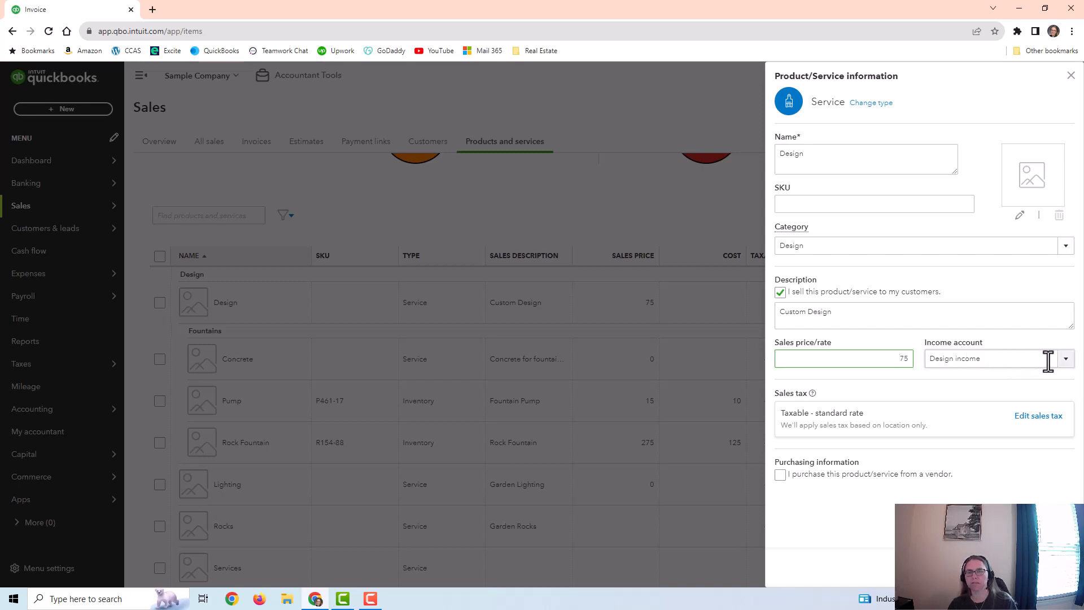
{"action": "left_click", "coordinate": [1065, 364]}
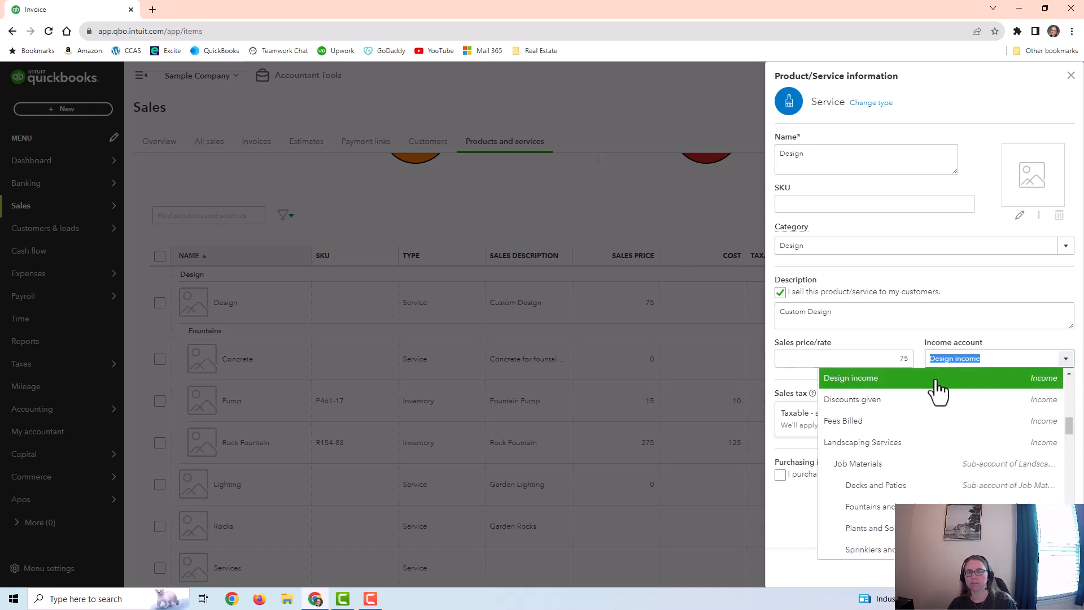
{"action": "left_click", "coordinate": [915, 335]}
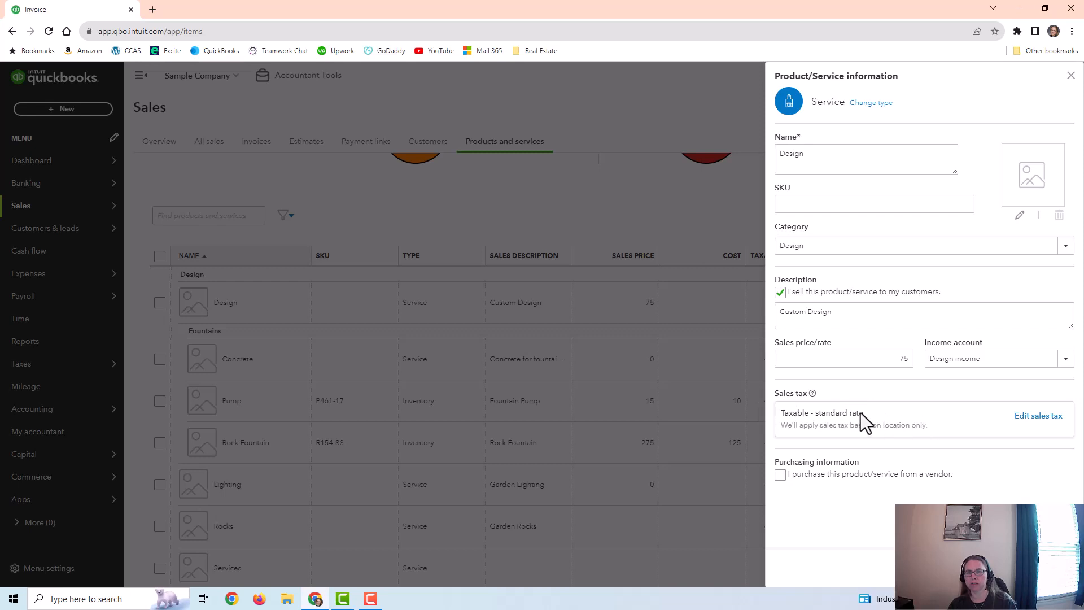
Step: Review the sales tax options of the Design service and close its details without changing anything
{"action": "left_click", "coordinate": [1037, 417]}
{"action": "scroll", "coordinate": [987, 368], "scroll_direction": "down", "scroll_amount": 3}
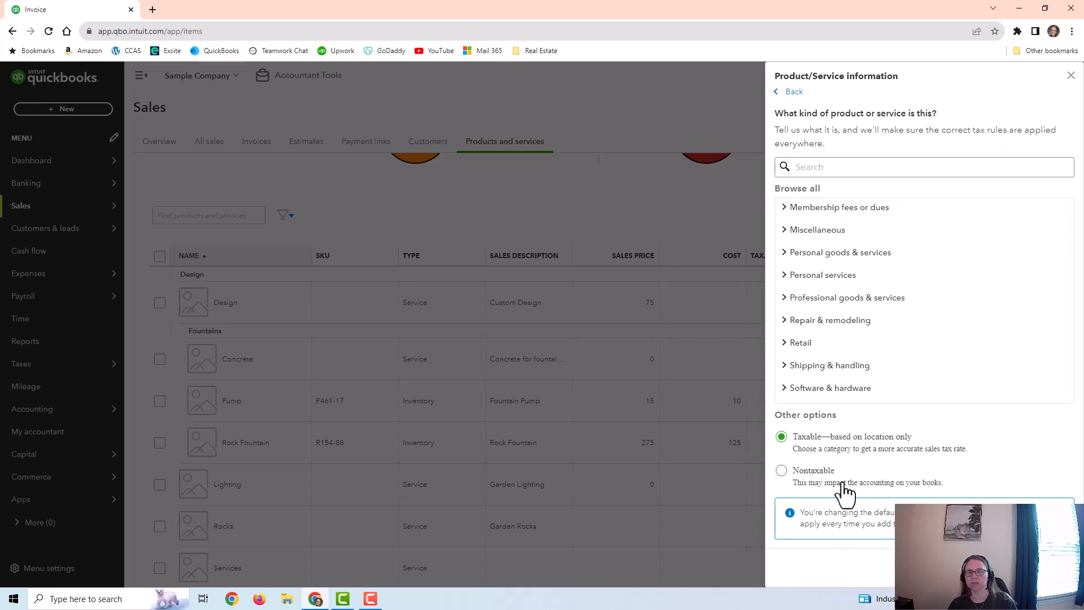
{"action": "left_click", "coordinate": [1070, 76]}
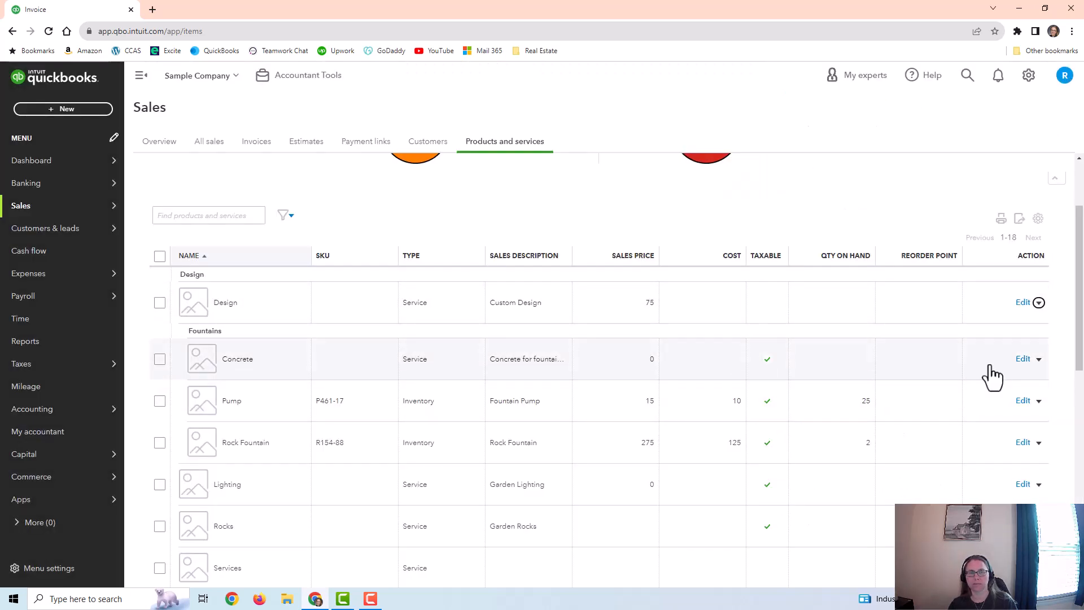
{"action": "left_click", "coordinate": [1023, 303]}
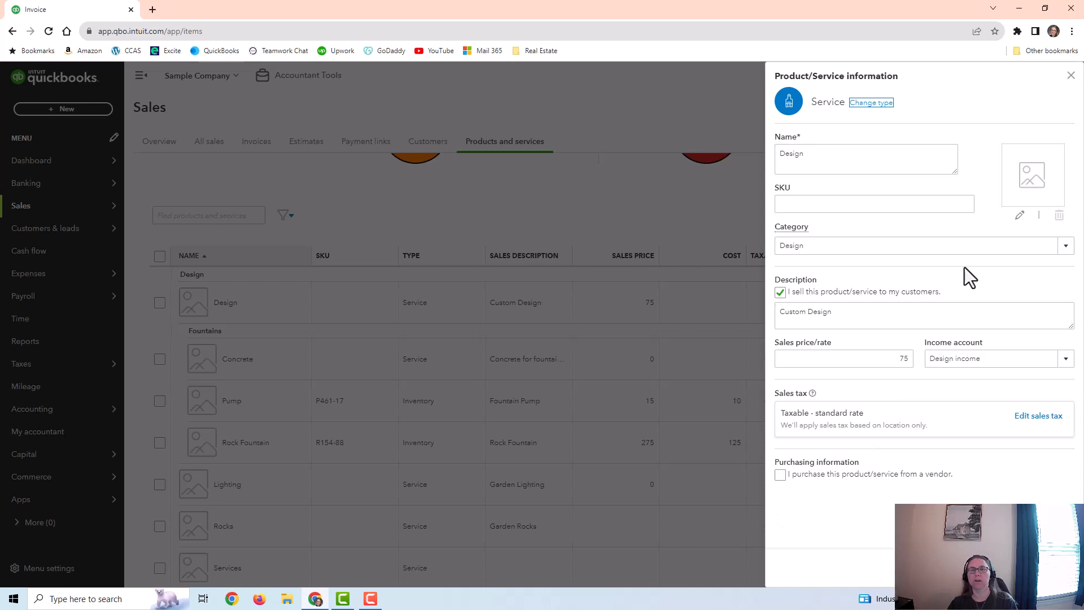
{"action": "left_click", "coordinate": [1070, 77]}
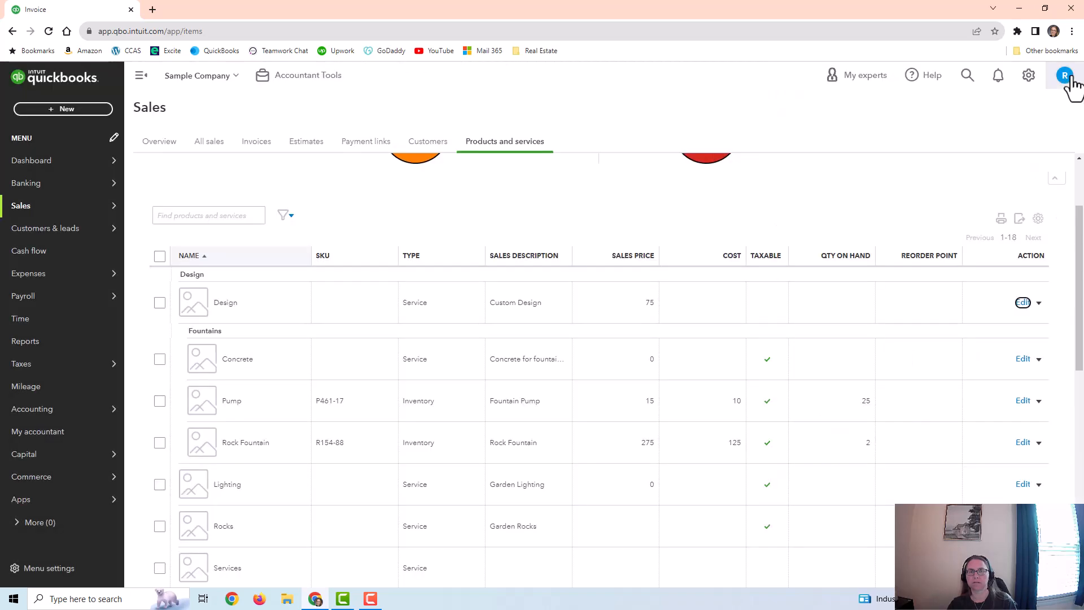
Step: Open the Product Categories list from the overview of all company lists
{"action": "scroll", "coordinate": [793, 398], "scroll_direction": "up", "scroll_amount": 2}
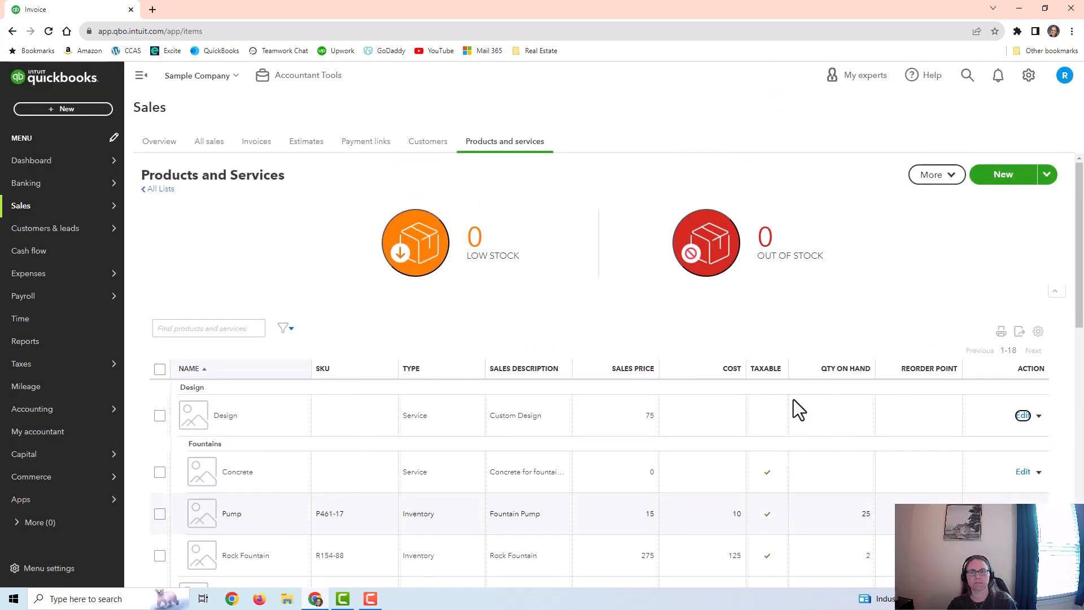
{"action": "left_click", "coordinate": [1029, 76]}
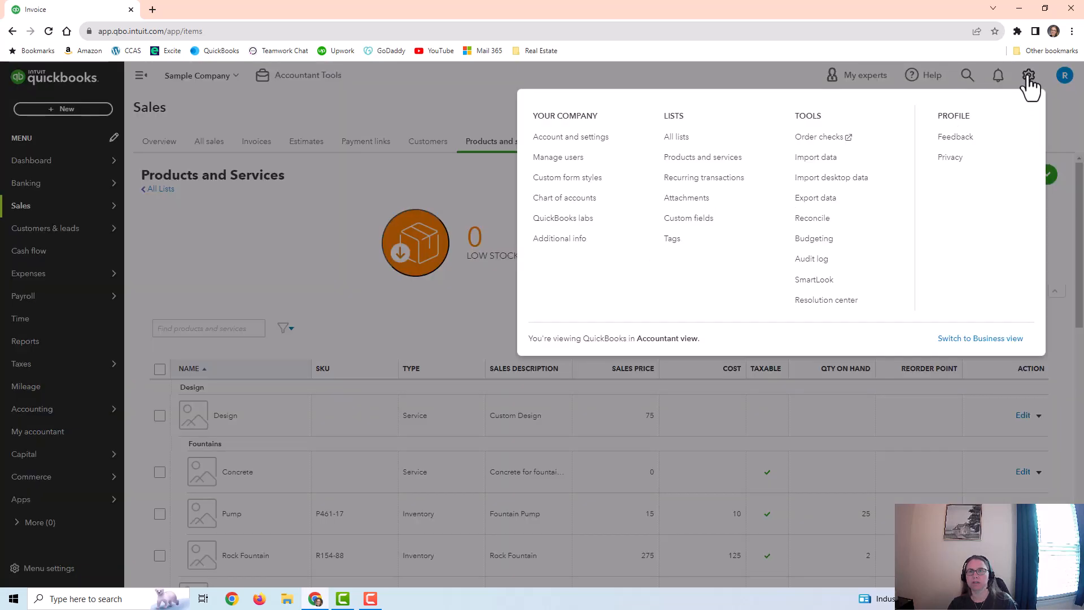
{"action": "left_click", "coordinate": [687, 144]}
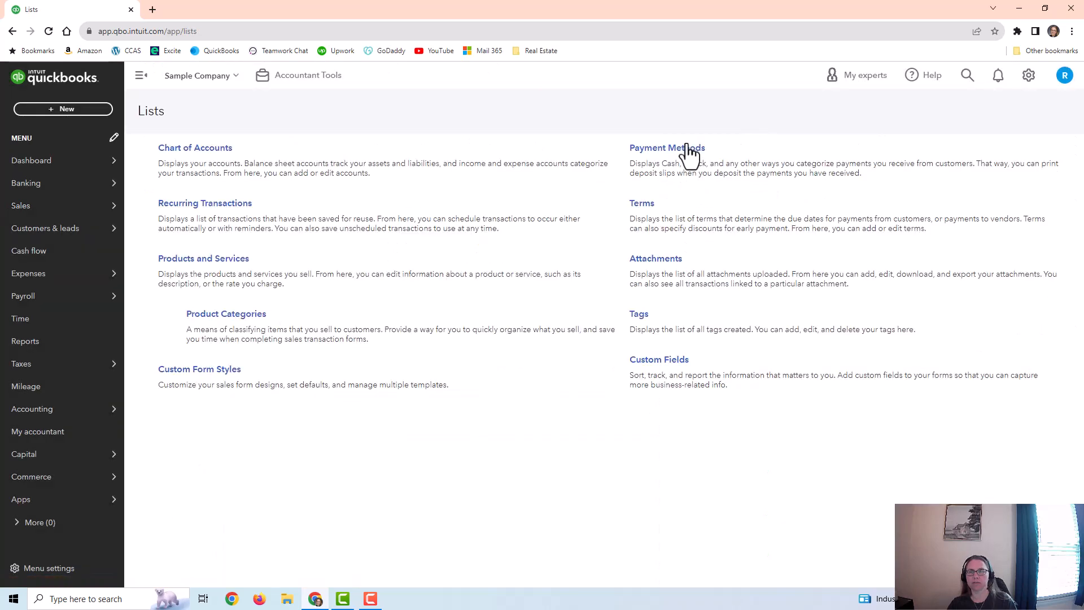
{"action": "left_click", "coordinate": [249, 315]}
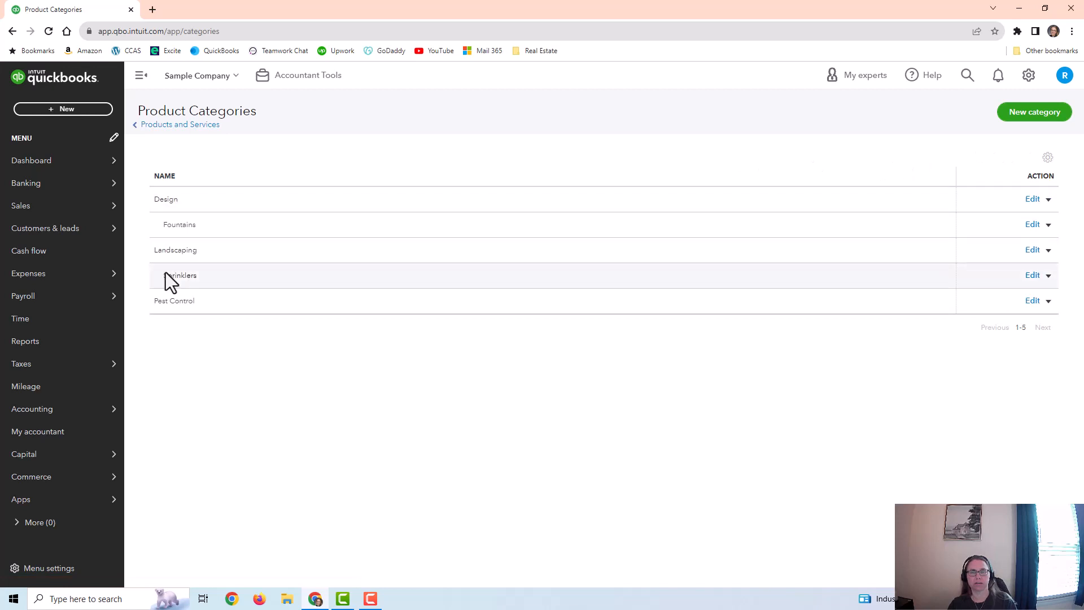
Step: Go to the Products and Services list and start a new item of the Inventory type
{"action": "mouse_move", "coordinate": [113, 229]}
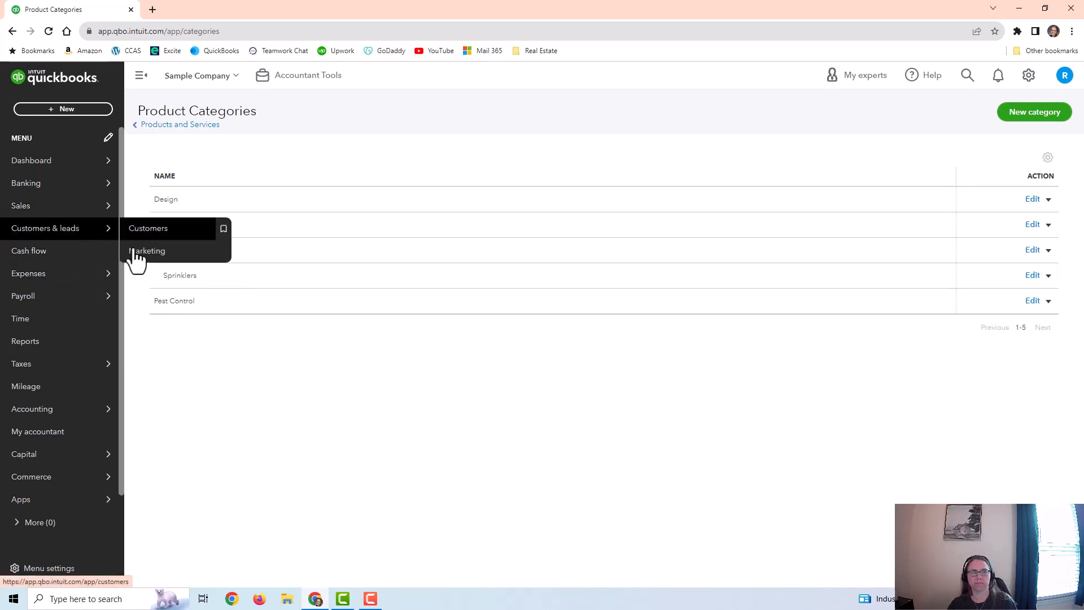
{"action": "mouse_move", "coordinate": [58, 213]}
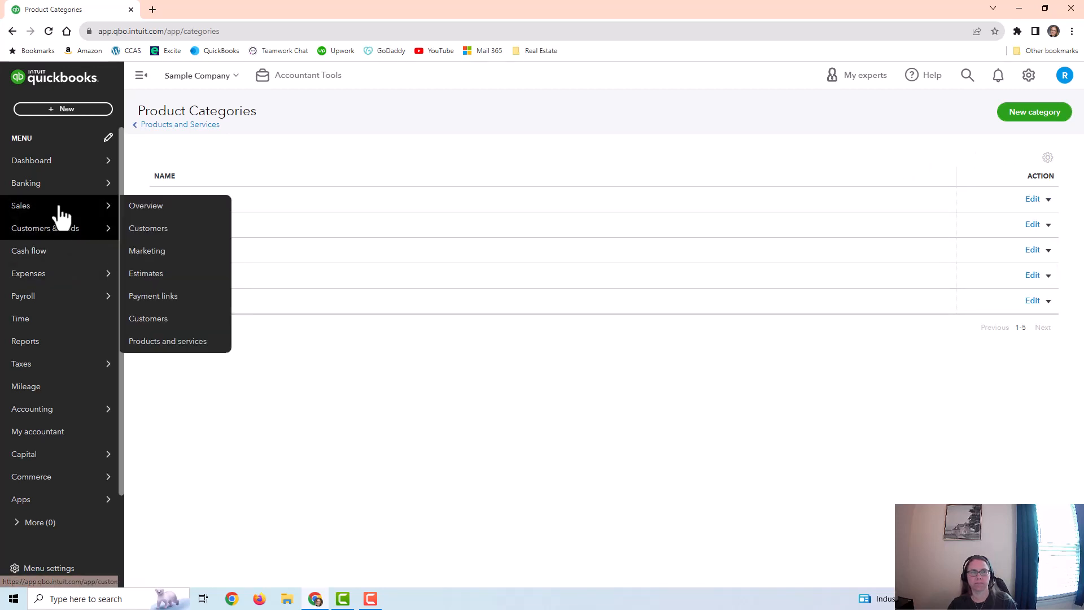
{"action": "left_click", "coordinate": [169, 341]}
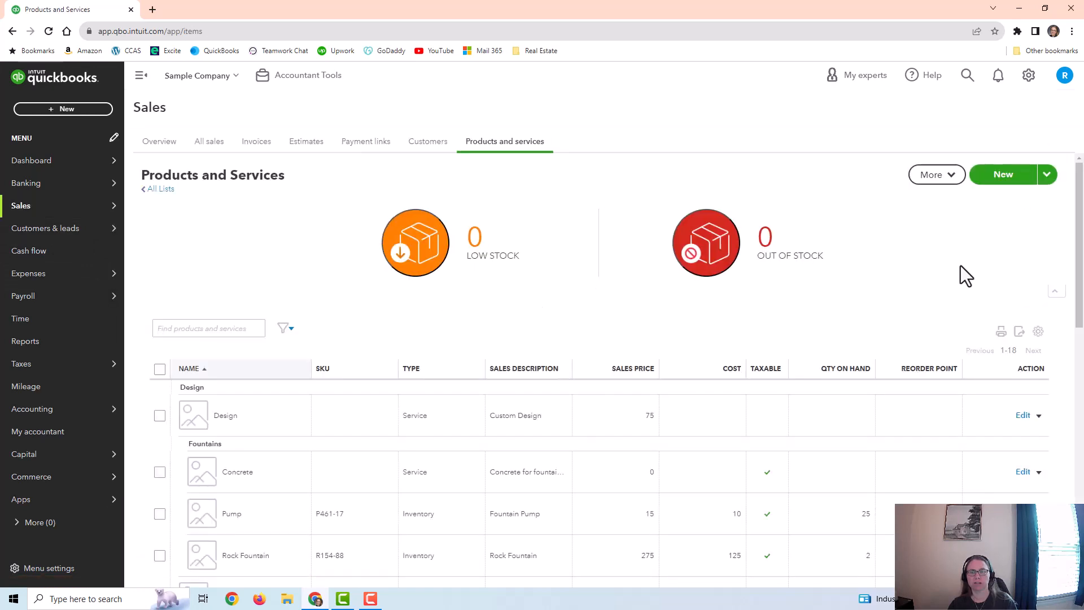
{"action": "left_click", "coordinate": [1000, 179]}
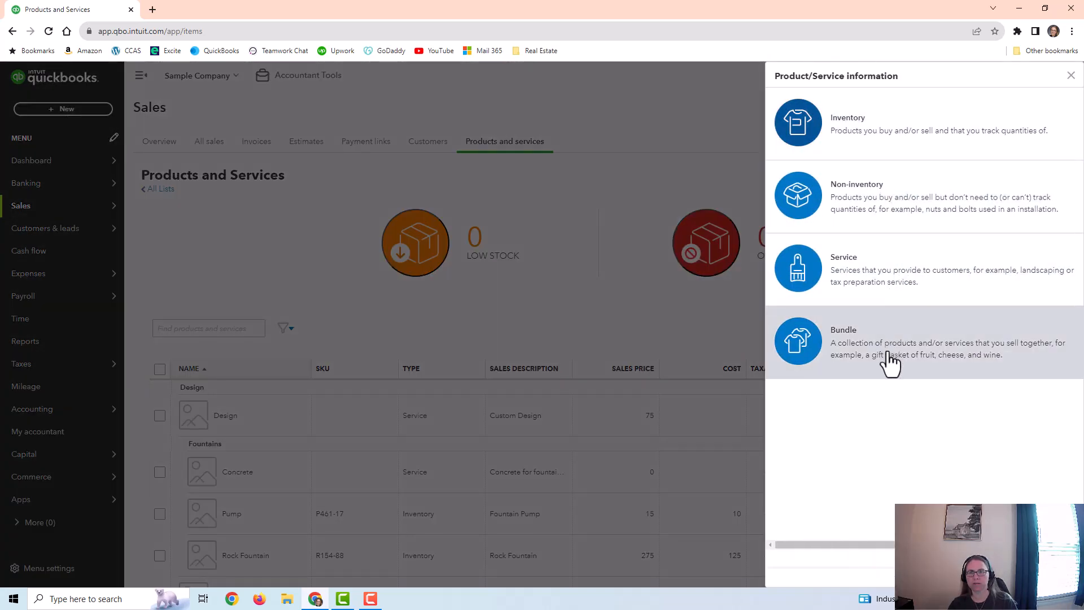
{"action": "left_click", "coordinate": [877, 145]}
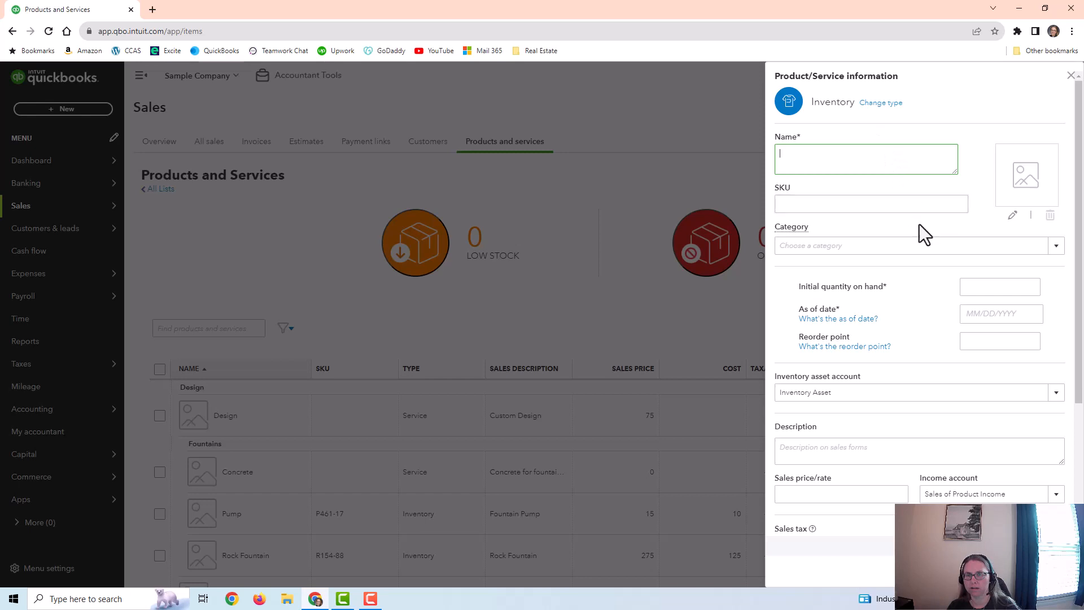
Step: Review the new inventory item's initial quantity, as-of date and reorder point fields and the choices for its inventory asset account
{"action": "left_click", "coordinate": [989, 288]}
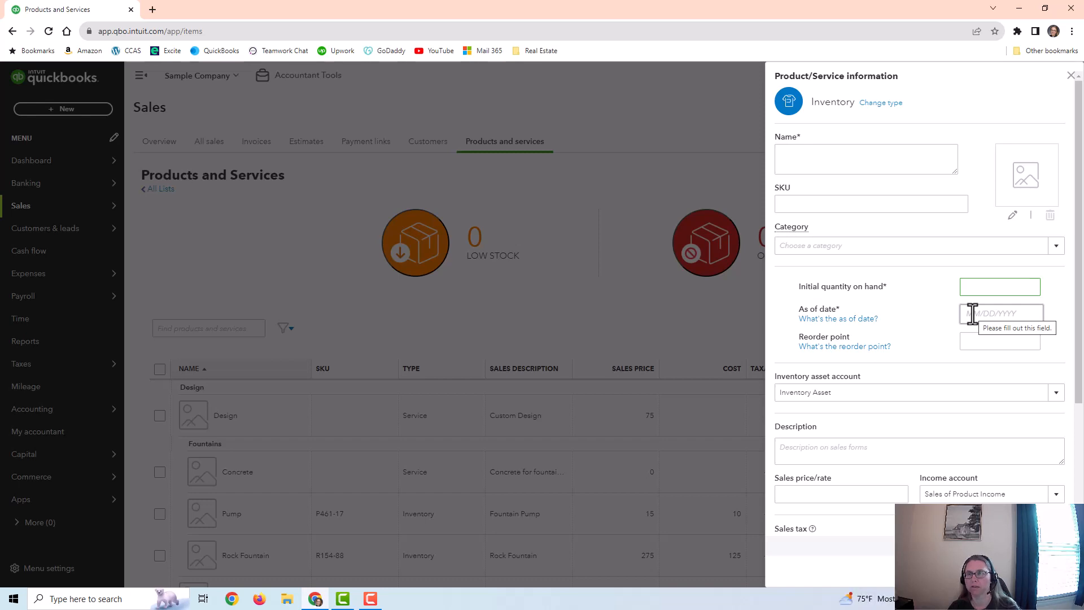
{"action": "scroll", "coordinate": [907, 392], "scroll_direction": "down", "scroll_amount": 2}
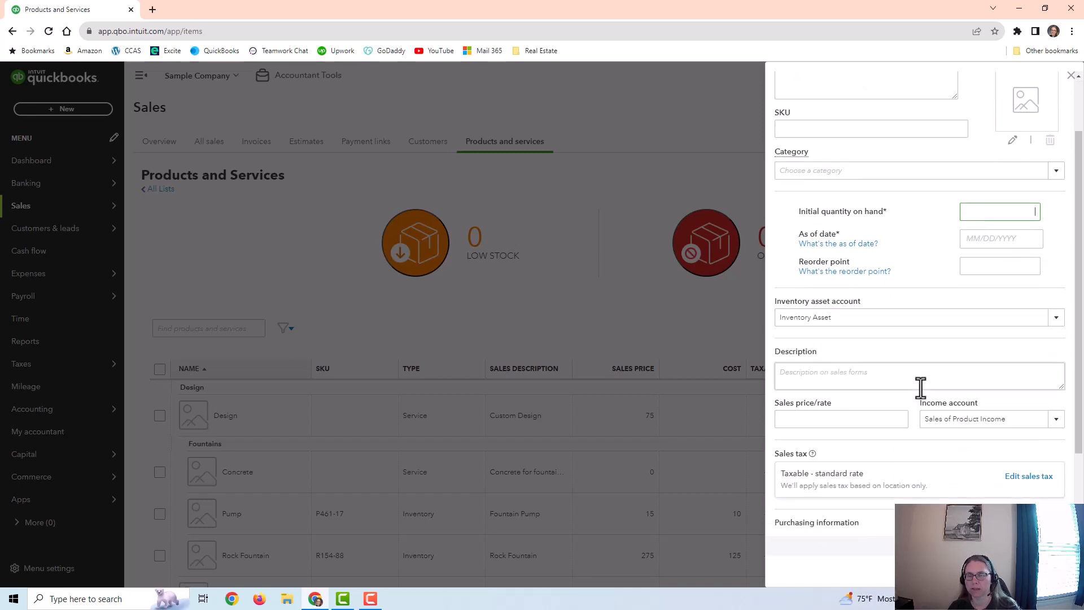
{"action": "left_click", "coordinate": [880, 281]}
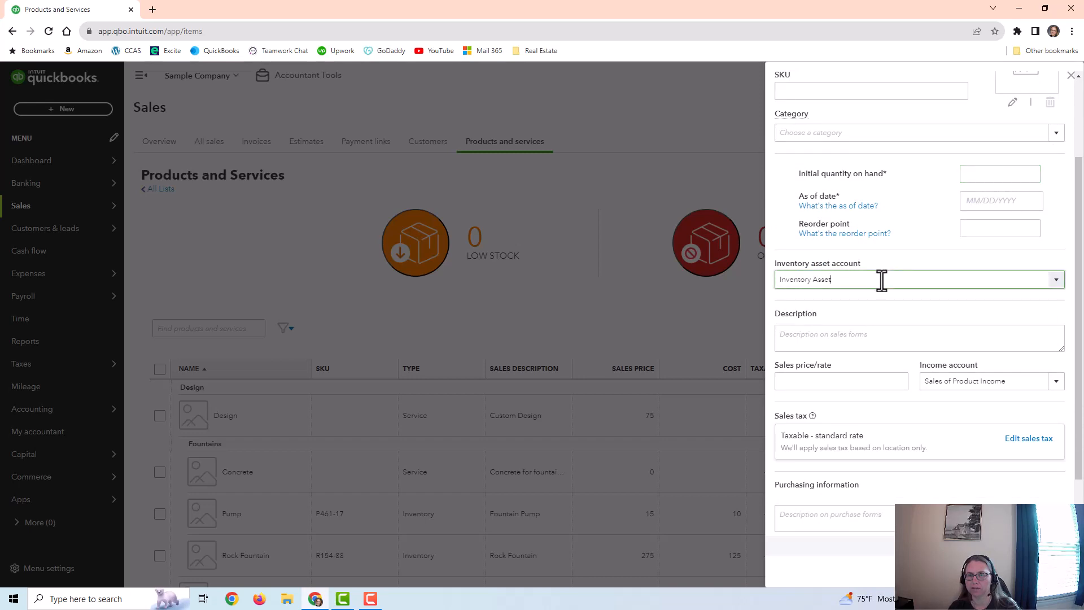
{"action": "left_click", "coordinate": [1055, 280]}
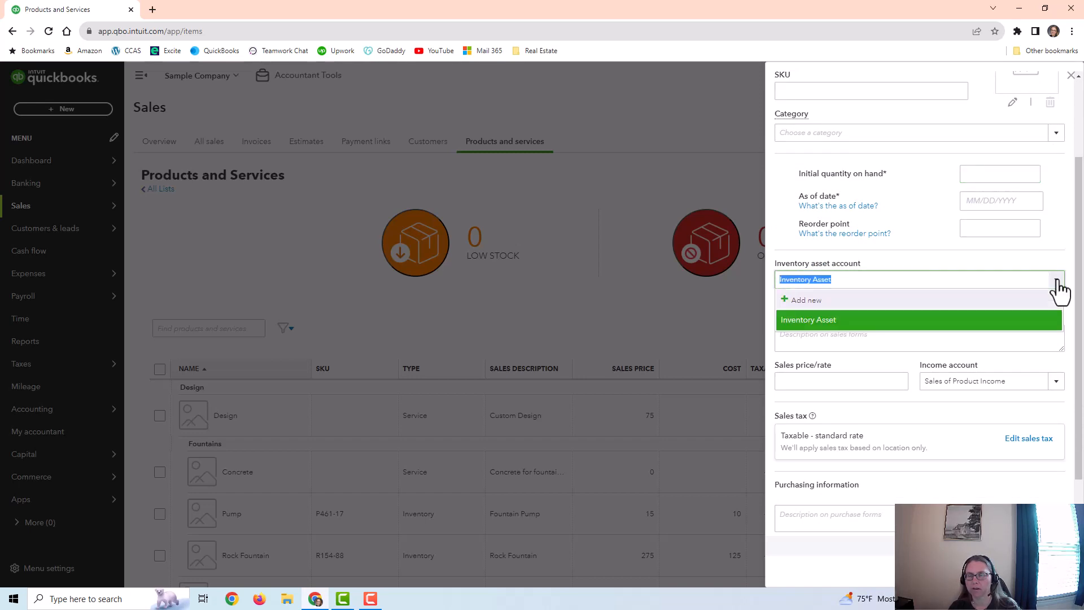
{"action": "left_click", "coordinate": [1055, 281]}
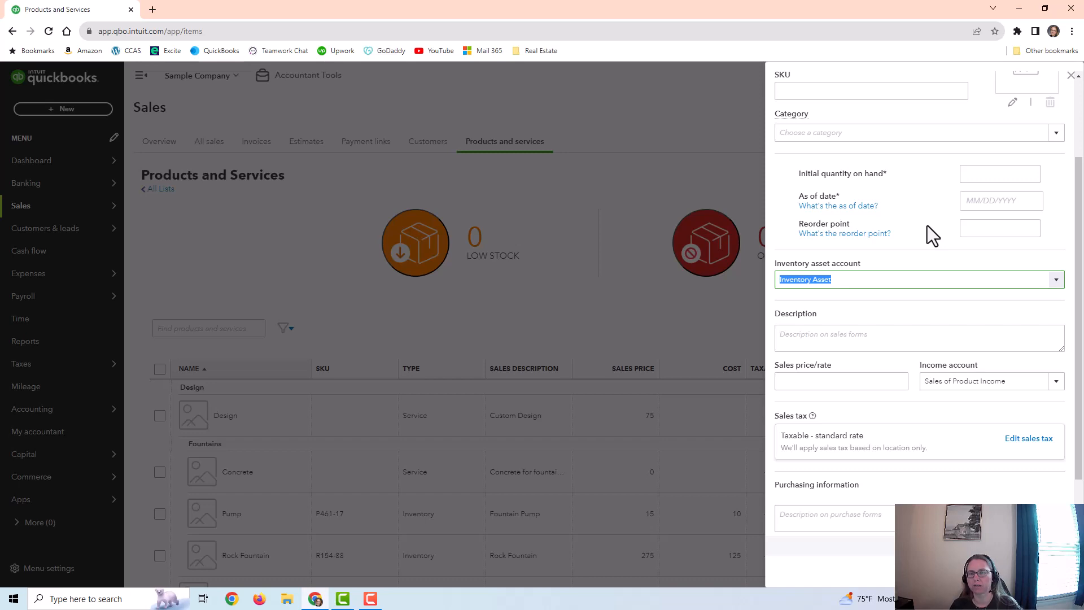
{"action": "left_click", "coordinate": [866, 279]}
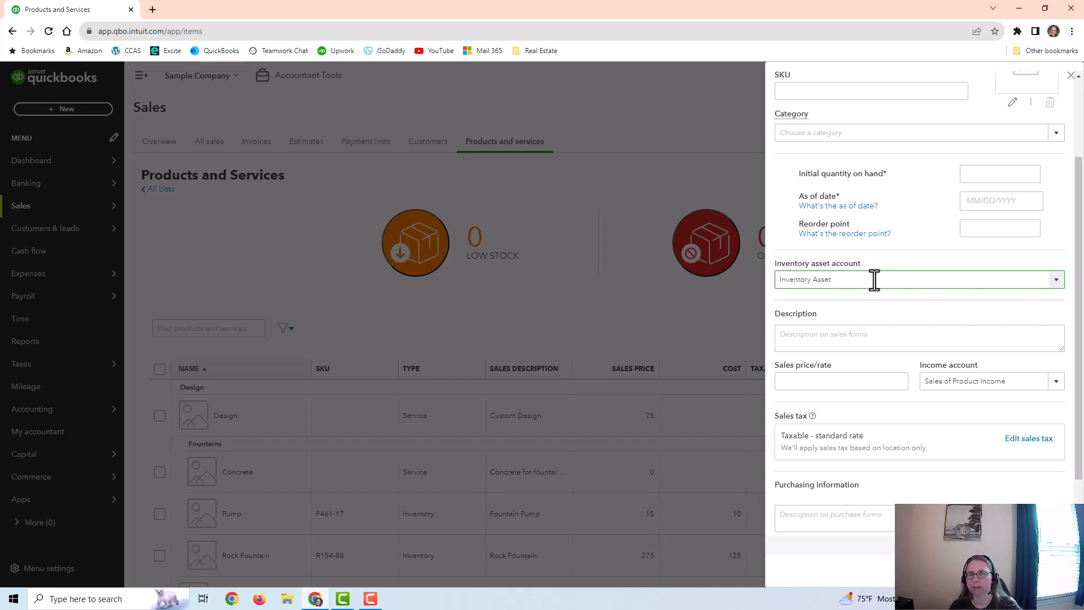
{"action": "scroll", "coordinate": [874, 279], "scroll_direction": "up", "scroll_amount": 2}
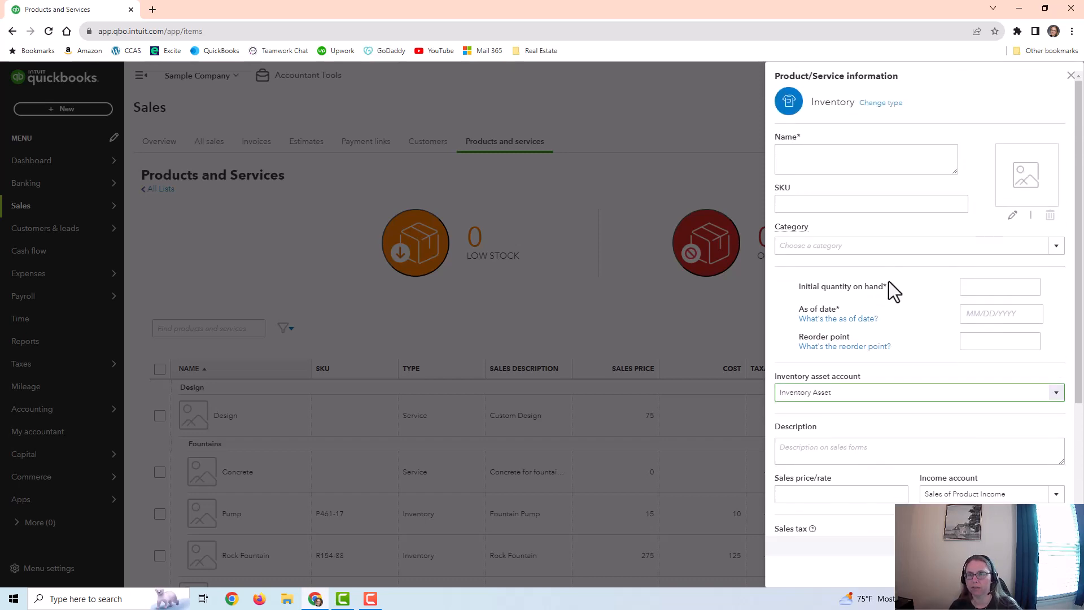
Step: Review the income account choices of the new inventory item and compare them with its inventory asset account
{"action": "scroll", "coordinate": [895, 392], "scroll_direction": "down", "scroll_amount": 2}
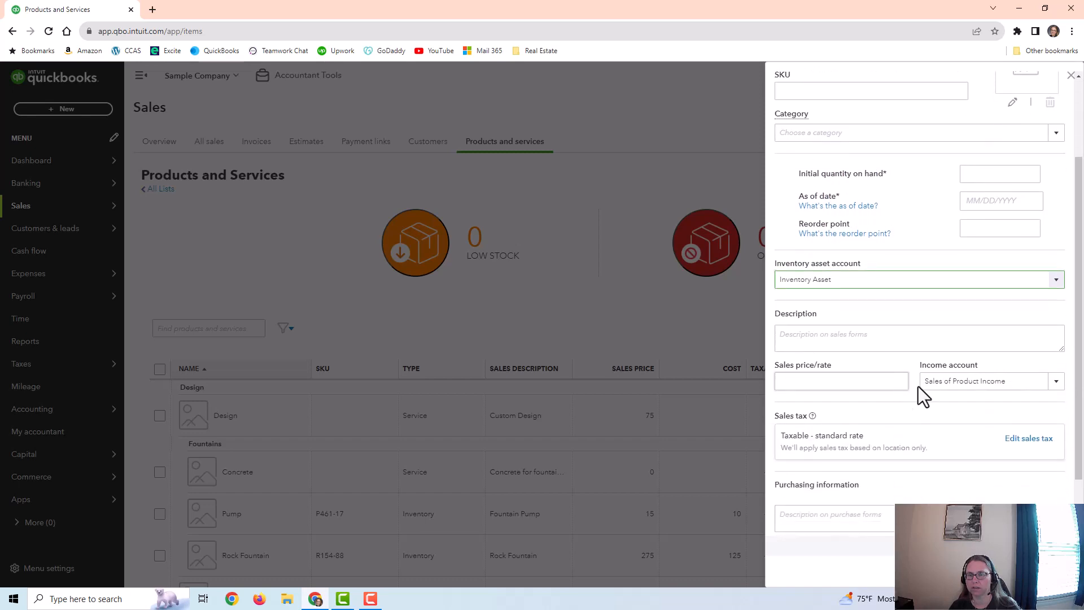
{"action": "left_click", "coordinate": [1056, 381]}
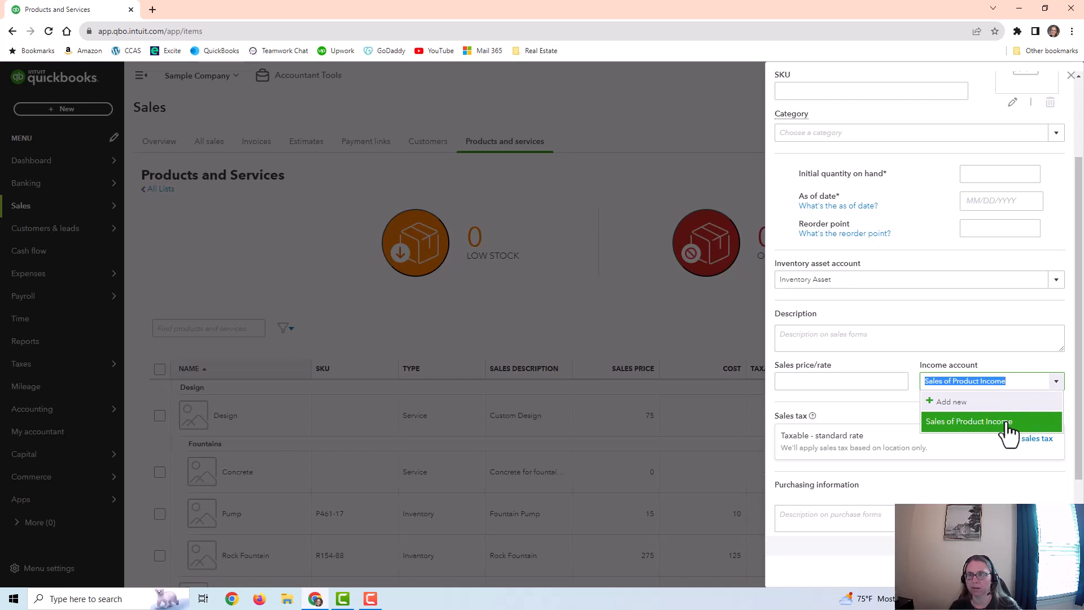
{"action": "left_click", "coordinate": [992, 346]}
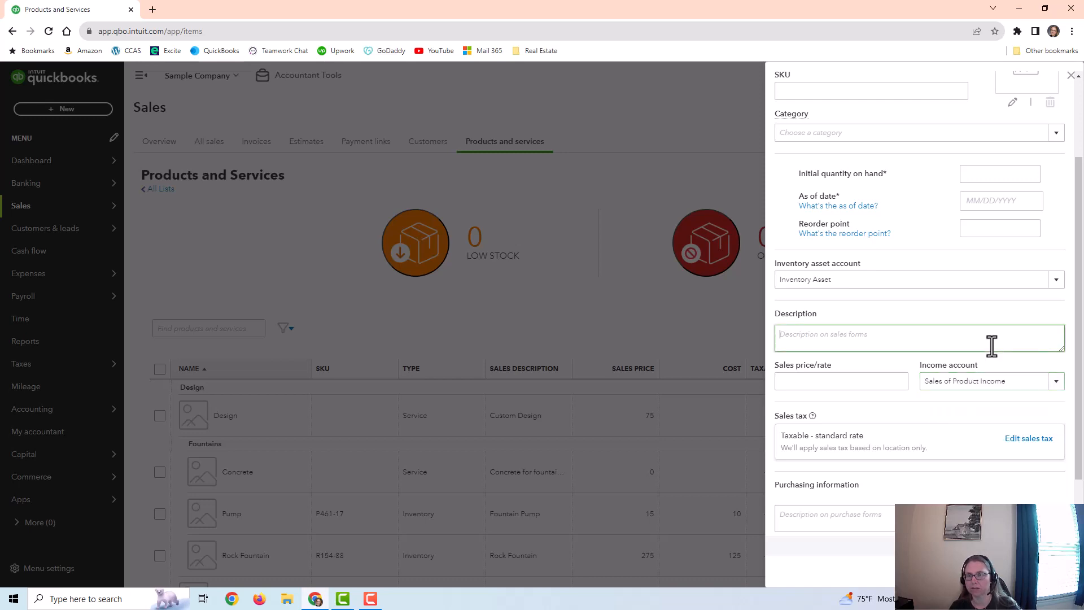
{"action": "left_click", "coordinate": [854, 278]}
{"action": "triple_click", "coordinate": [854, 278]}
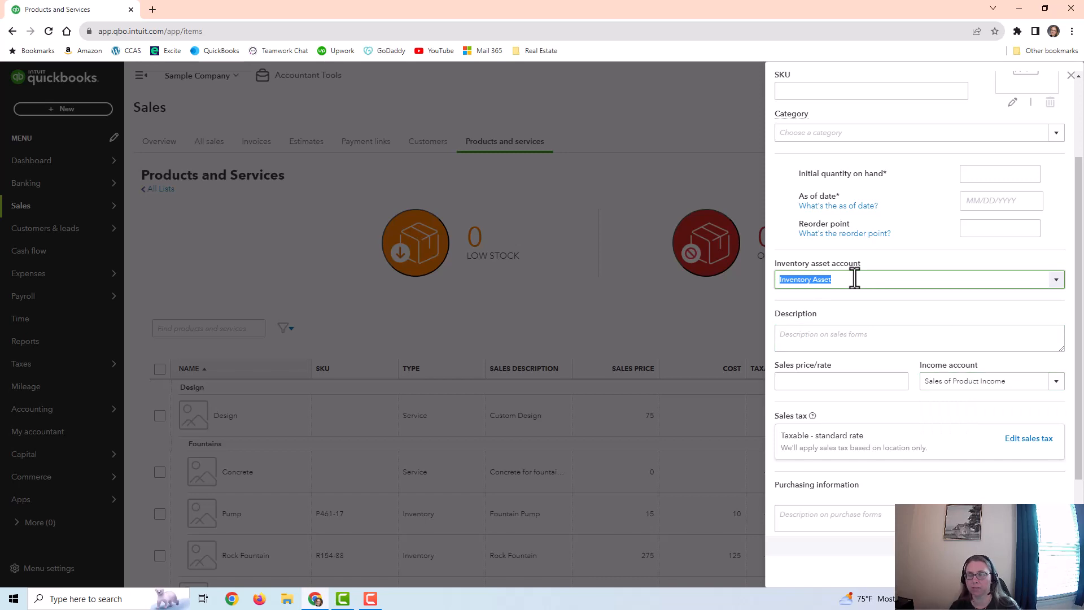
{"action": "triple_click", "coordinate": [1009, 380]}
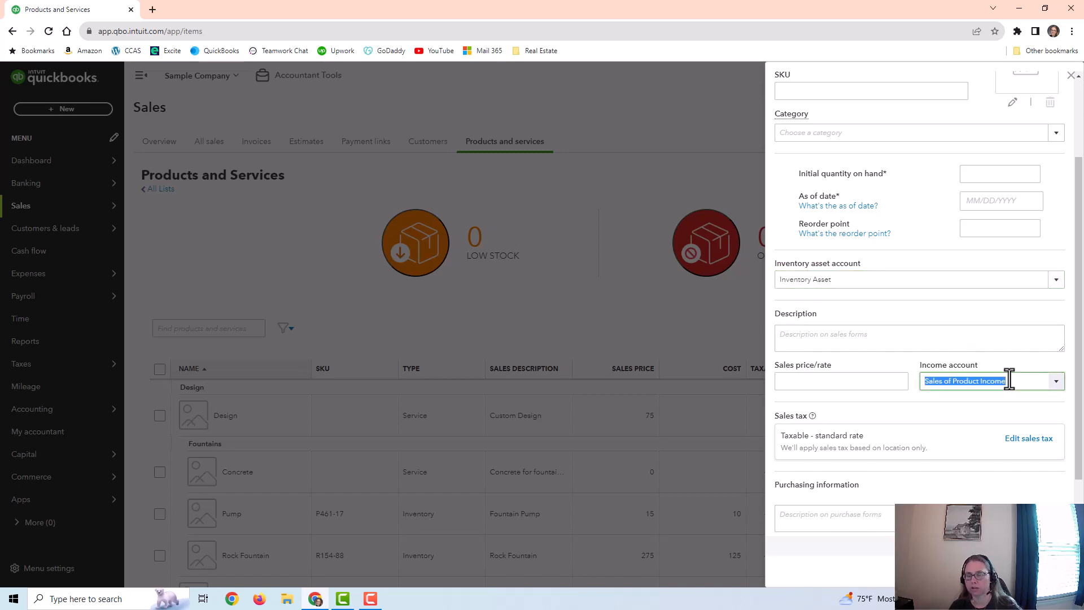
Step: Review the inventory item's sales tax setting and its purchasing information, including the expense account
{"action": "scroll", "coordinate": [1009, 380], "scroll_direction": "down", "scroll_amount": 1}
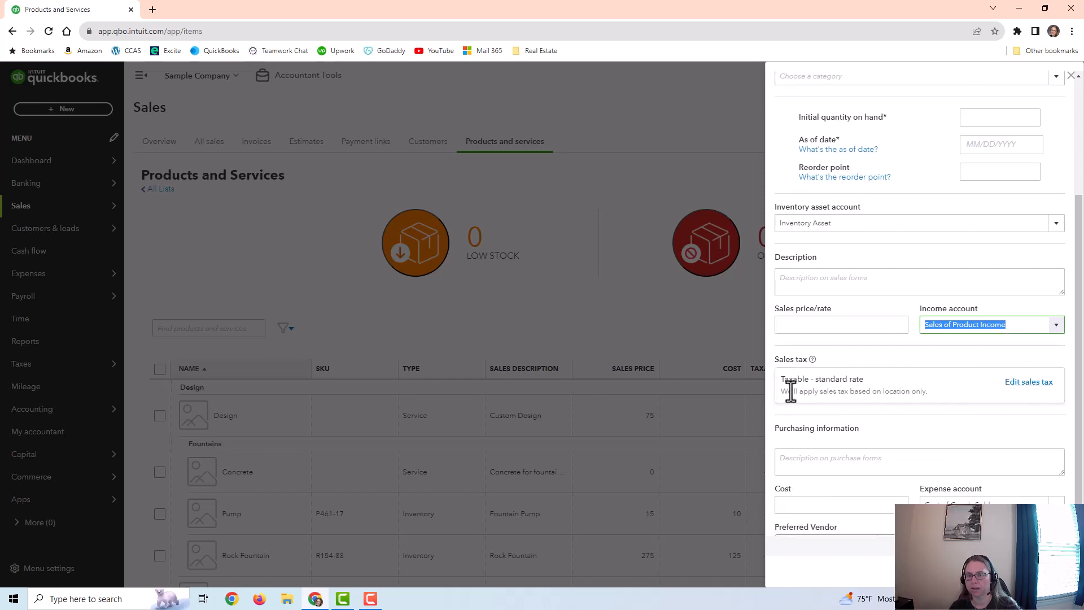
{"action": "left_click", "coordinate": [855, 386]}
{"action": "scroll", "coordinate": [885, 382], "scroll_direction": "down", "scroll_amount": 1}
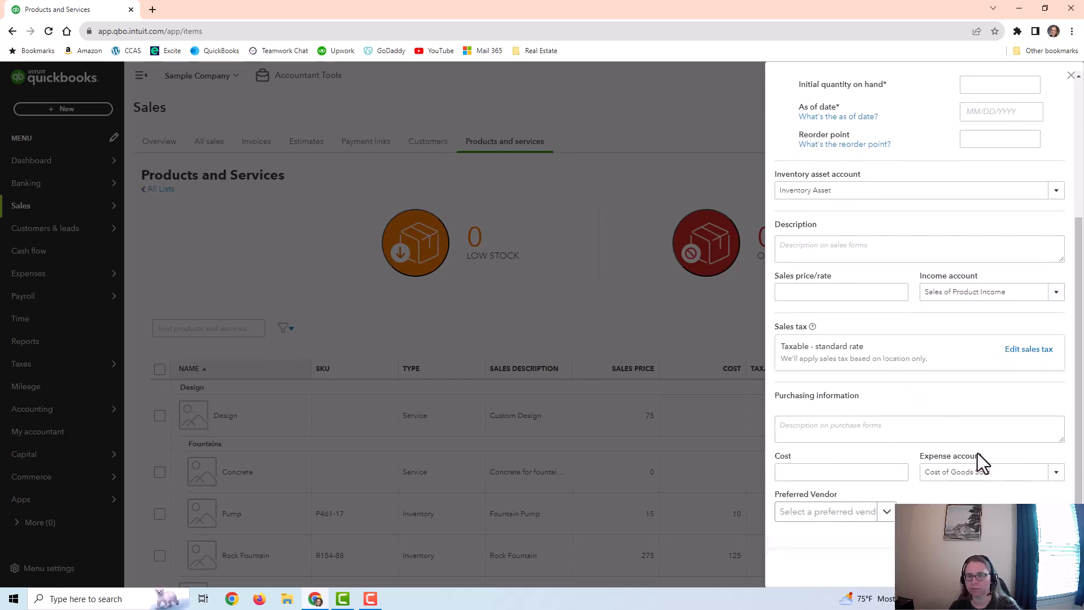
{"action": "left_click_drag", "start_coordinate": [1013, 474], "coordinate": [921, 477]}
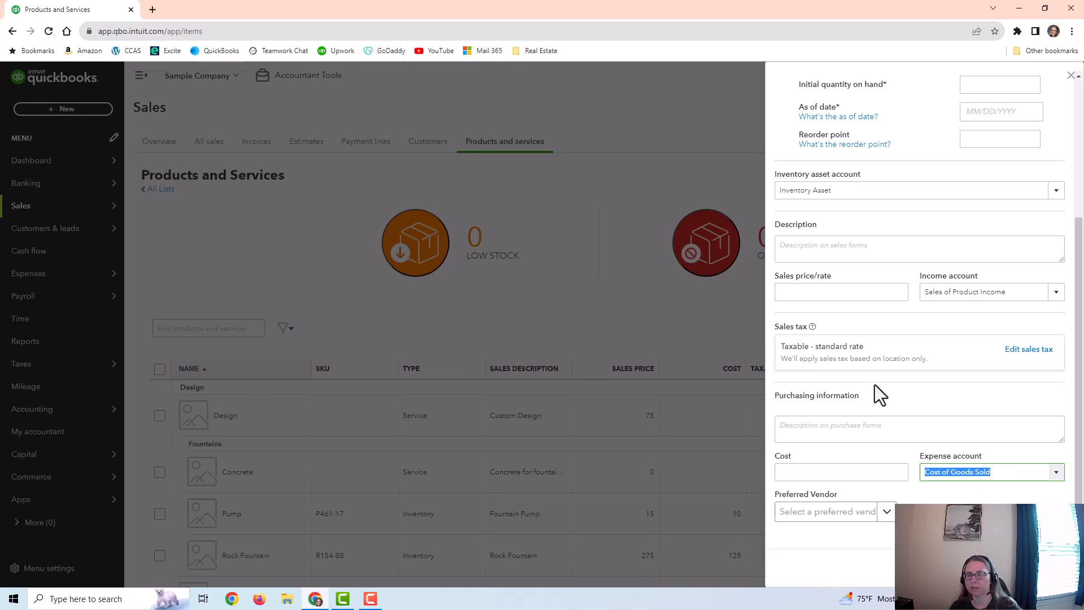
Step: Recheck the inventory asset account and quantity fields of the new inventory item and close the form without saving
{"action": "left_click", "coordinate": [839, 191]}
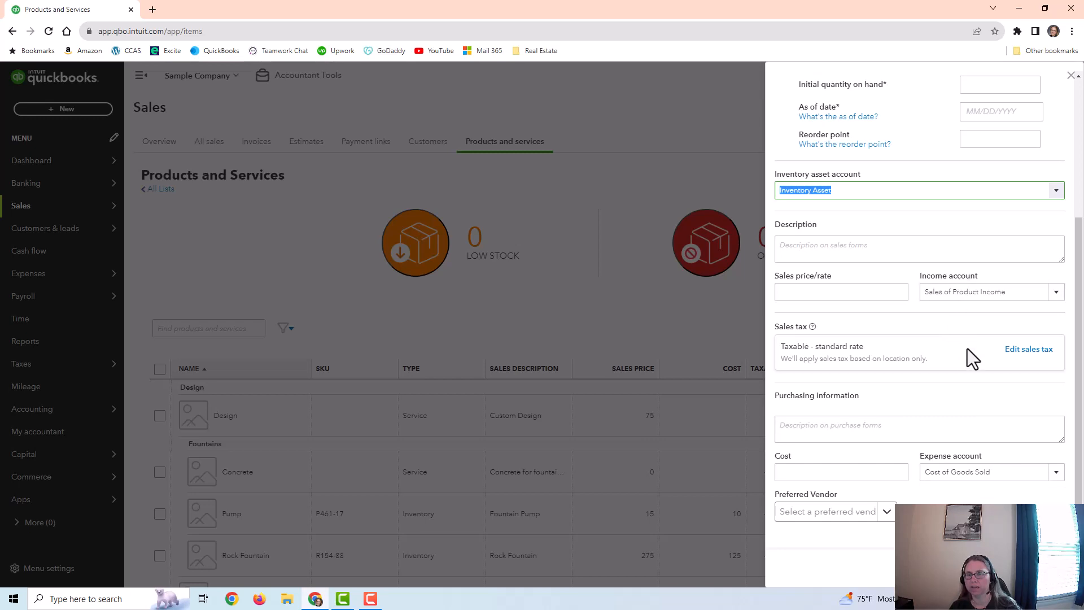
{"action": "scroll", "coordinate": [980, 325], "scroll_direction": "up", "scroll_amount": 2}
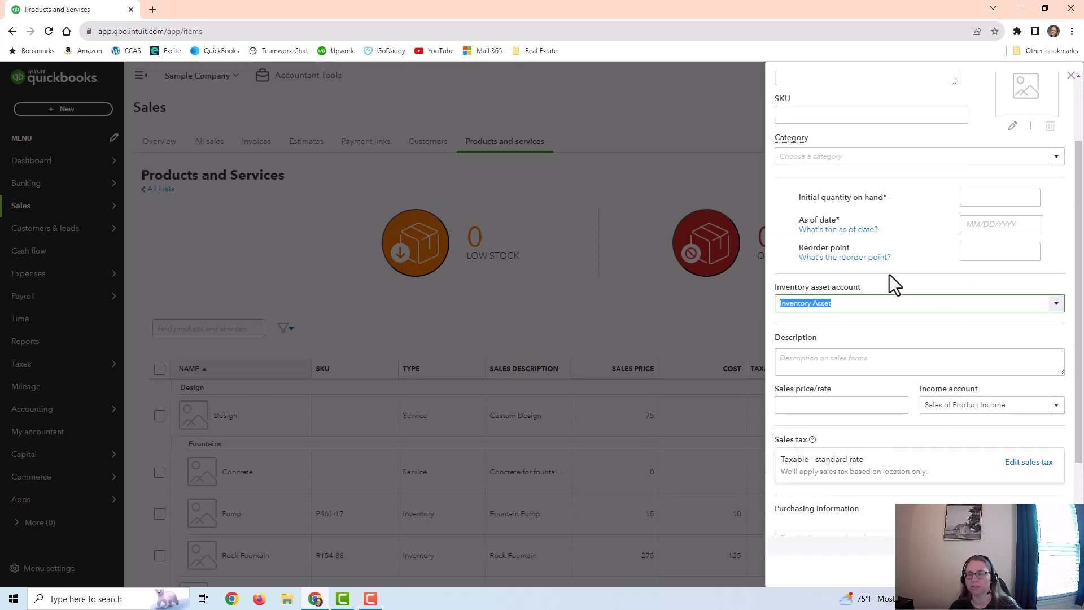
{"action": "scroll", "coordinate": [943, 484], "scroll_direction": "down", "scroll_amount": 1}
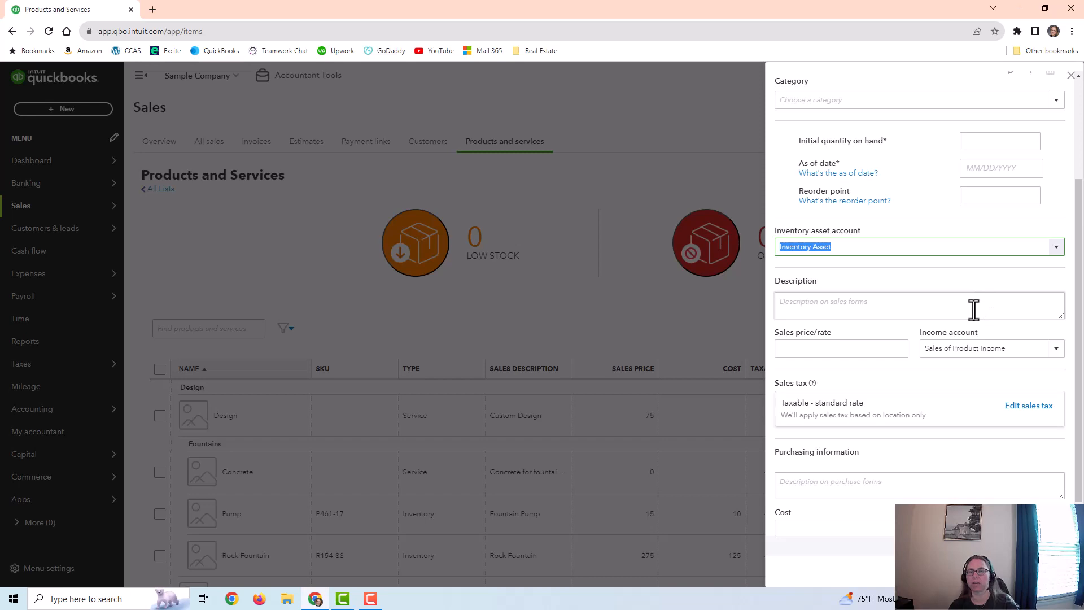
{"action": "scroll", "coordinate": [978, 304], "scroll_direction": "up", "scroll_amount": 1}
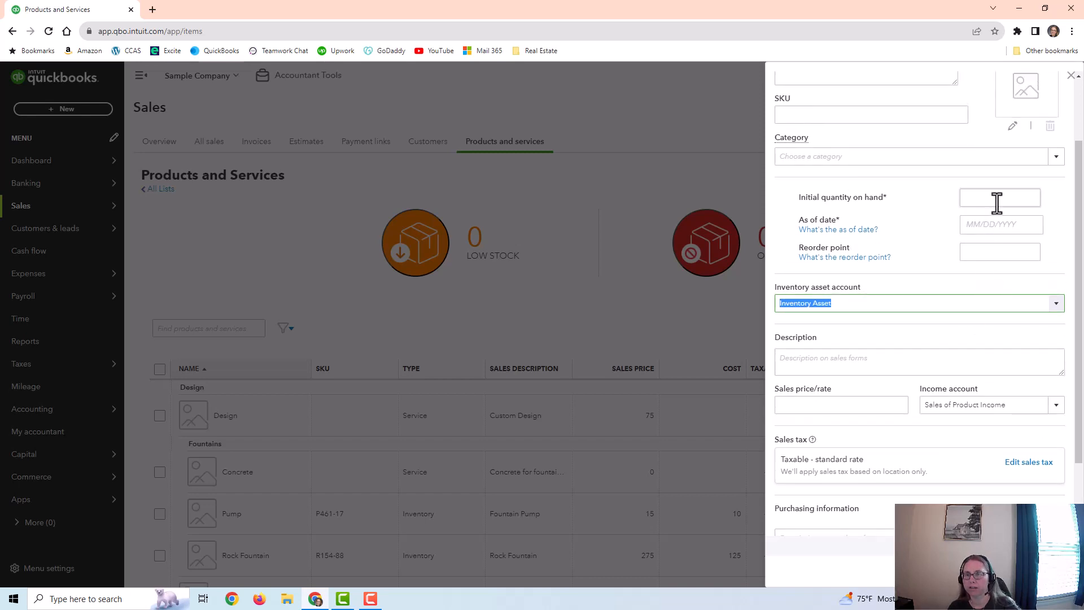
{"action": "scroll", "coordinate": [988, 198], "scroll_direction": "up", "scroll_amount": 2}
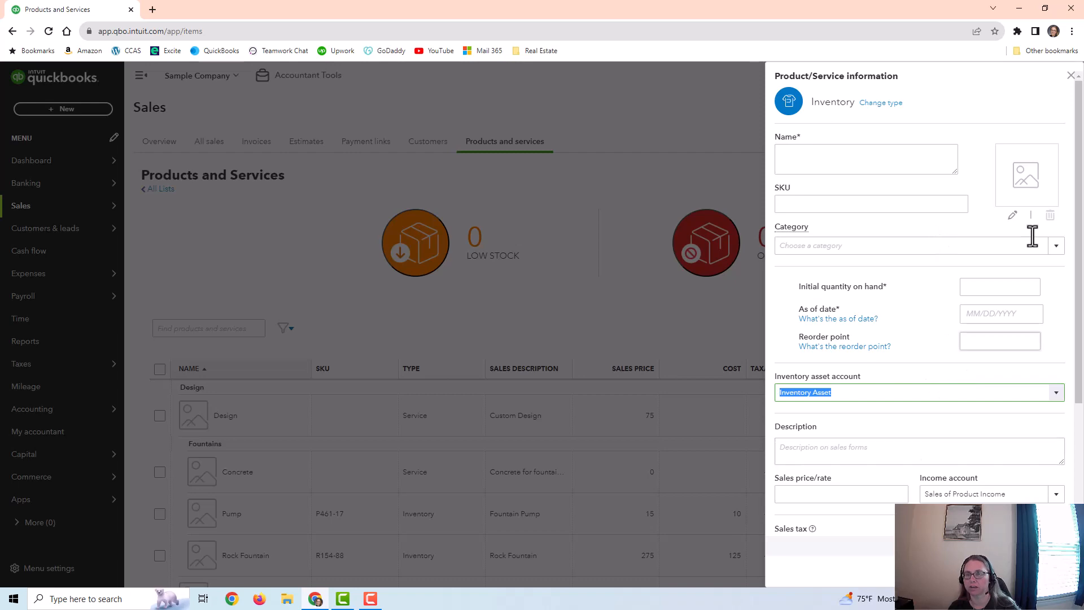
{"action": "left_click", "coordinate": [1071, 75]}
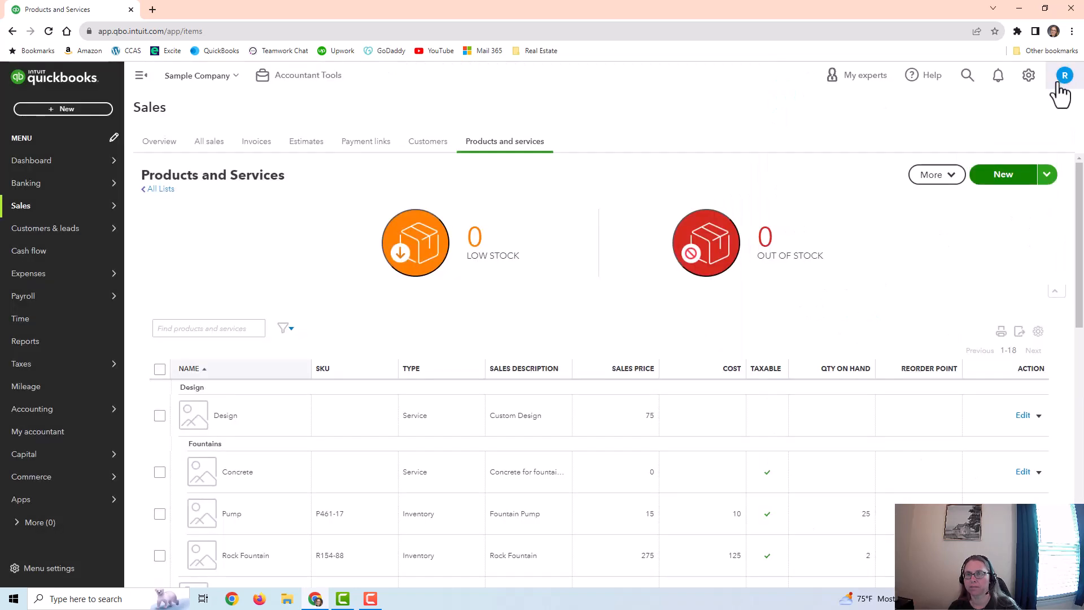
Step: Start a new Service item, review its income account and purchasing option, and close the form without saving
{"action": "left_click", "coordinate": [1003, 177]}
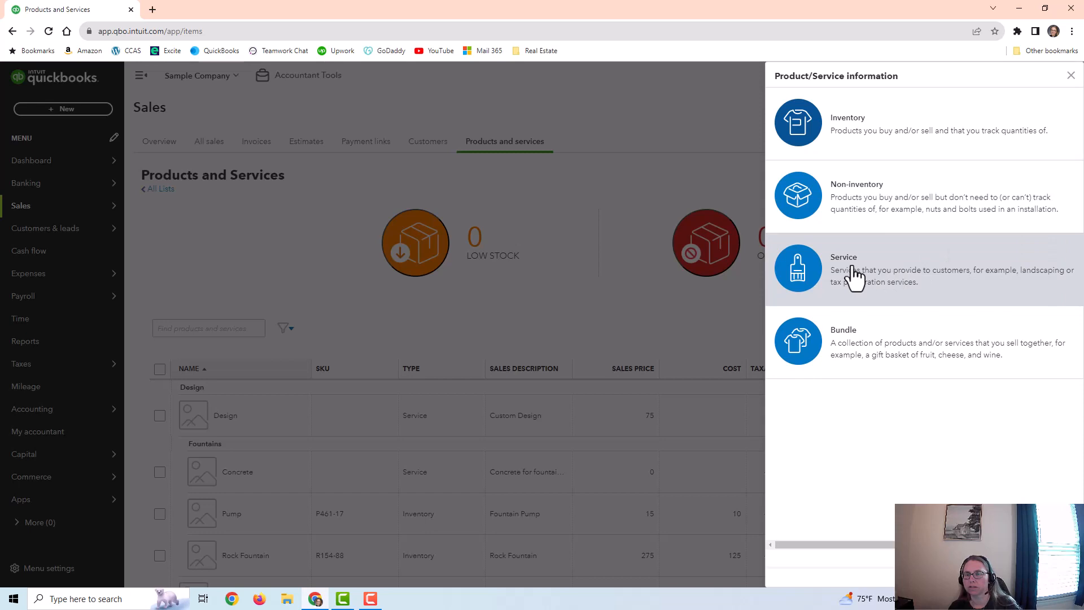
{"action": "left_click", "coordinate": [915, 285]}
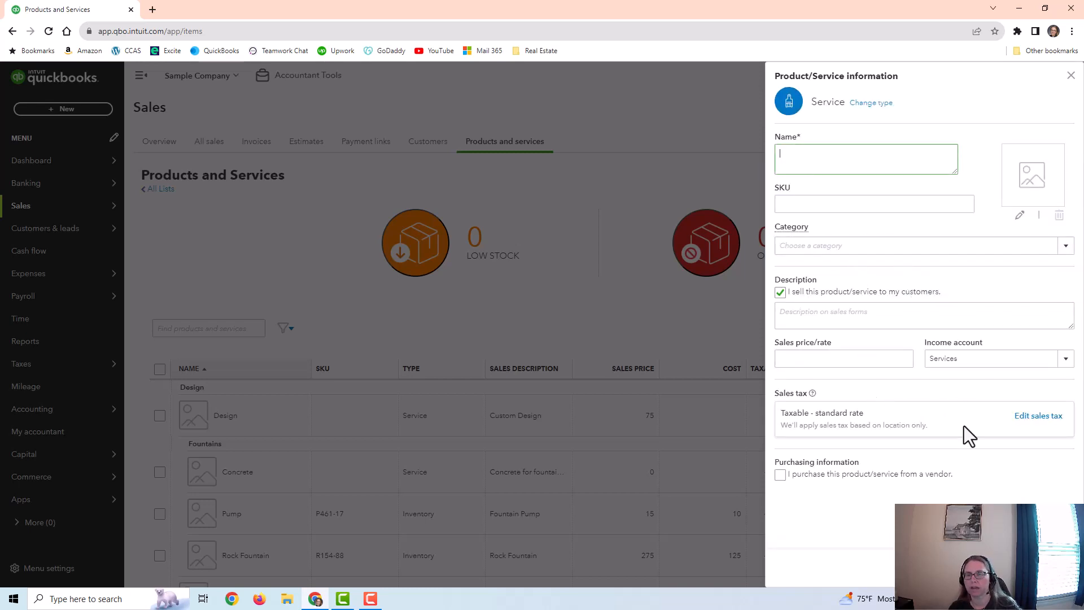
{"action": "left_click", "coordinate": [976, 357]}
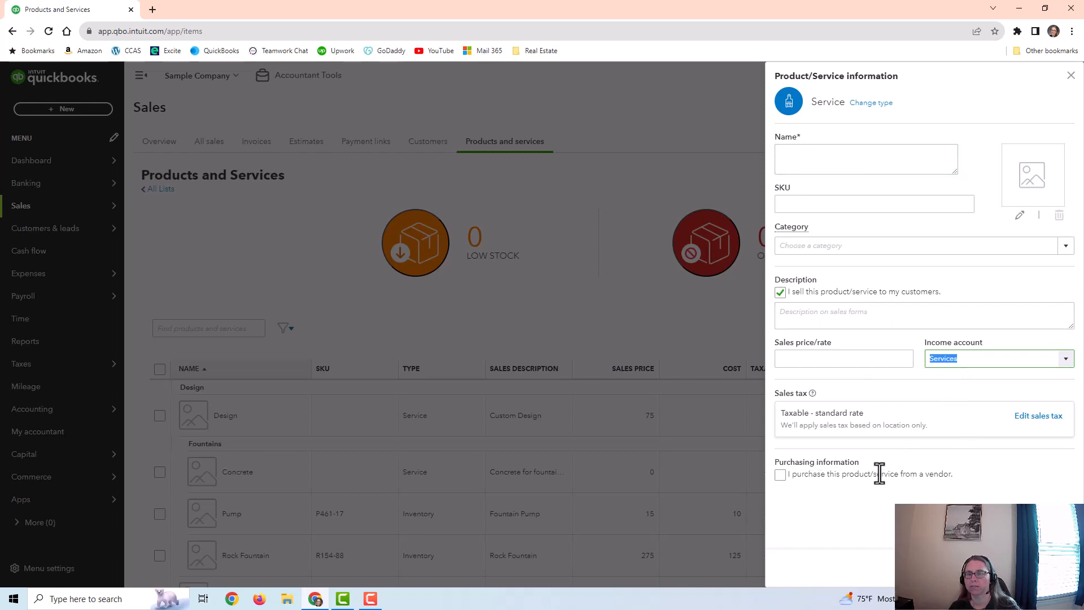
{"action": "left_click", "coordinate": [1070, 76]}
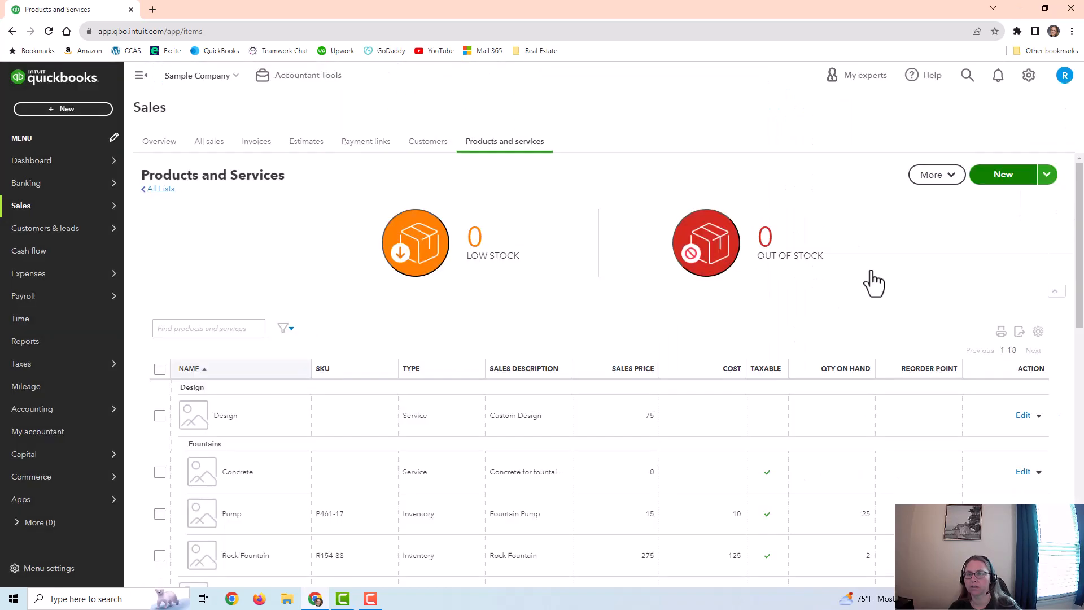
Step: Start a new Bundle item, switch the display of bundle components on transactions on and off, and close the form without saving
{"action": "left_click", "coordinate": [994, 178]}
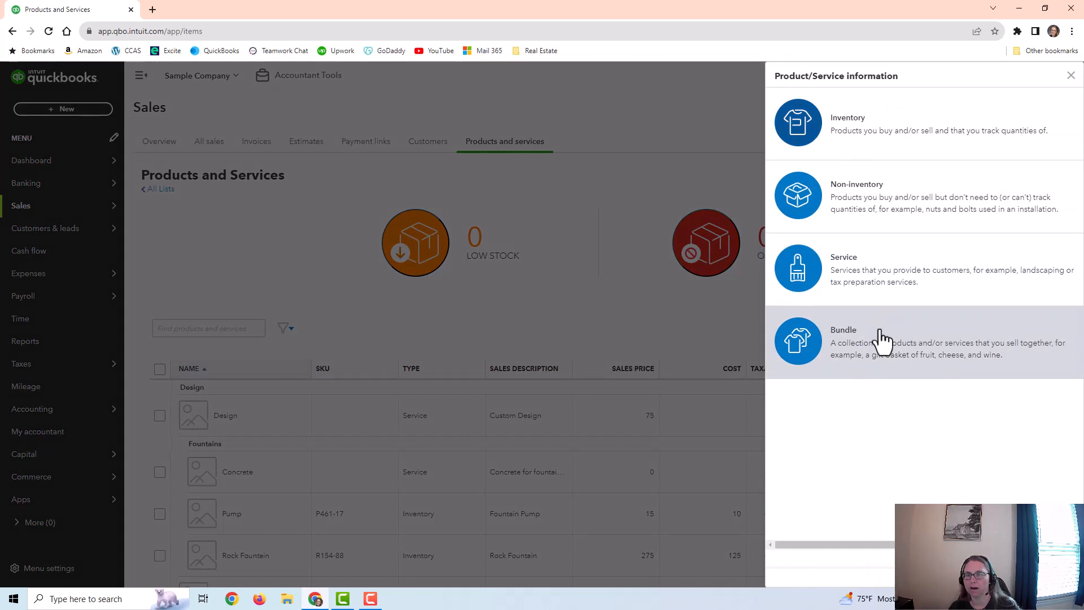
{"action": "left_click", "coordinate": [884, 359]}
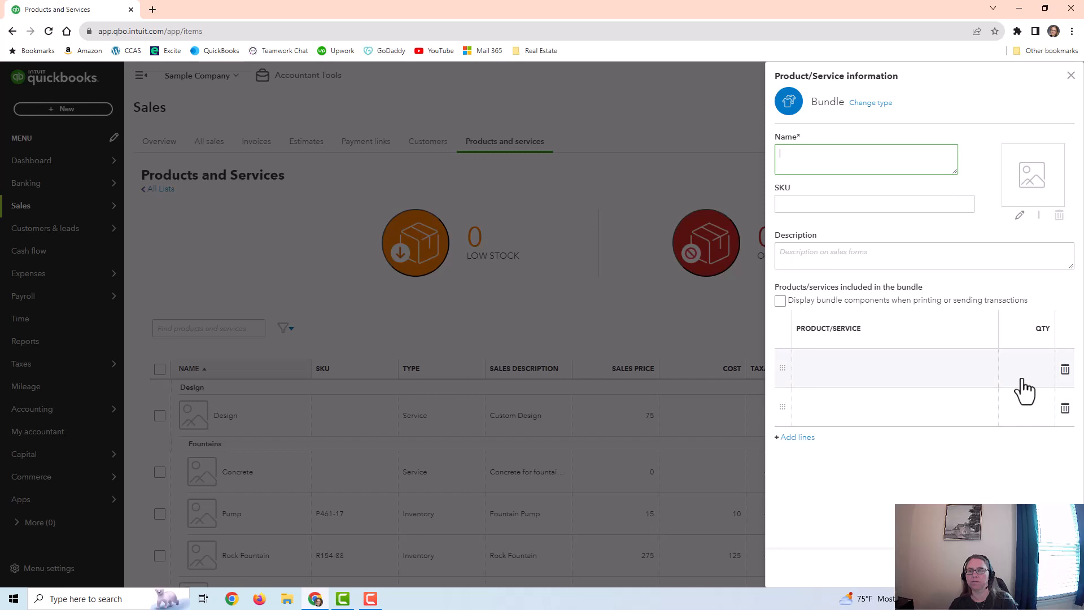
{"action": "left_click", "coordinate": [781, 301]}
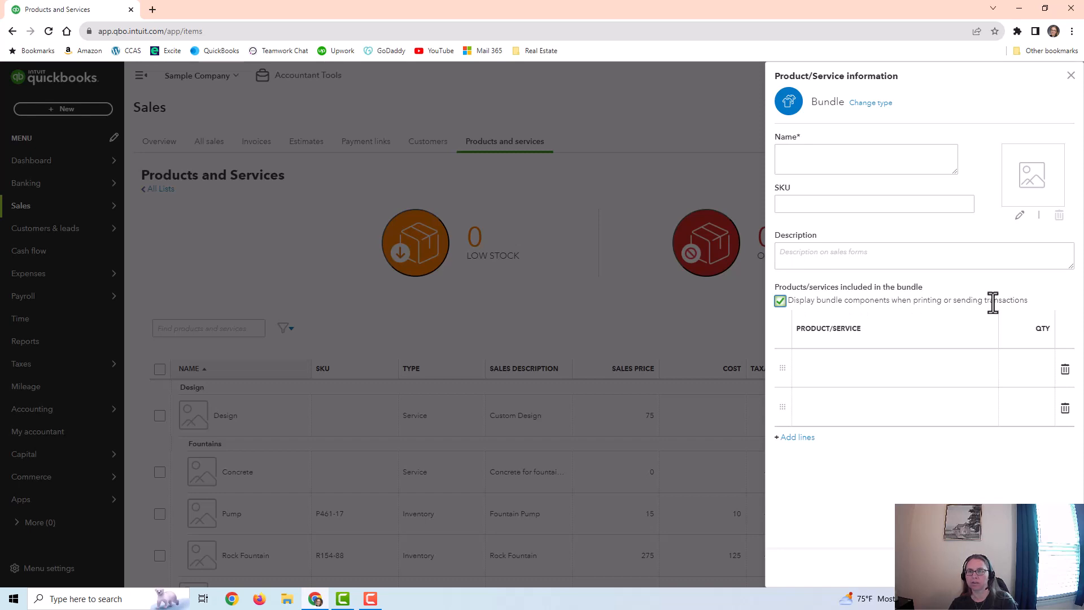
{"action": "left_click", "coordinate": [781, 300]}
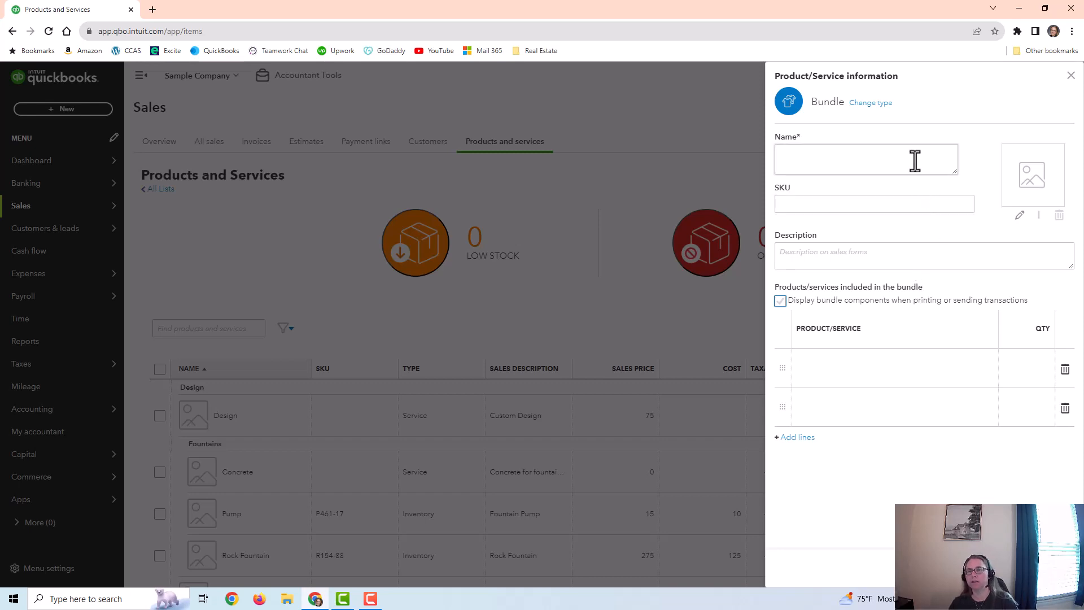
{"action": "left_click", "coordinate": [1071, 76]}
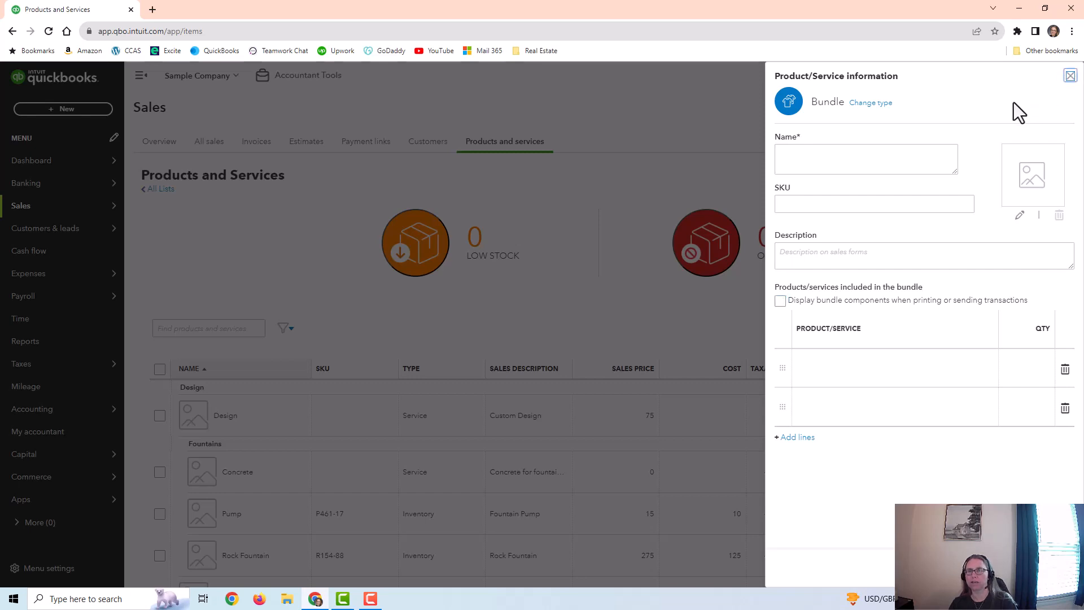
Step: Add four extra component lines to the new bundle and close the form without saving
{"action": "left_click", "coordinate": [806, 437]}
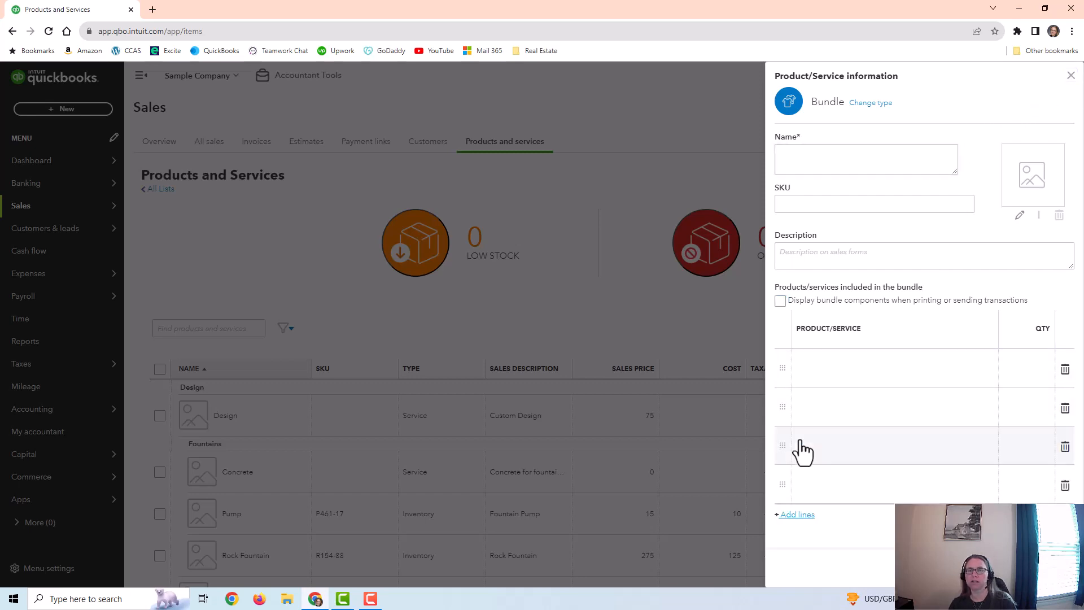
{"action": "left_click", "coordinate": [807, 516]}
{"action": "scroll", "coordinate": [893, 384], "scroll_direction": "down", "scroll_amount": 2}
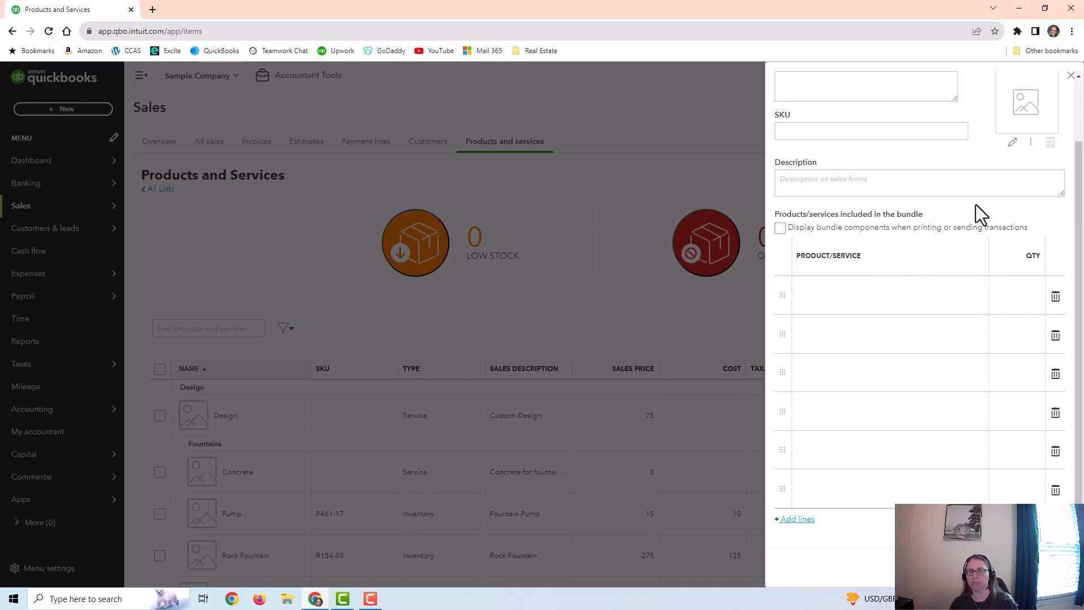
{"action": "scroll", "coordinate": [946, 327], "scroll_direction": "up", "scroll_amount": 2}
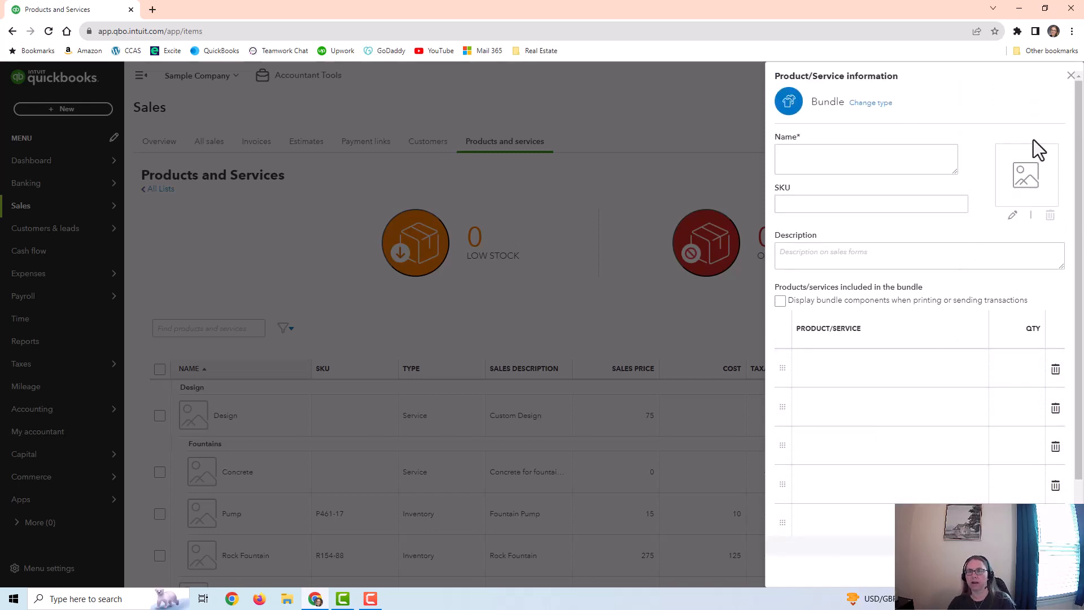
{"action": "left_click", "coordinate": [1071, 76]}
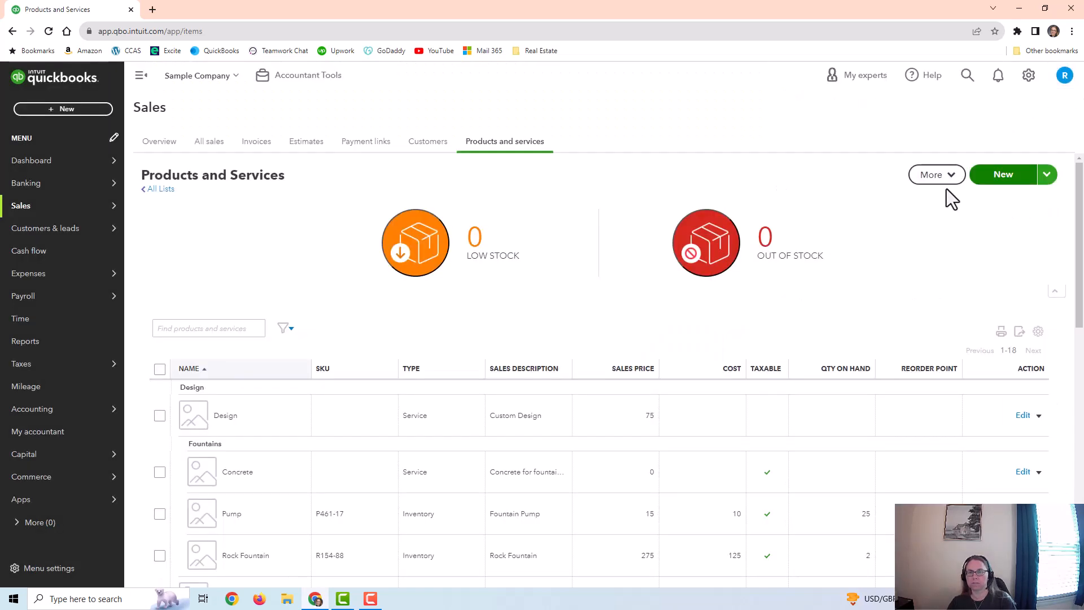
Step: Start a new Service item named Landscaping Labor and assign it to the Landscaping category
{"action": "left_click", "coordinate": [1002, 175]}
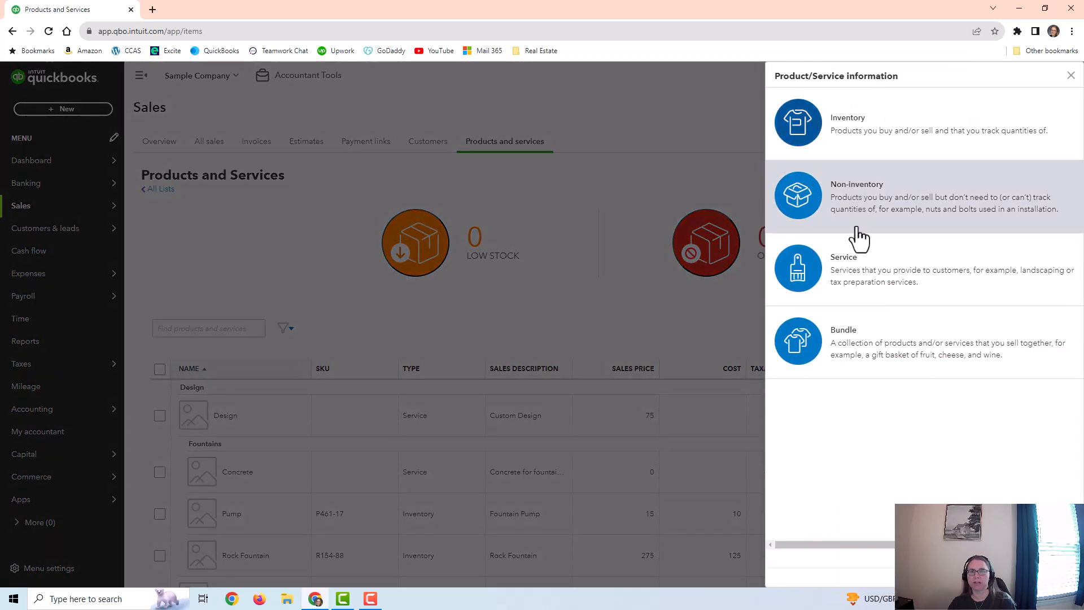
{"action": "left_click", "coordinate": [882, 277]}
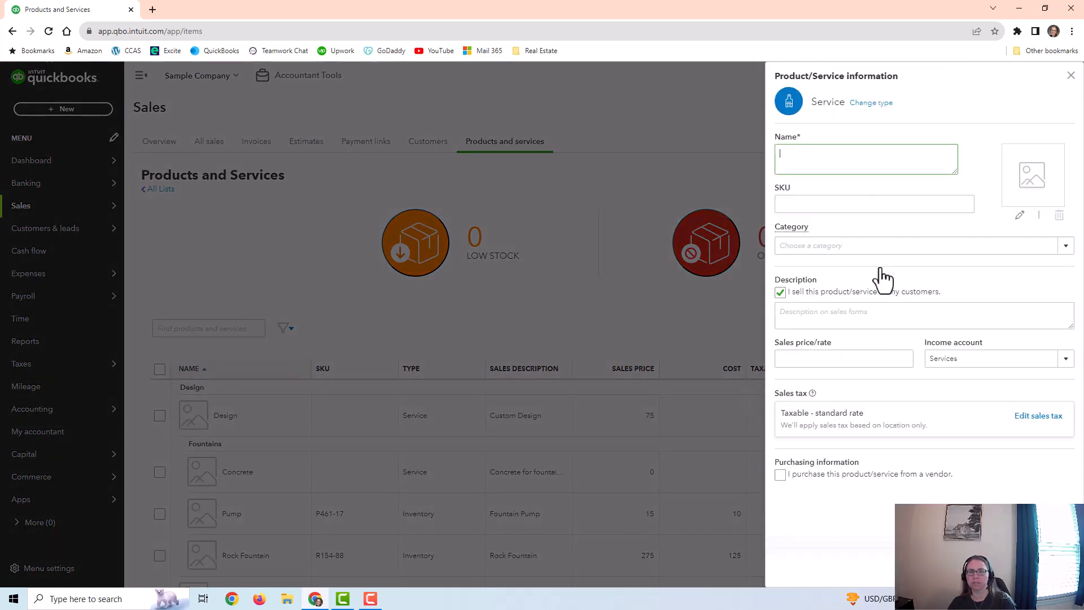
{"action": "type", "text": "Lands"}
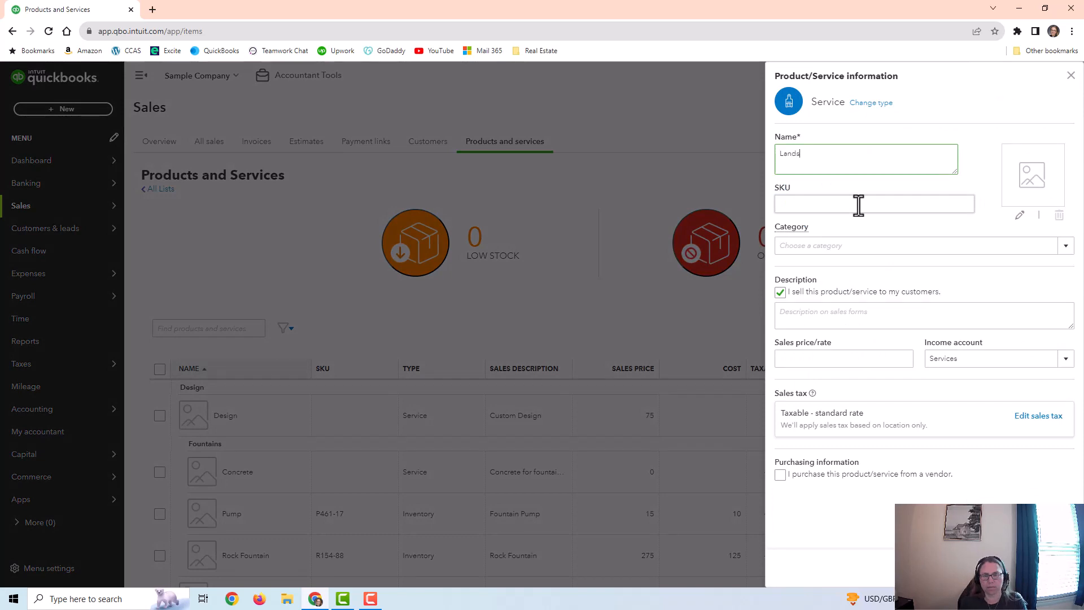
{"action": "type", "text": "caping "}
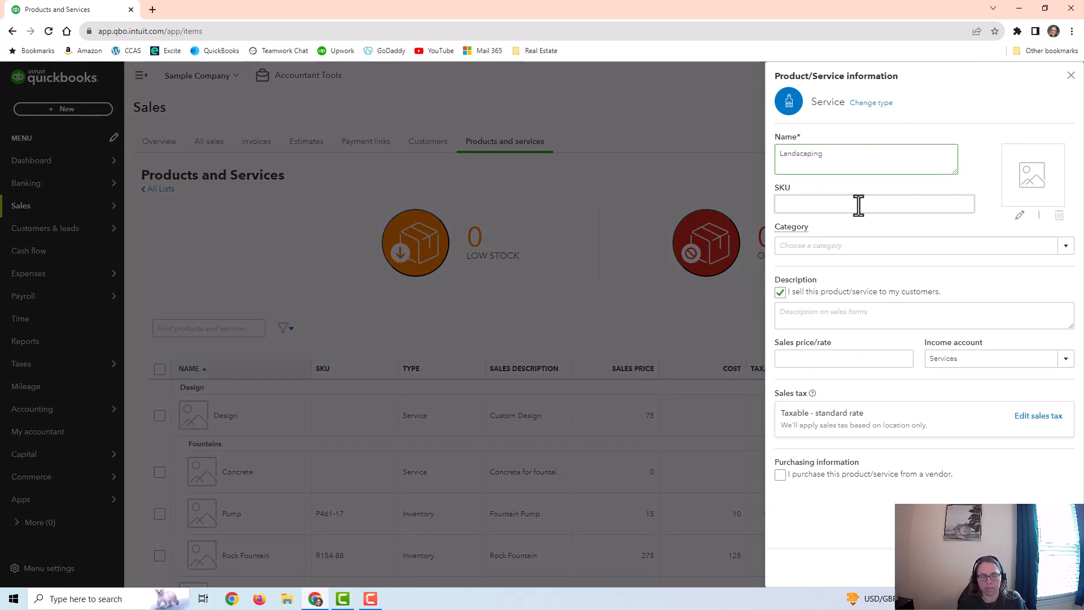
{"action": "type", "text": "Labor"}
{"action": "left_click", "coordinate": [1055, 251]}
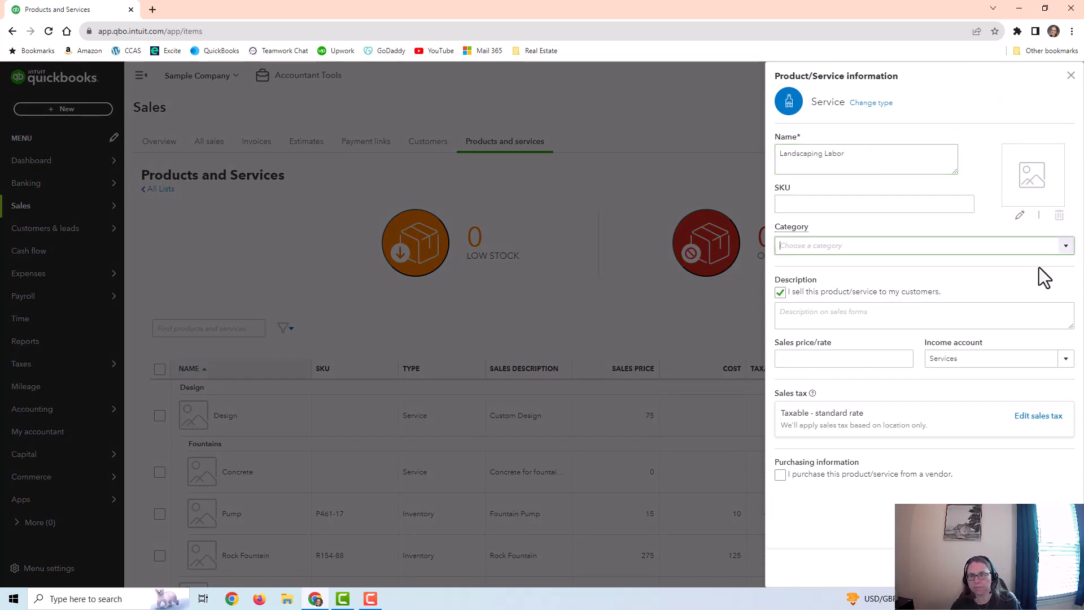
{"action": "left_click", "coordinate": [842, 332]}
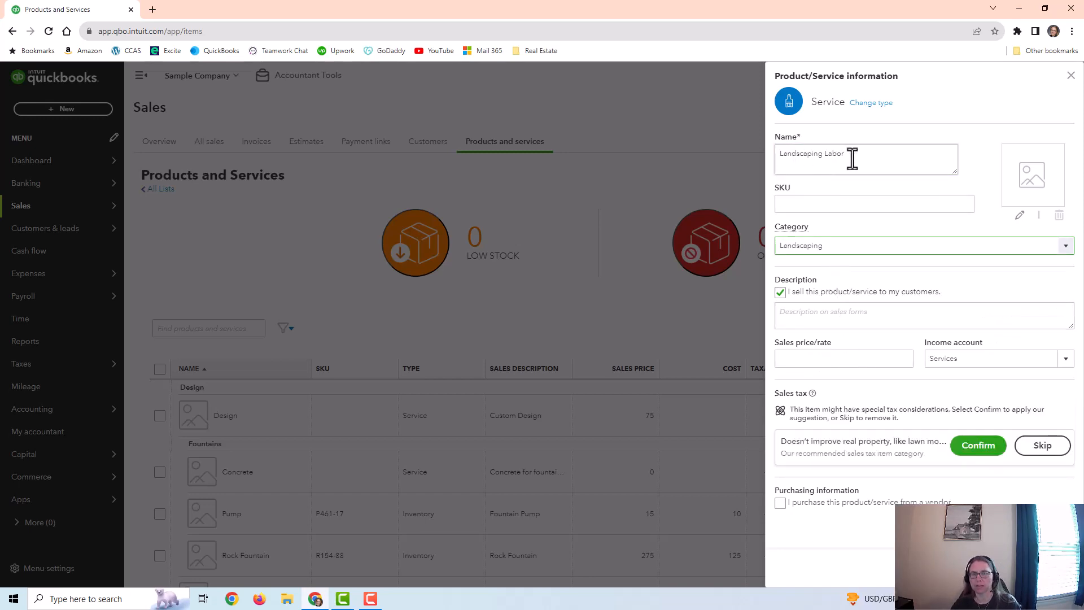
Step: Set the service's sales price to 80 and its income account to Landscaping Services:Labor
{"action": "left_click", "coordinate": [828, 359]}
{"action": "type", "text": "80"}
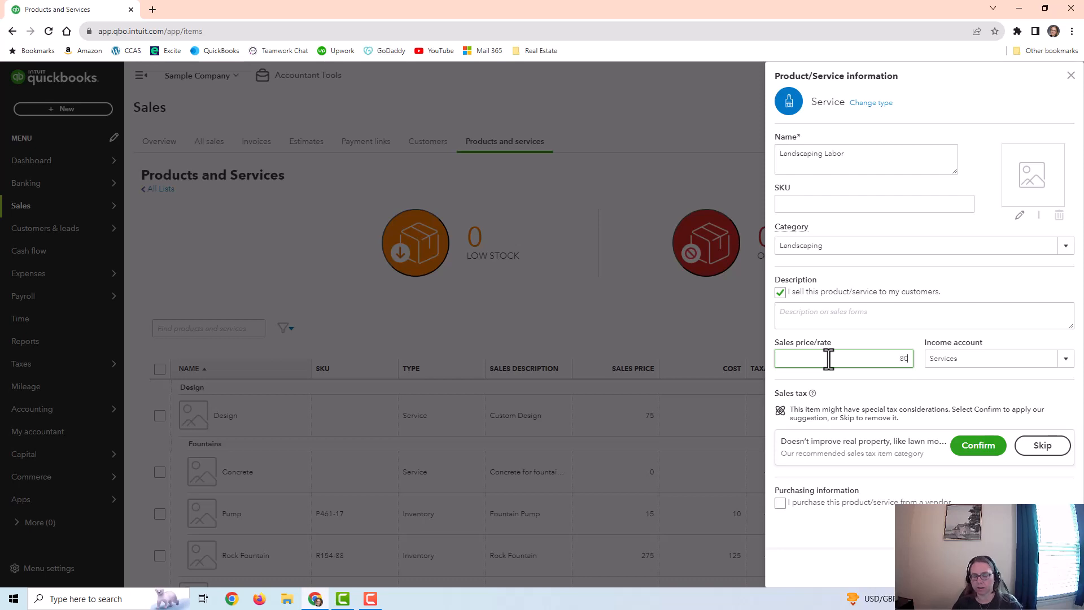
{"action": "left_click", "coordinate": [1062, 363]}
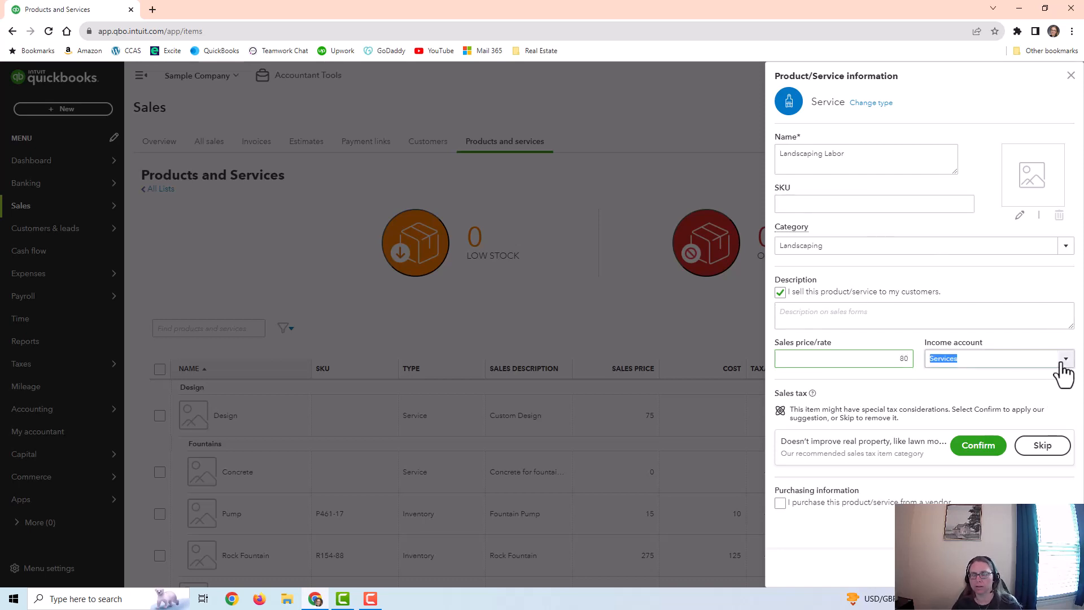
{"action": "scroll", "coordinate": [913, 446], "scroll_direction": "down", "scroll_amount": 1}
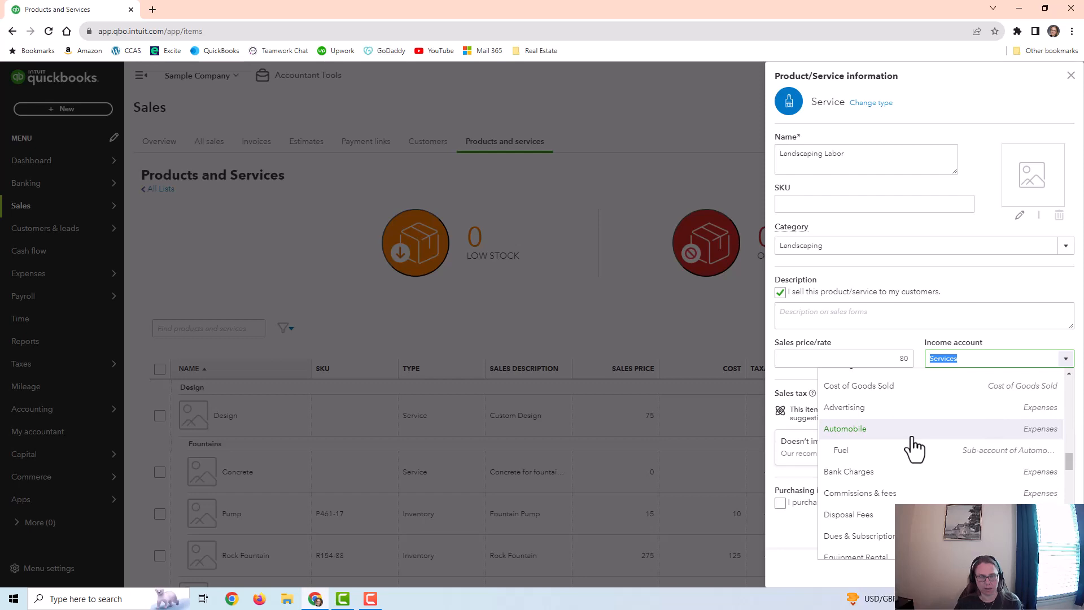
{"action": "type", "text": "Landscaping"}
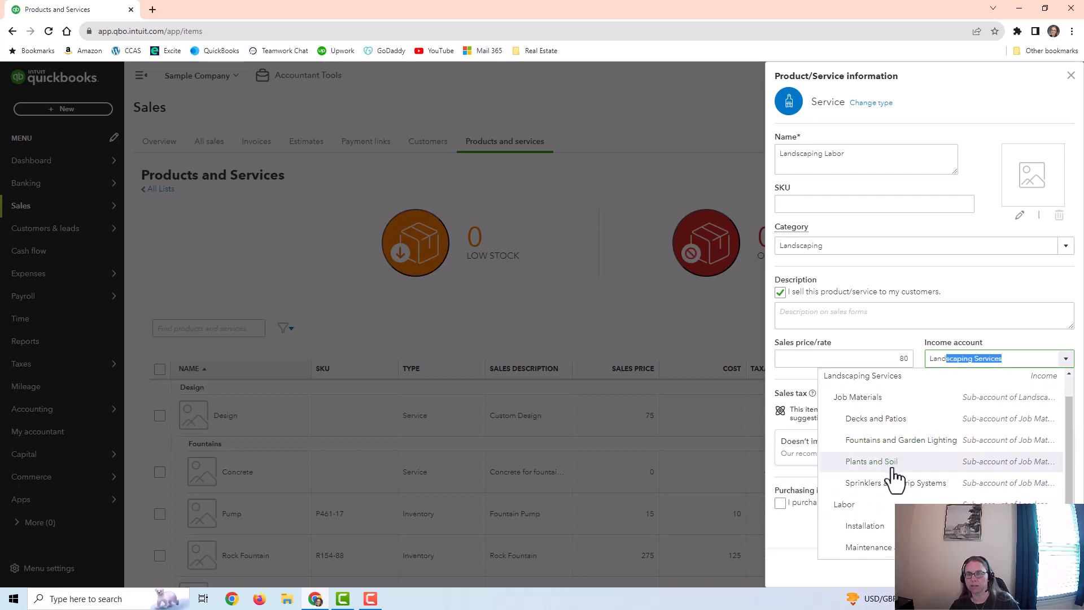
{"action": "left_click", "coordinate": [871, 508]}
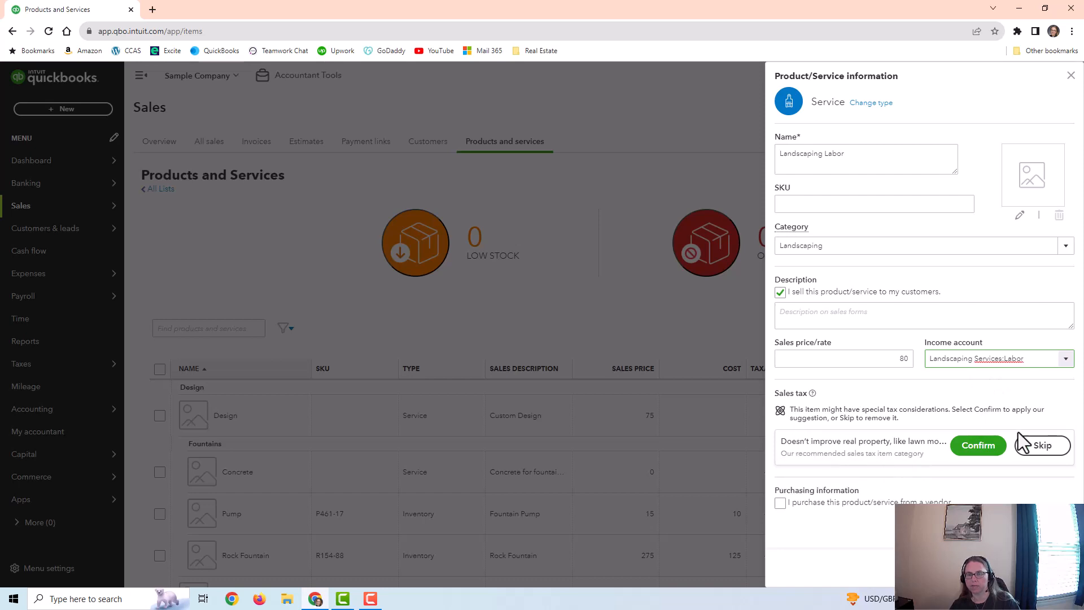
Step: Accept the suggested sales tax category for the service, and reopen its sales tax settings to select Nontaxable
{"action": "left_click", "coordinate": [968, 452]}
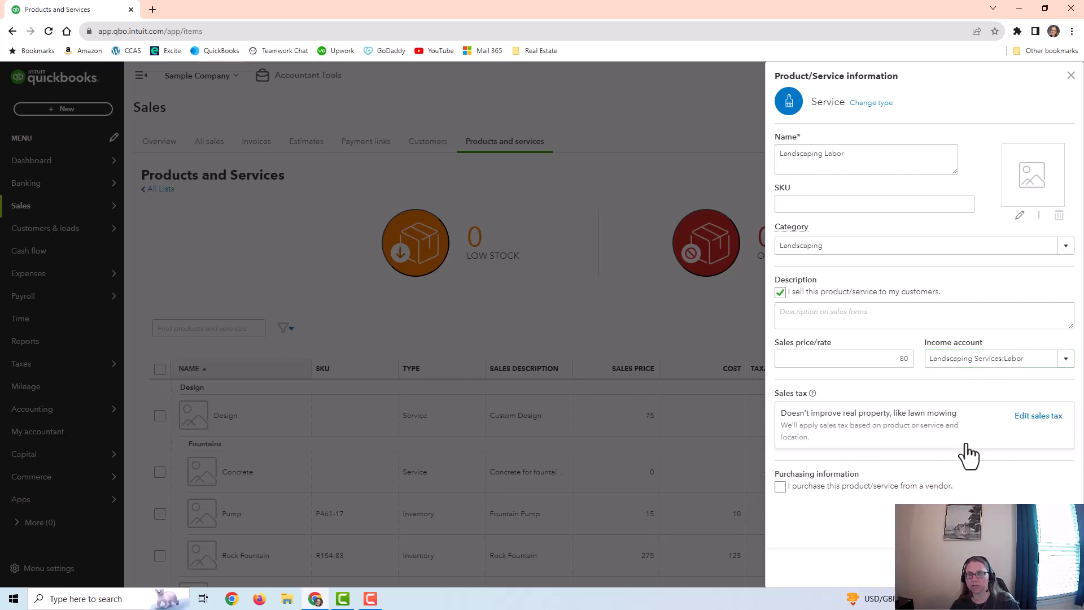
{"action": "left_click", "coordinate": [1039, 415]}
{"action": "scroll", "coordinate": [903, 398], "scroll_direction": "down", "scroll_amount": 2}
{"action": "scroll", "coordinate": [863, 402], "scroll_direction": "down", "scroll_amount": 10}
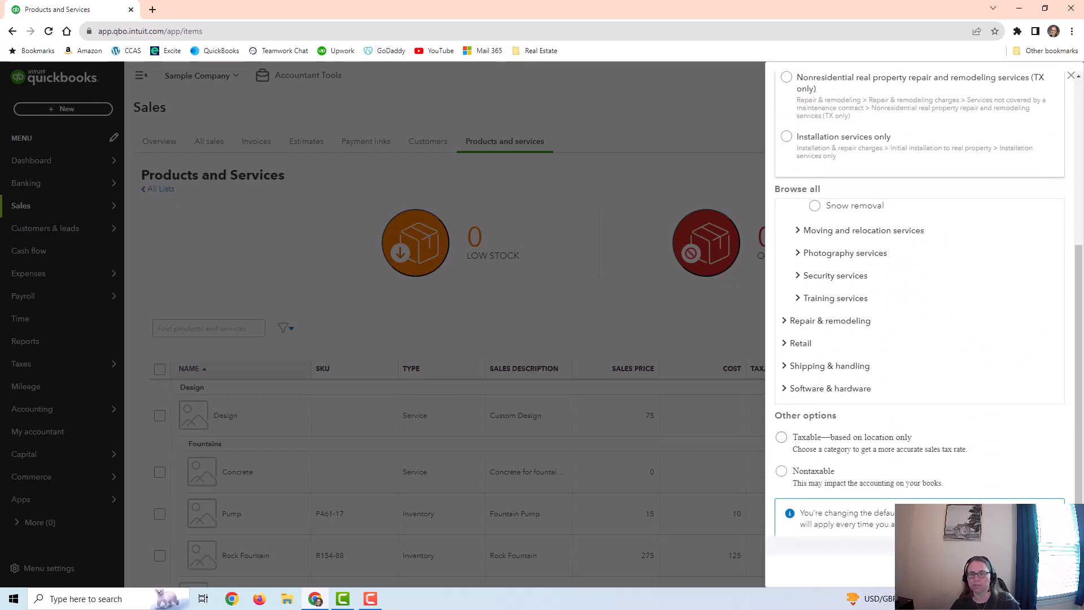
{"action": "left_click", "coordinate": [782, 471]}
Step: Look over the sales tax categories, then apply the Nontaxable setting and save the Landscaping Labor item
{"action": "scroll", "coordinate": [846, 291], "scroll_direction": "up", "scroll_amount": 3}
{"action": "scroll", "coordinate": [862, 178], "scroll_direction": "up", "scroll_amount": 5}
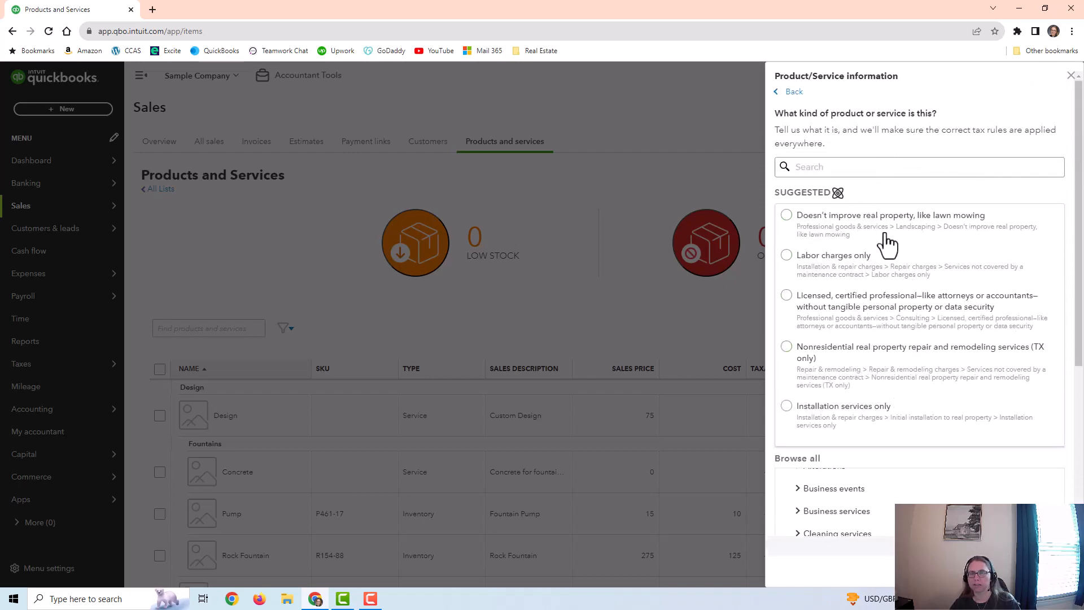
{"action": "scroll", "coordinate": [883, 314], "scroll_direction": "down", "scroll_amount": 2}
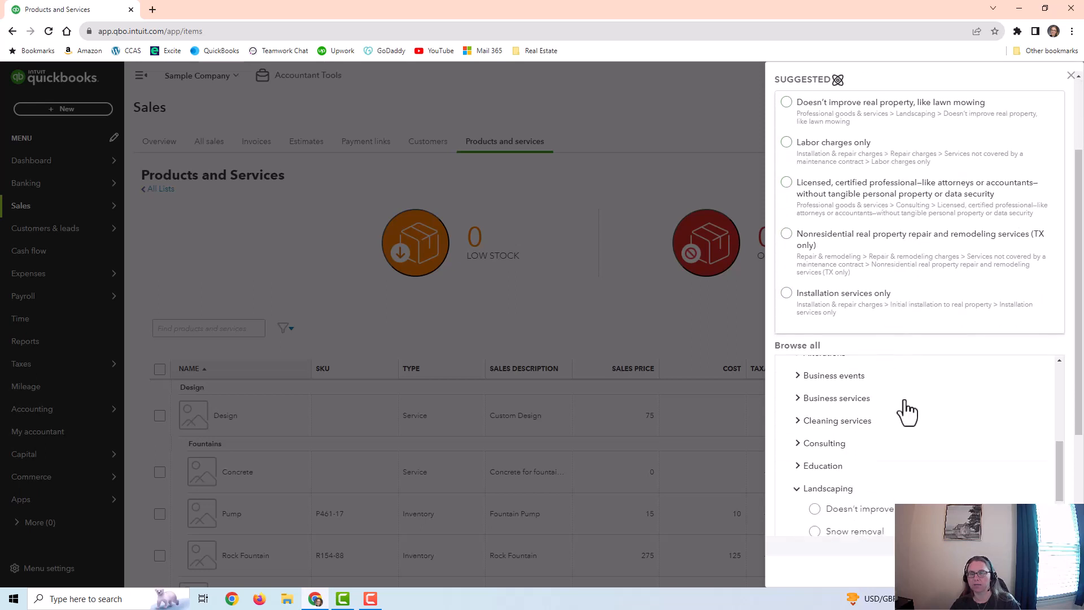
{"action": "scroll", "coordinate": [915, 399], "scroll_direction": "down", "scroll_amount": 2}
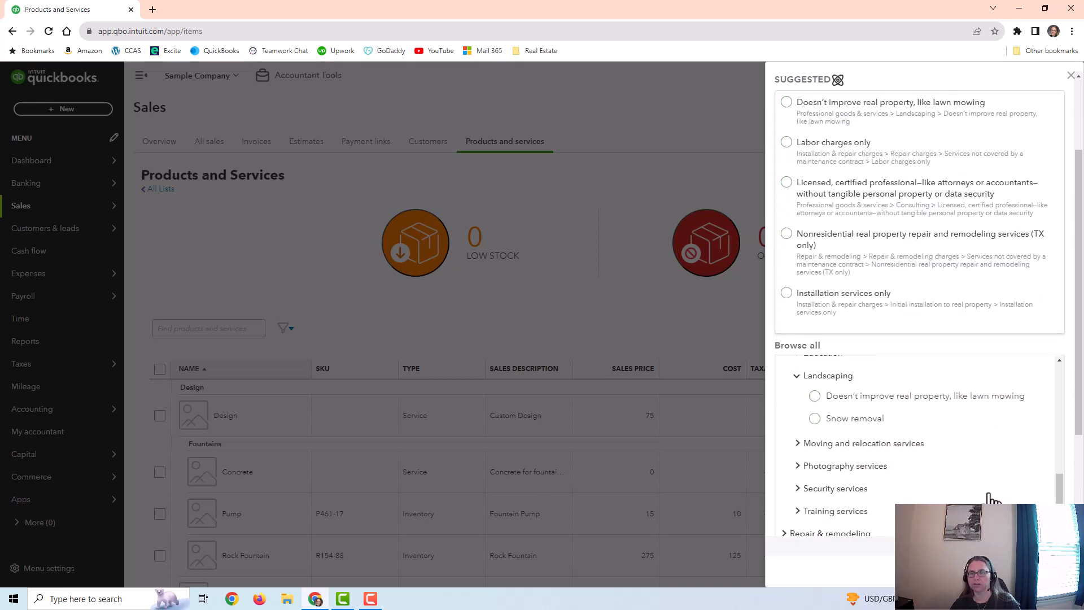
{"action": "scroll", "coordinate": [1004, 491], "scroll_direction": "down", "scroll_amount": 1}
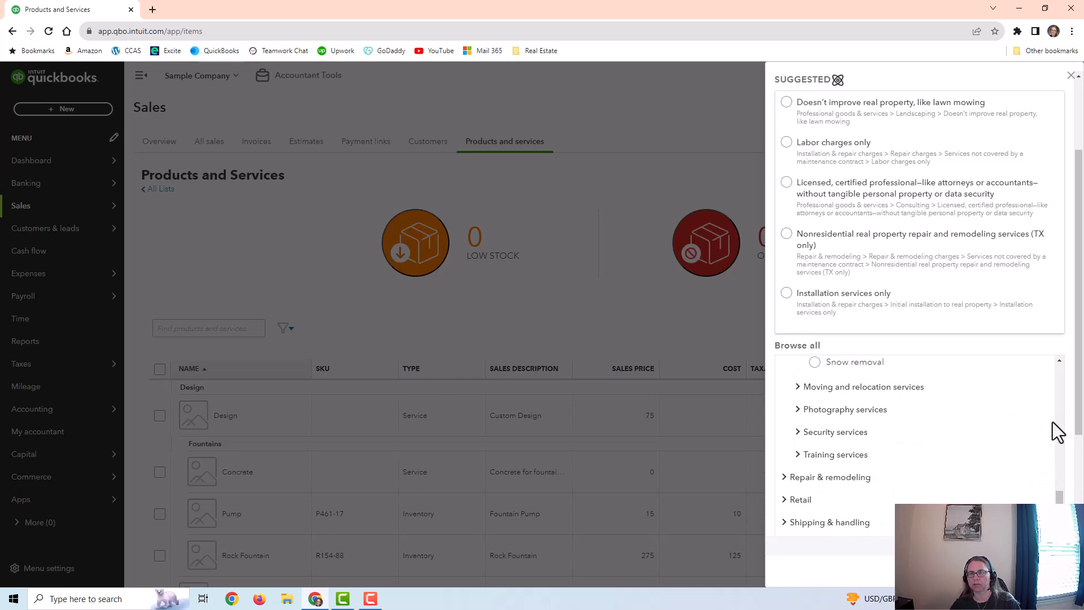
{"action": "scroll", "coordinate": [1052, 422], "scroll_direction": "down", "scroll_amount": 3}
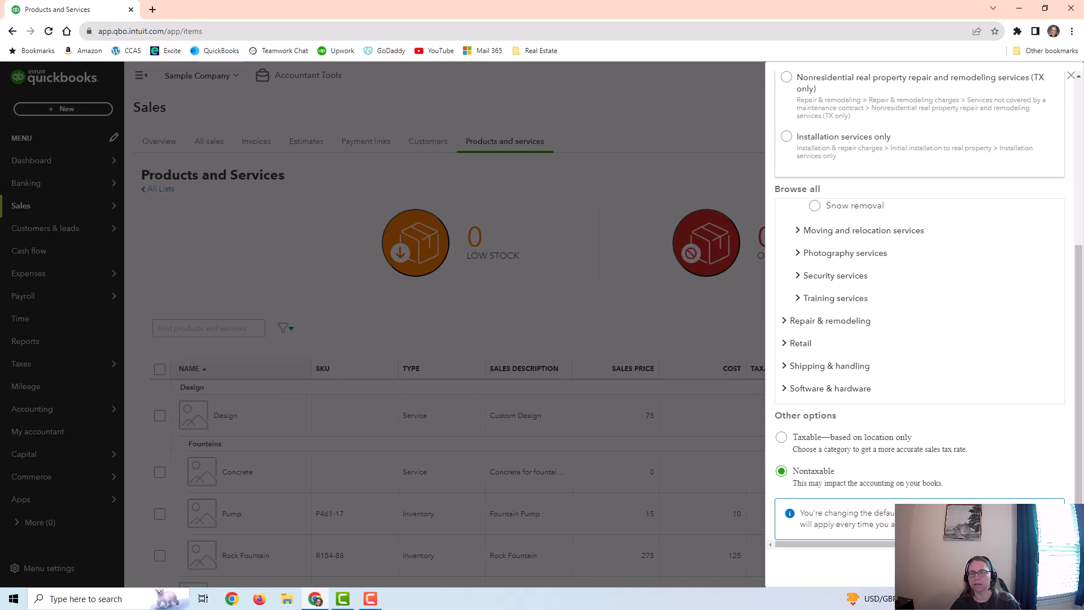
{"action": "left_click", "coordinate": [1050, 568]}
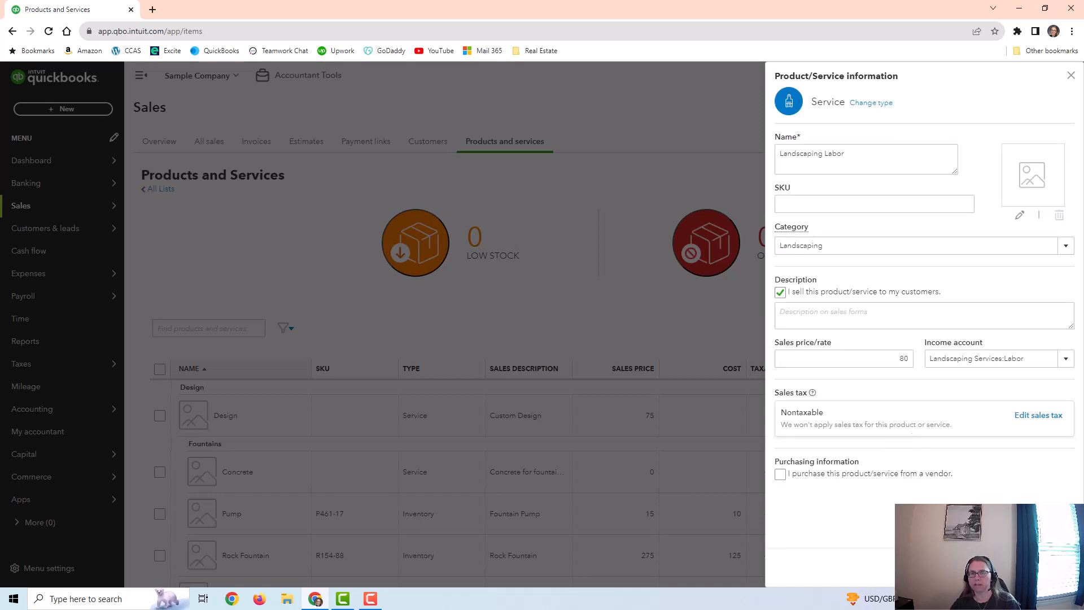
{"action": "left_click", "coordinate": [940, 537]}
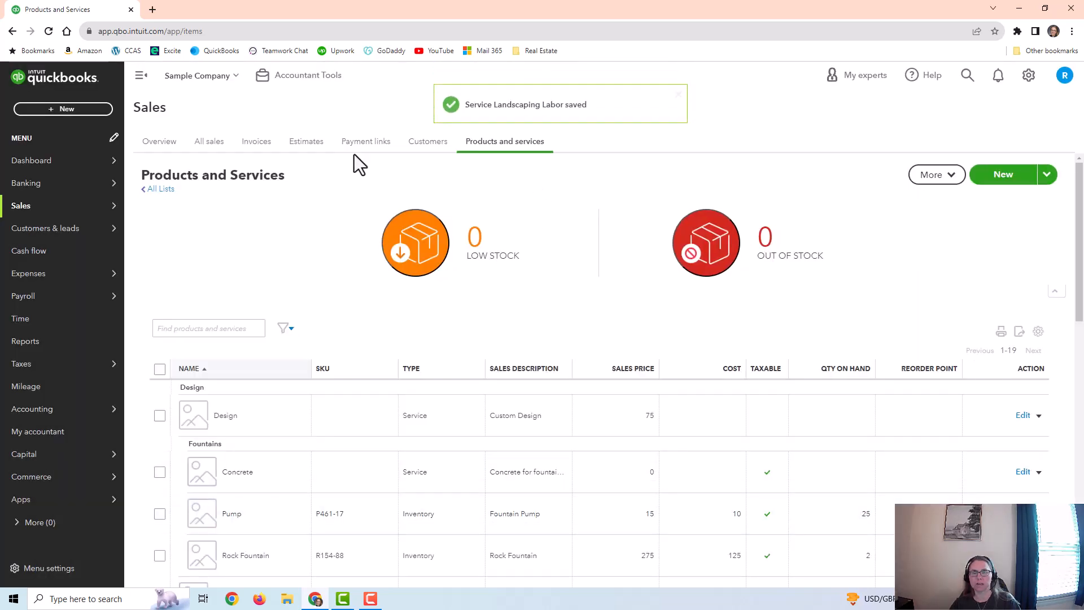
Step: Start a new invoice for Jeff's Jalopies and set the invoice date to 04/30/2023
{"action": "left_click", "coordinate": [84, 113]}
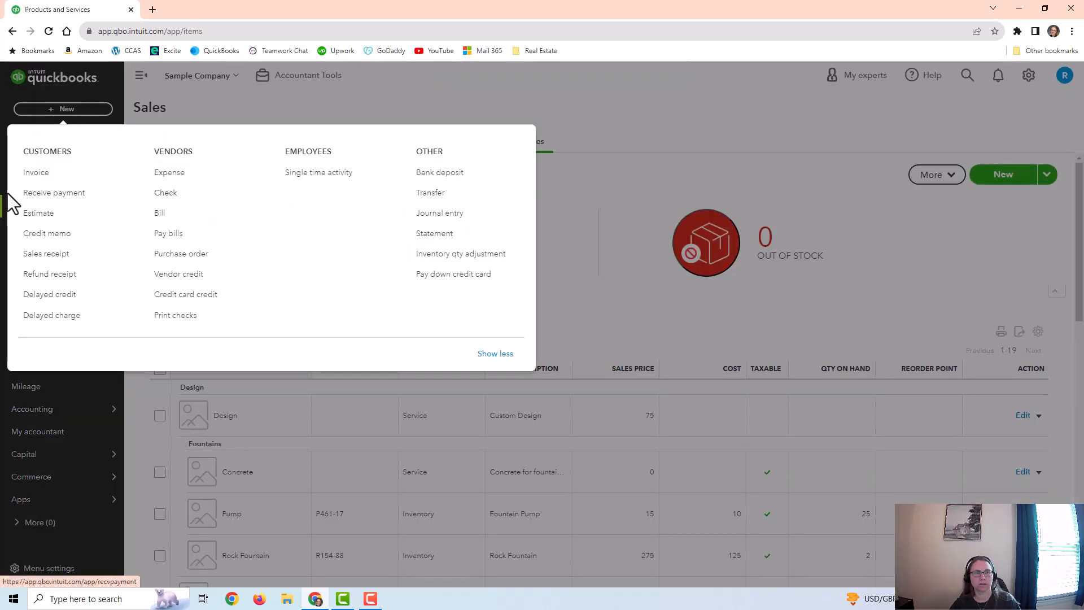
{"action": "left_click", "coordinate": [40, 178]}
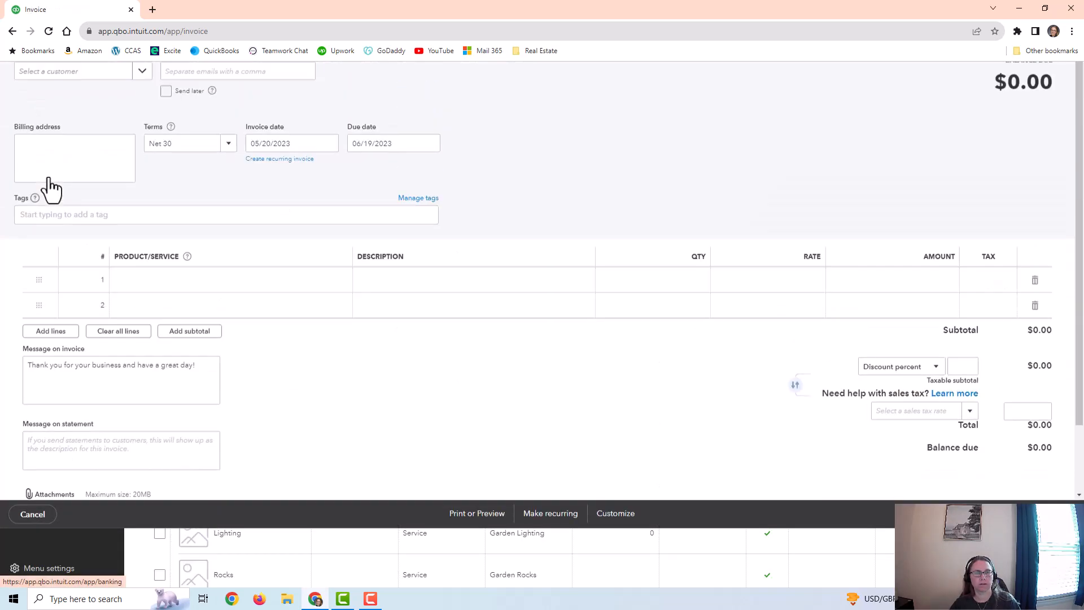
{"action": "left_click", "coordinate": [90, 131]}
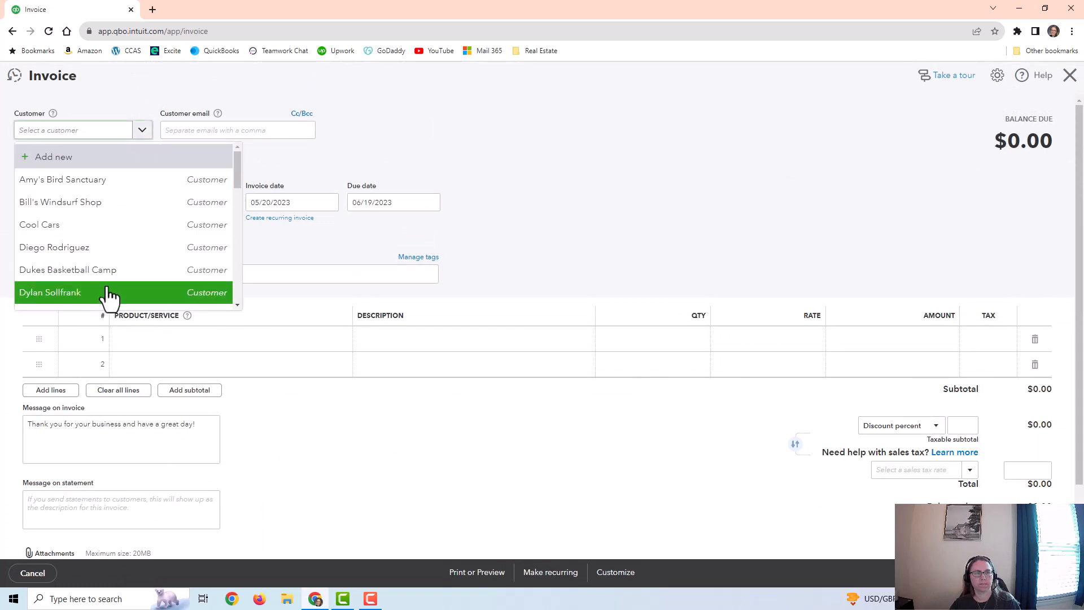
{"action": "scroll", "coordinate": [108, 295], "scroll_direction": "down", "scroll_amount": 3}
{"action": "left_click", "coordinate": [100, 269]}
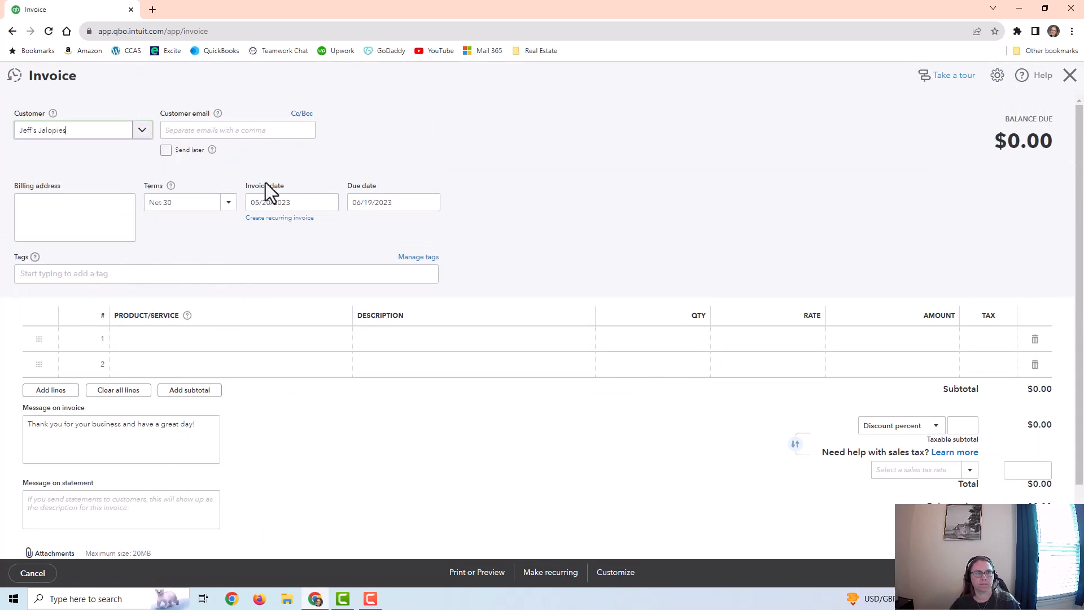
{"action": "left_click", "coordinate": [328, 202]}
{"action": "left_click", "coordinate": [262, 272]}
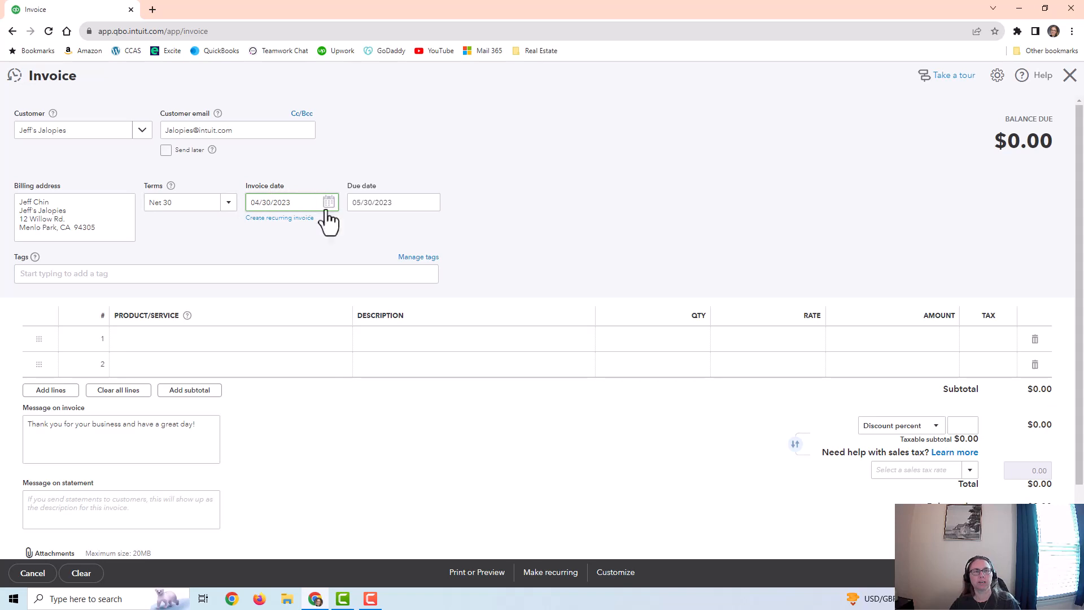
Step: Add Landscaping Labor on the first line of the invoice with a quantity of 10
{"action": "left_click", "coordinate": [281, 342]}
{"action": "left_click", "coordinate": [340, 338]}
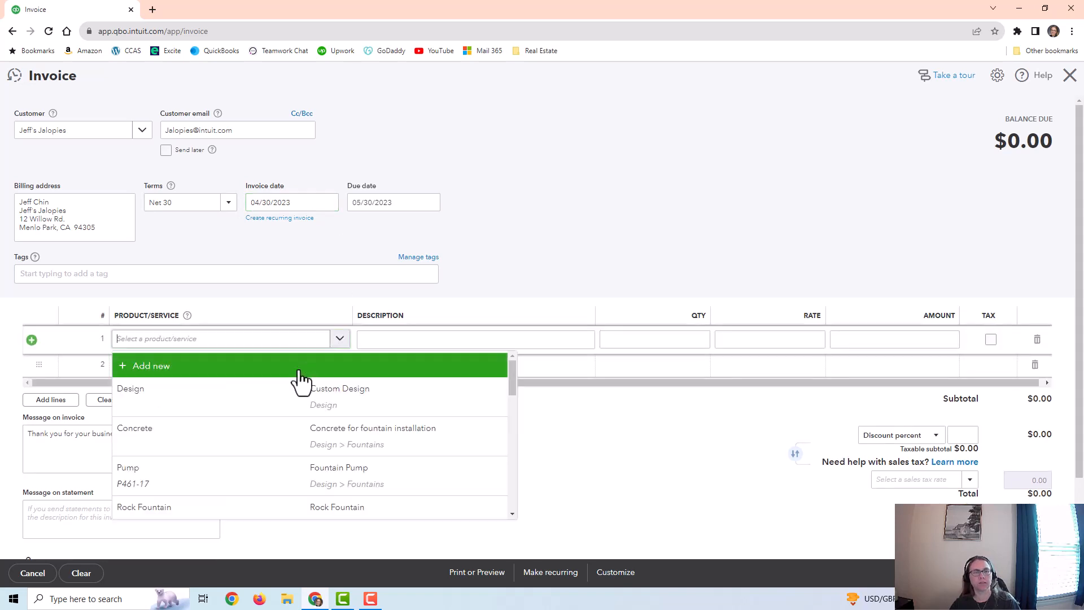
{"action": "type", "text": "landscaping"}
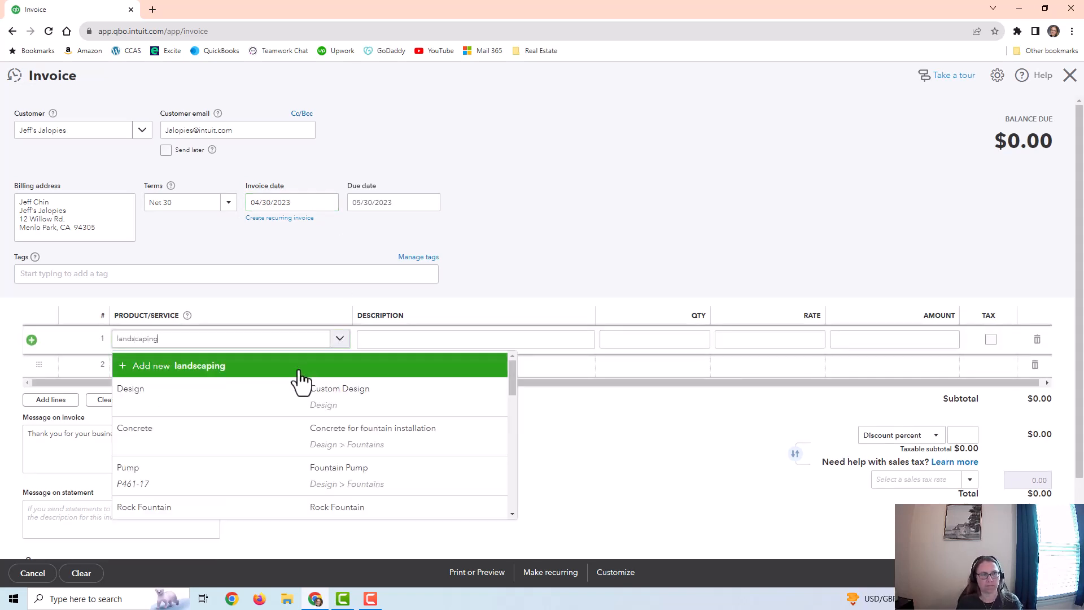
{"action": "scroll", "coordinate": [221, 468], "scroll_direction": "down", "scroll_amount": 5}
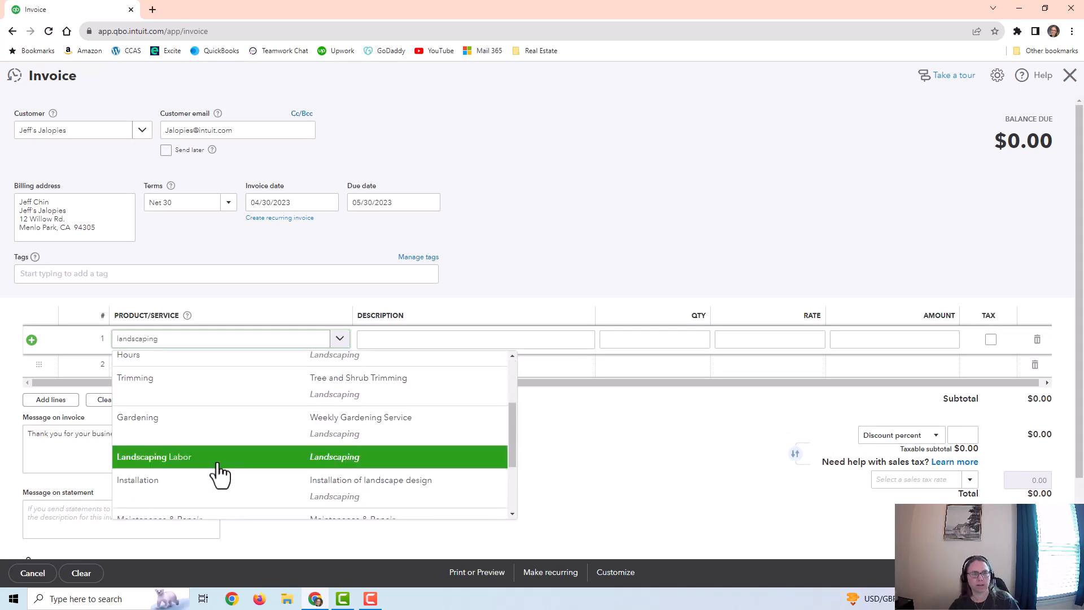
{"action": "left_click", "coordinate": [223, 458]}
{"action": "left_click", "coordinate": [704, 337]}
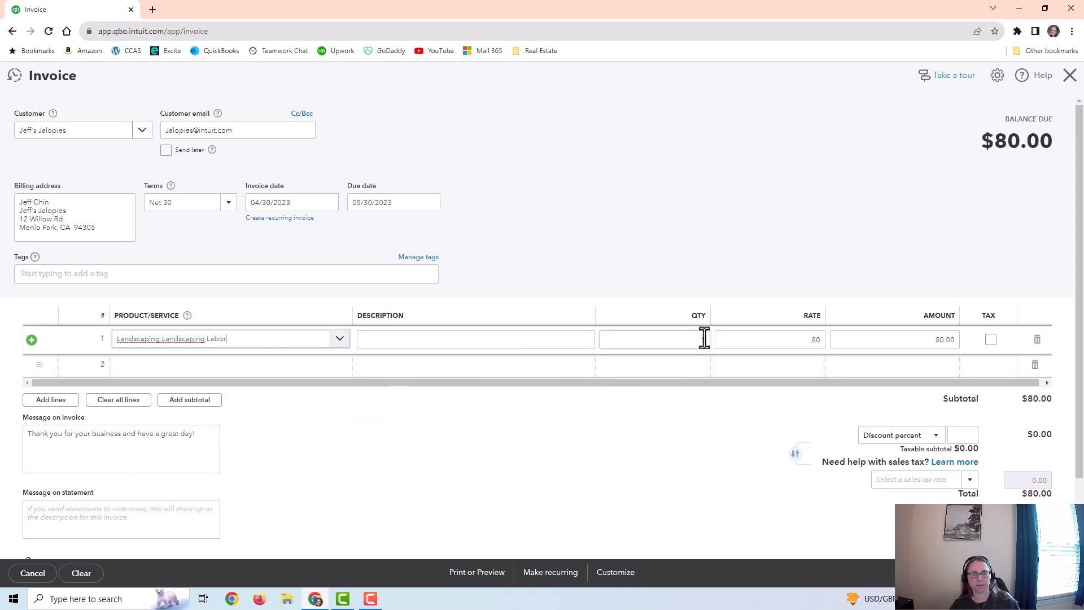
{"action": "type", "text": "10"}
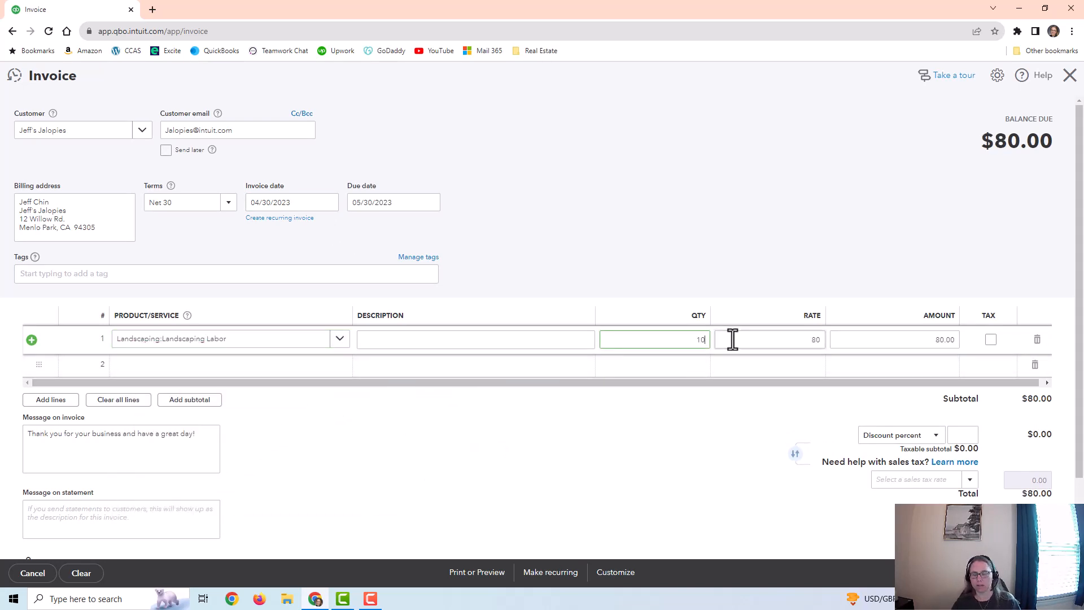
{"action": "key", "text": "Tab"}
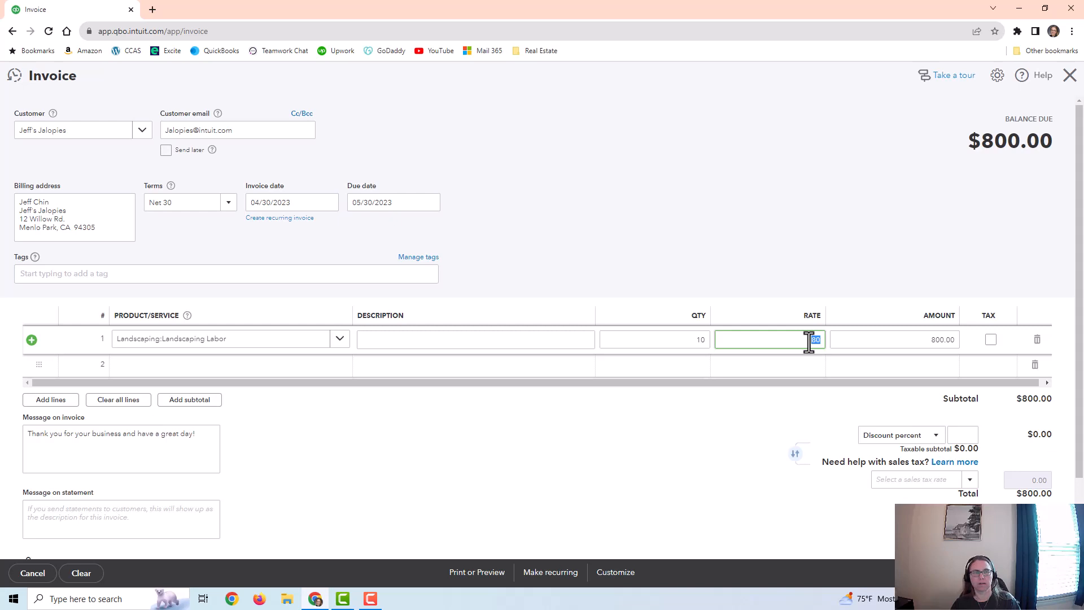
Step: Save the invoice for Jeff's Jalopies and start receiving its payment with the payment date 05/20/2023
{"action": "left_click", "coordinate": [1010, 573]}
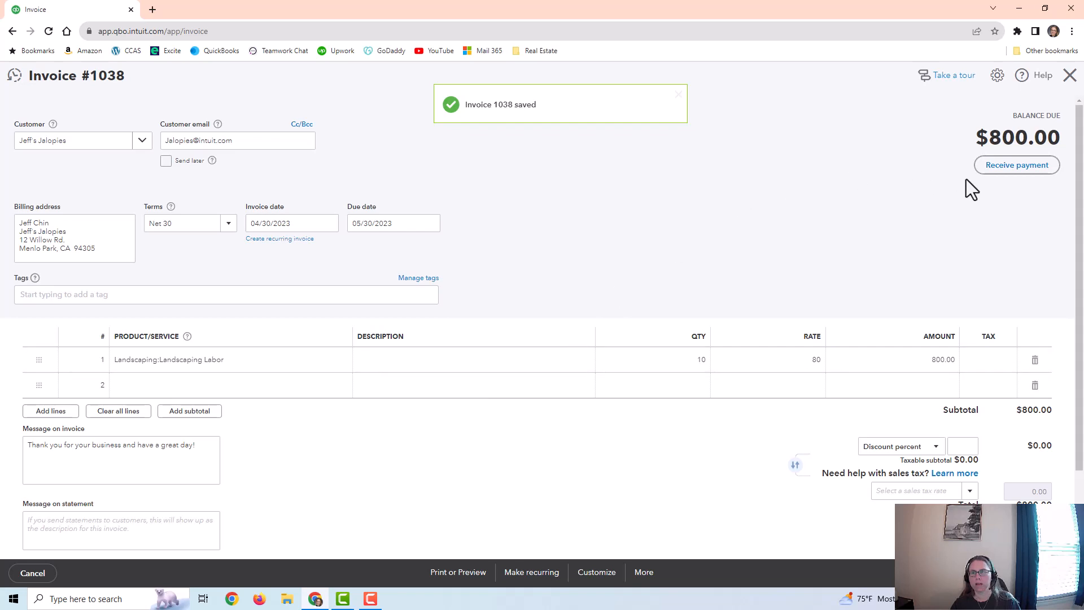
{"action": "left_click", "coordinate": [1023, 168]}
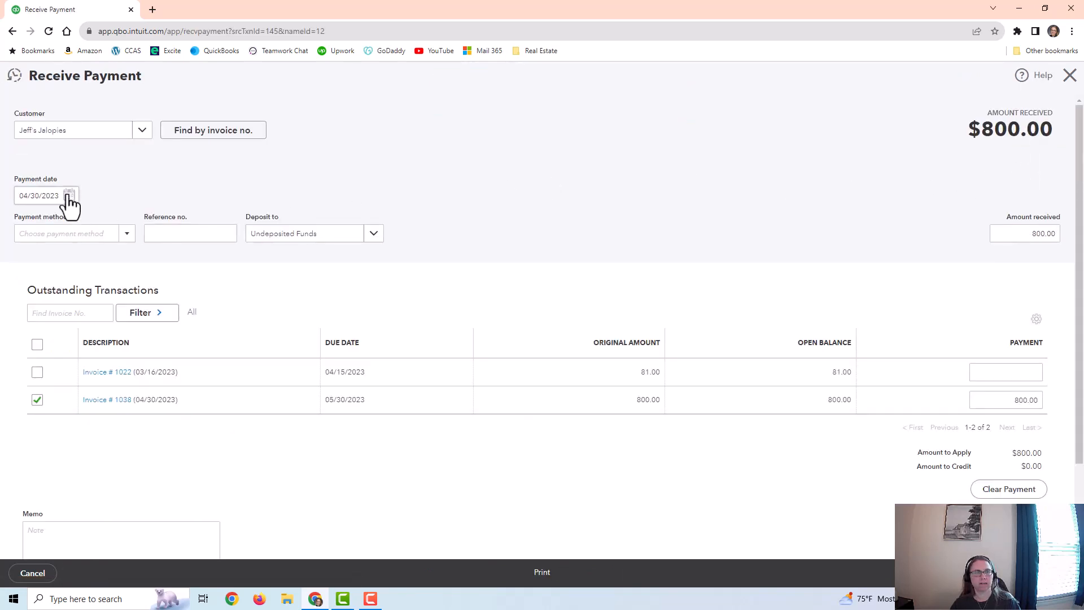
{"action": "left_click", "coordinate": [68, 196]}
{"action": "left_click", "coordinate": [118, 225]}
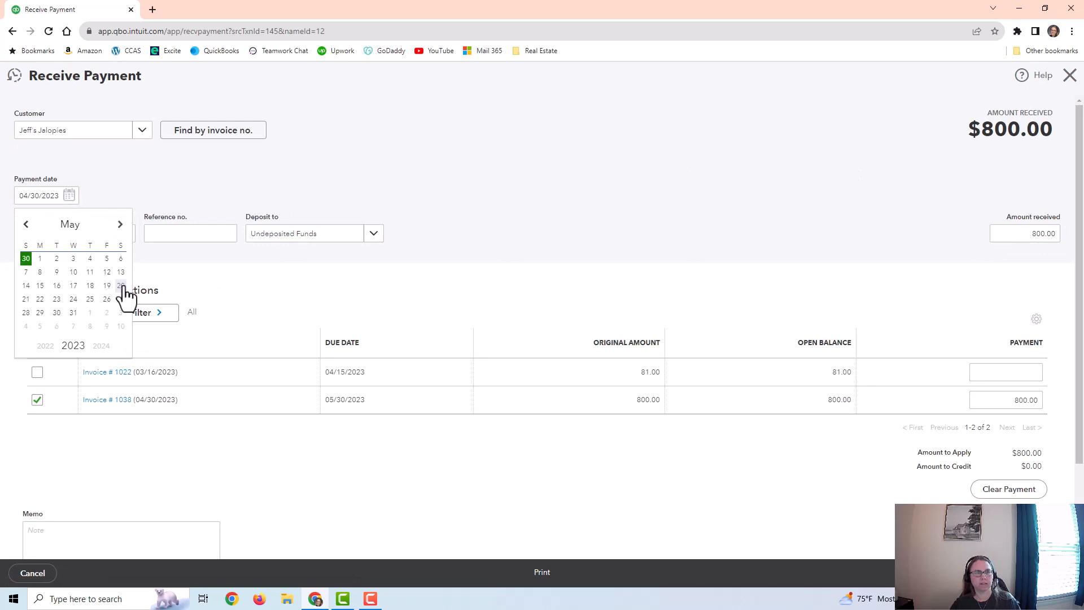
{"action": "left_click", "coordinate": [121, 286]}
Step: Set the payment method to Check, save the received payment and close the payment form
{"action": "left_click", "coordinate": [127, 233]}
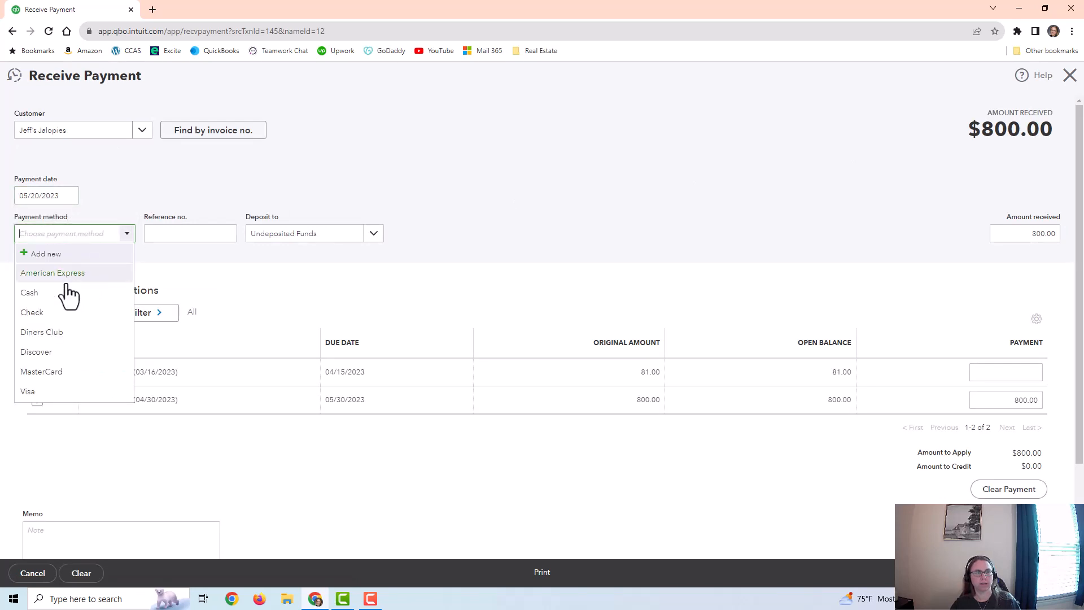
{"action": "left_click", "coordinate": [33, 312]}
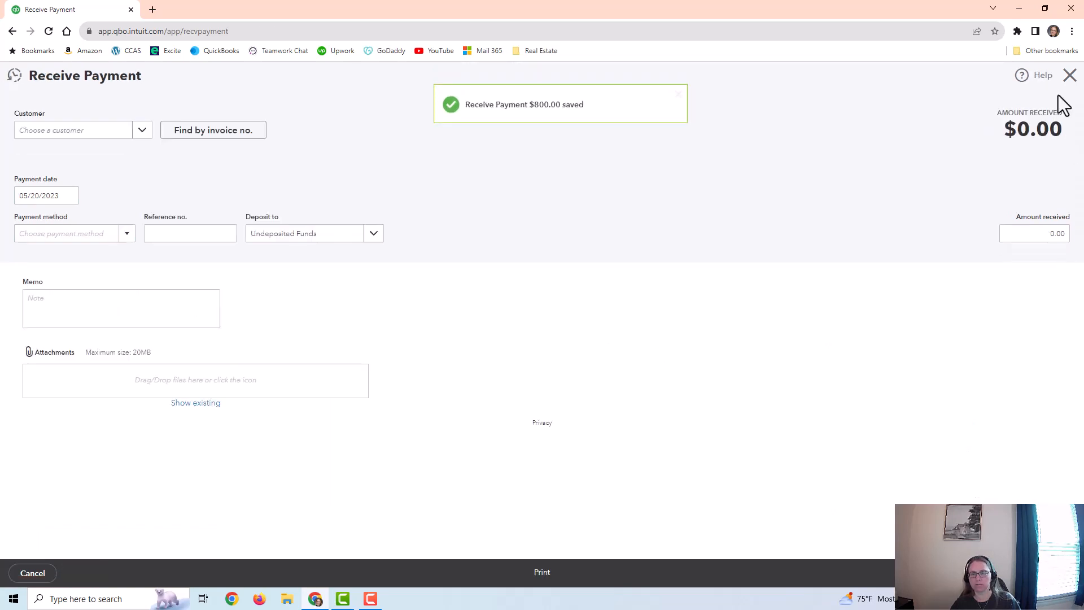
{"action": "left_click", "coordinate": [1068, 78]}
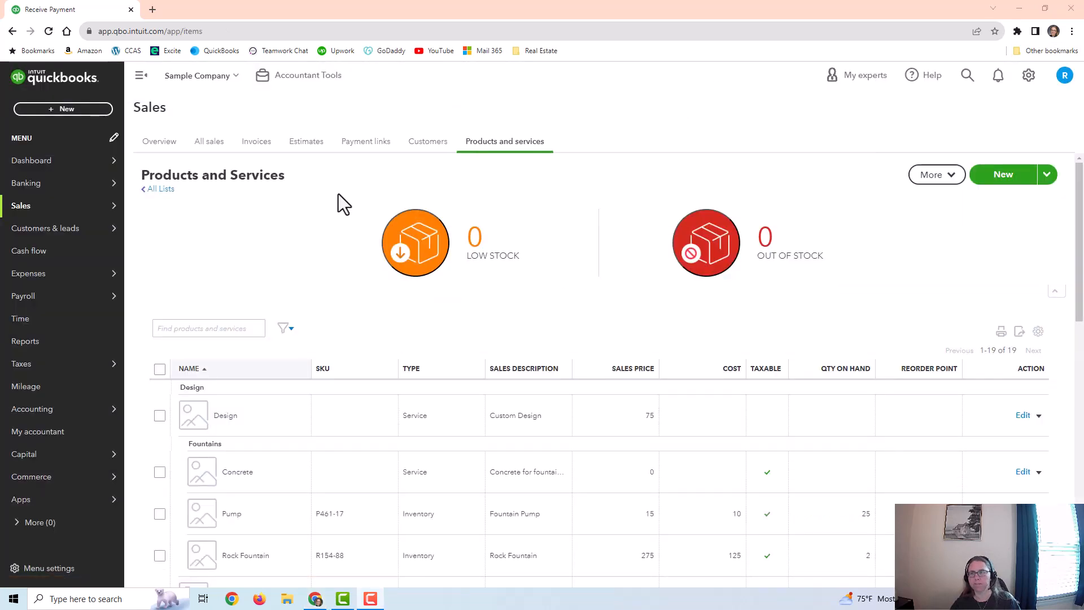
Step: Open the Profit and Loss report and run it for This Month
{"action": "mouse_move", "coordinate": [38, 410]}
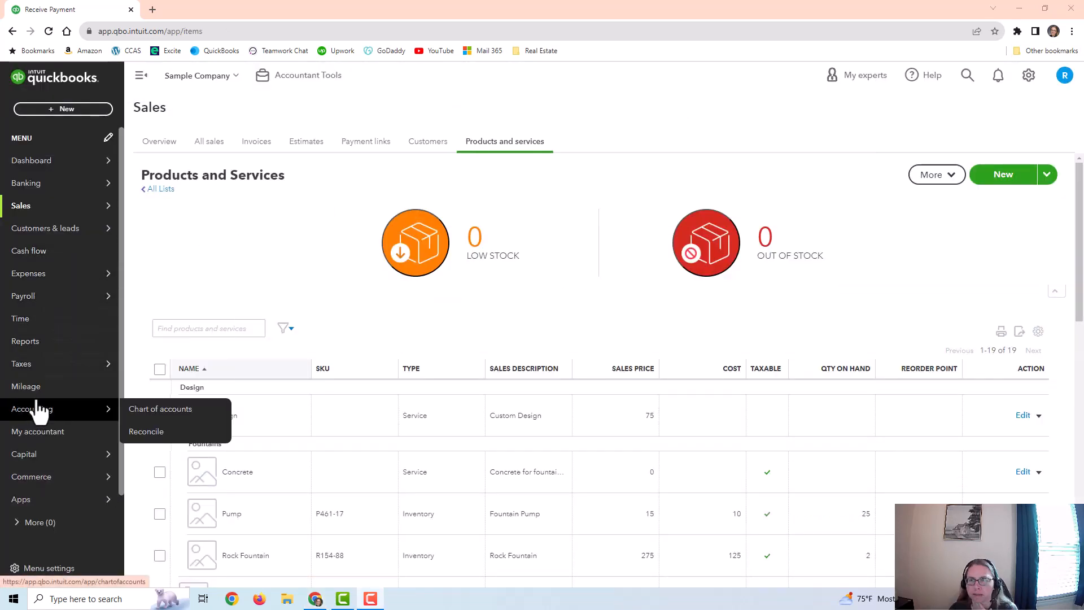
{"action": "left_click", "coordinate": [39, 345]}
{"action": "mouse_move", "coordinate": [60, 375]}
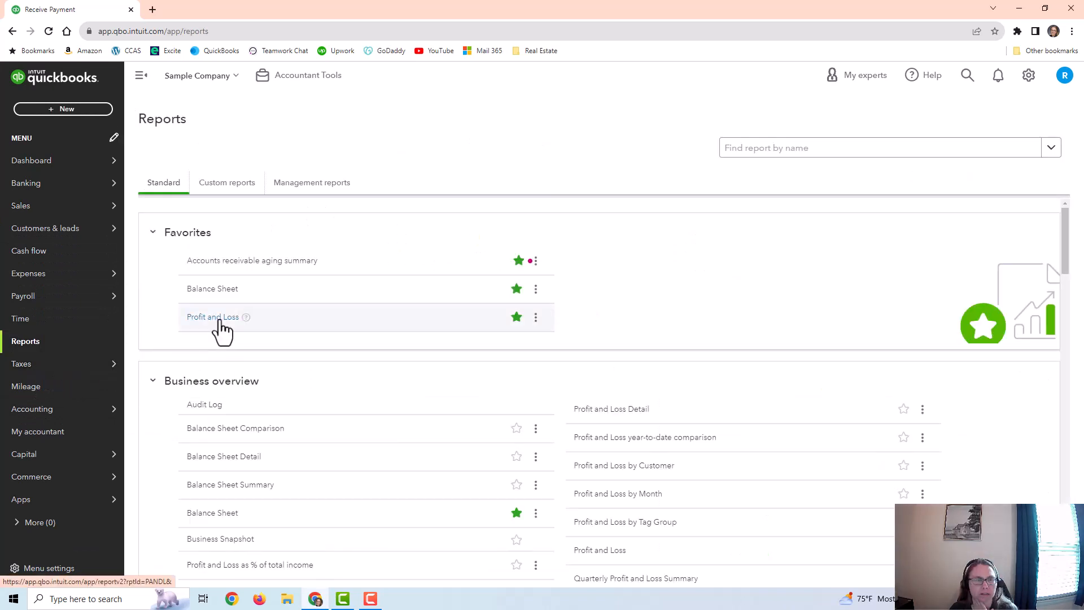
{"action": "left_click", "coordinate": [220, 321]}
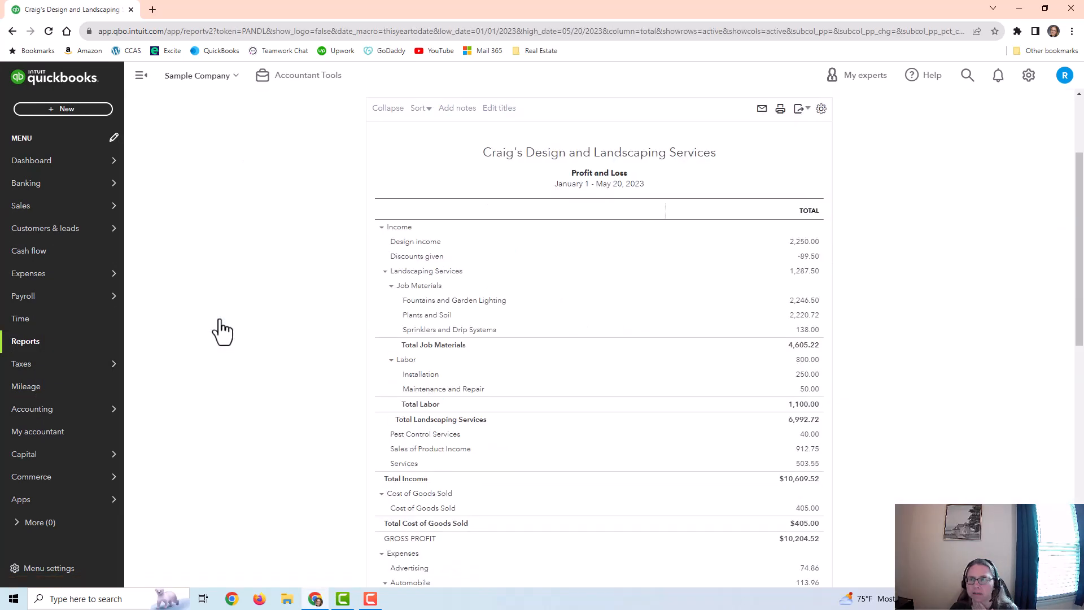
{"action": "left_click", "coordinate": [210, 162]}
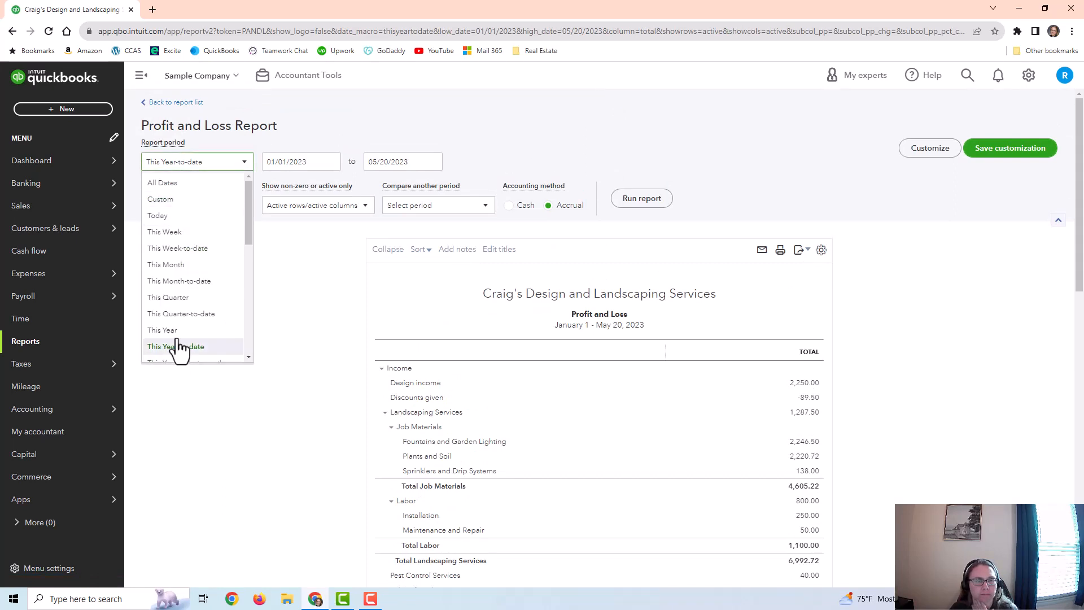
{"action": "left_click", "coordinate": [188, 266]}
{"action": "left_click", "coordinate": [637, 203]}
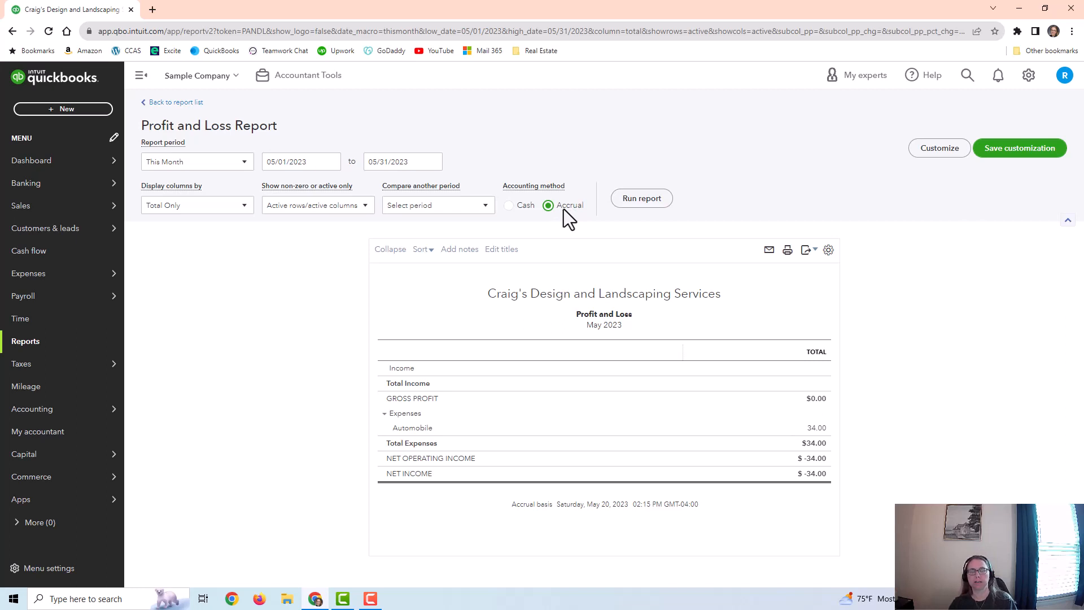
Step: Rerun the Profit and Loss report on the Cash method to compare it, and switch back to Accrual
{"action": "left_click", "coordinate": [509, 206]}
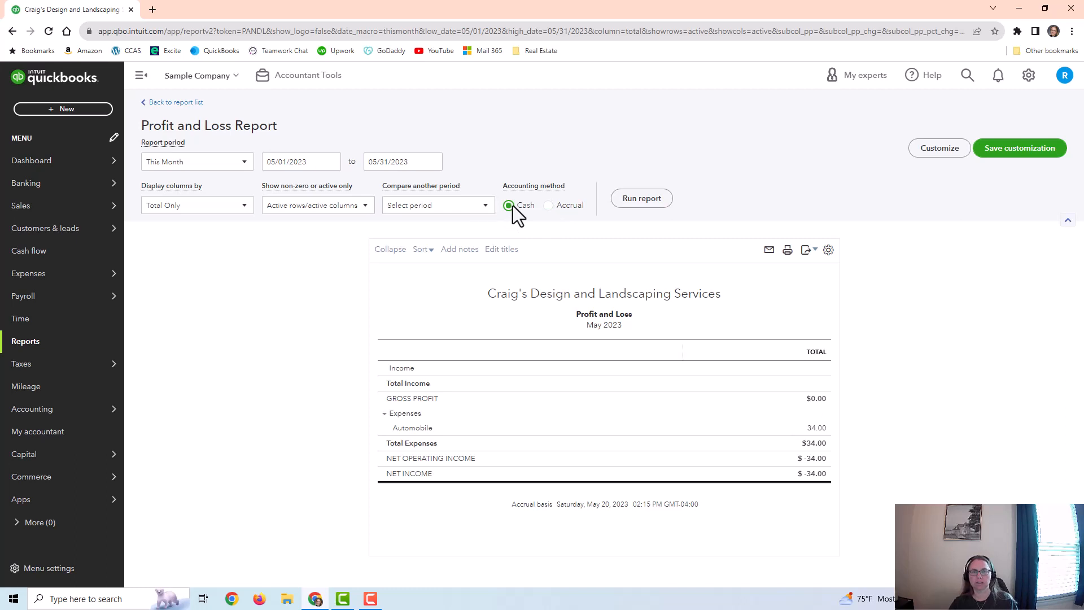
{"action": "left_click", "coordinate": [641, 202]}
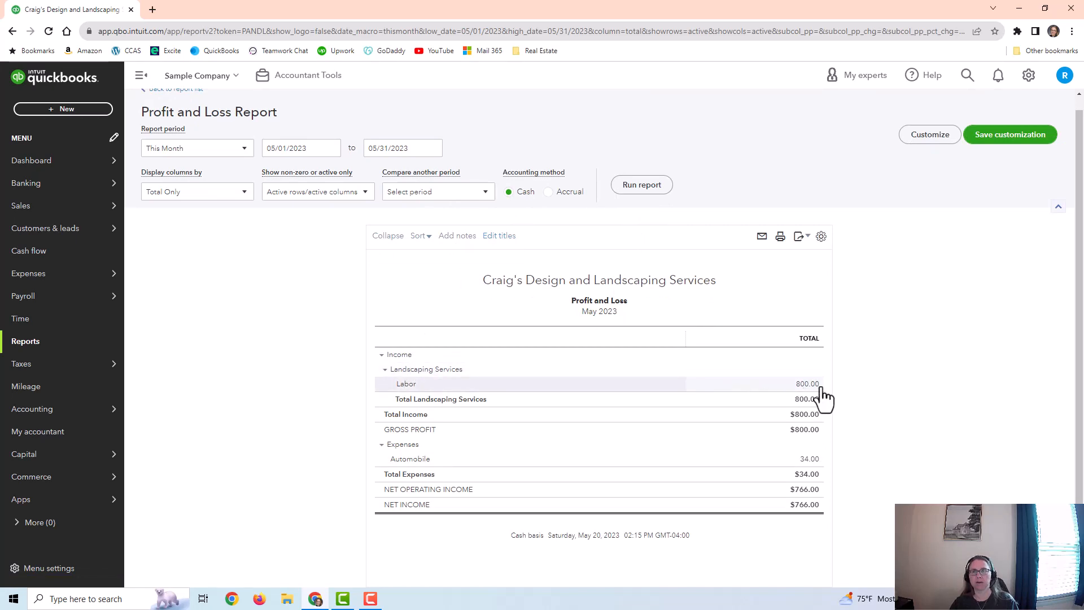
{"action": "left_click", "coordinate": [549, 193]}
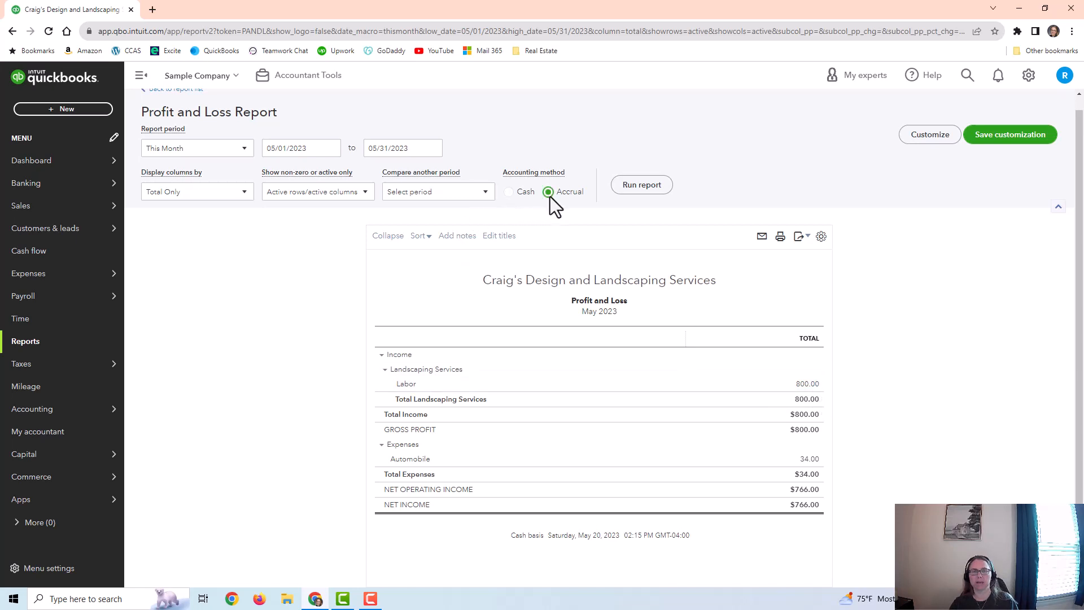
{"action": "left_click", "coordinate": [641, 185]}
Step: Run the accrual Profit and Loss report for Last Month and look over its income accounts
{"action": "left_click", "coordinate": [229, 164]}
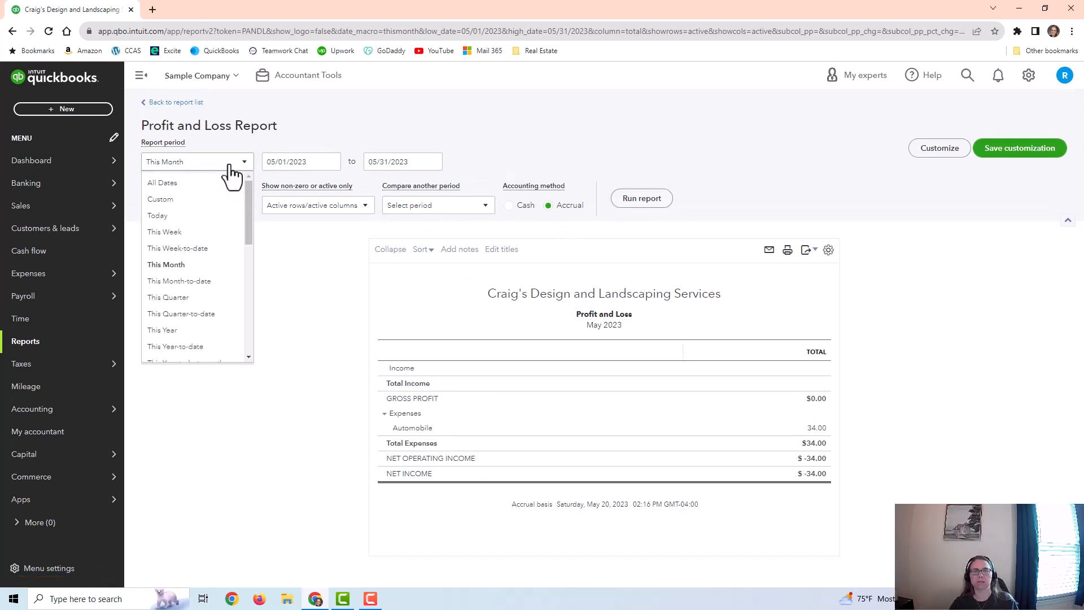
{"action": "scroll", "coordinate": [198, 293], "scroll_direction": "down", "scroll_amount": 2}
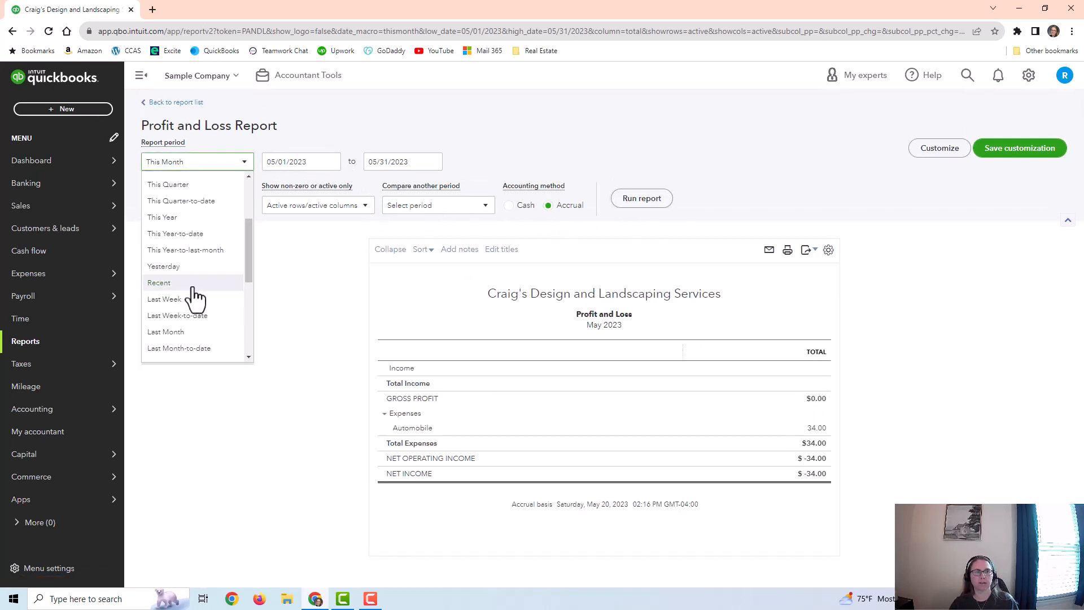
{"action": "scroll", "coordinate": [195, 265], "scroll_direction": "down", "scroll_amount": 2}
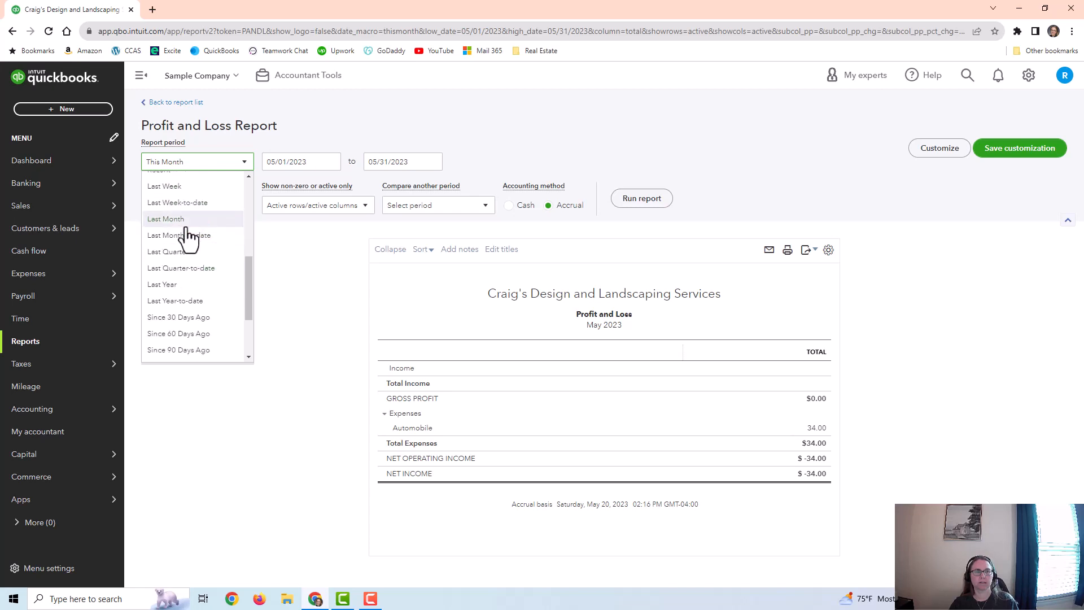
{"action": "left_click", "coordinate": [184, 222]}
{"action": "left_click", "coordinate": [642, 198]}
{"action": "scroll", "coordinate": [827, 260], "scroll_direction": "down", "scroll_amount": 3}
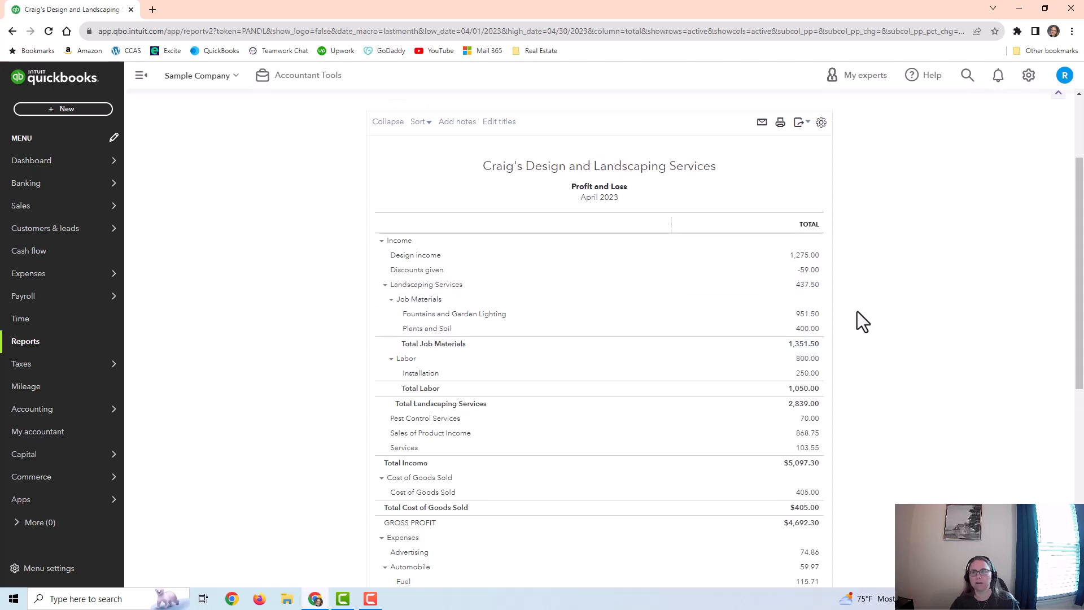
{"action": "scroll", "coordinate": [857, 316], "scroll_direction": "up", "scroll_amount": 3}
Step: Return to the Products and Services list and open the Design service for editing
{"action": "mouse_move", "coordinate": [111, 285]}
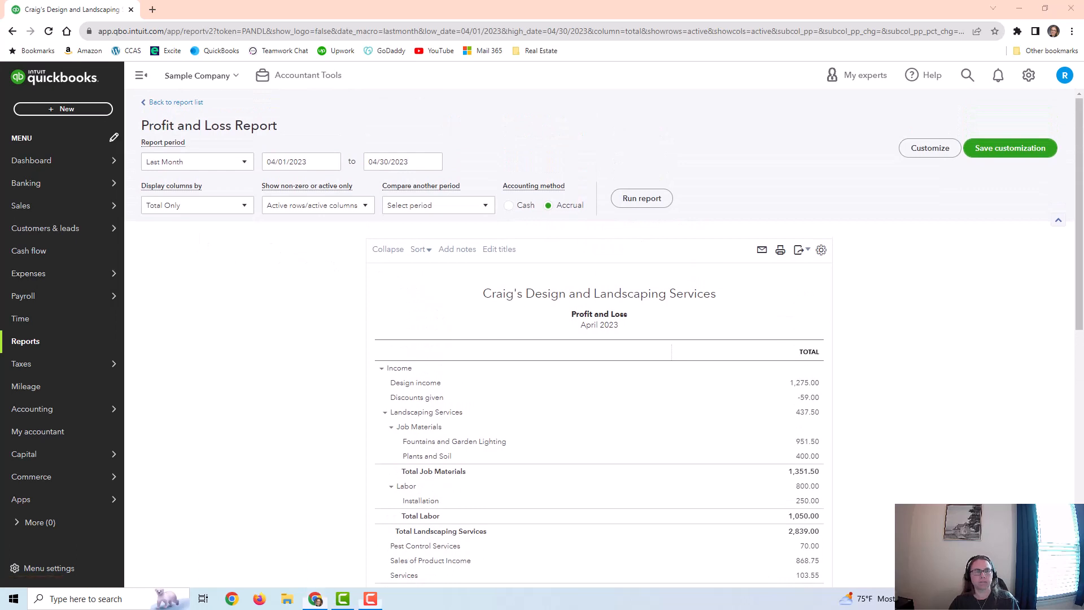
{"action": "mouse_move", "coordinate": [39, 208]}
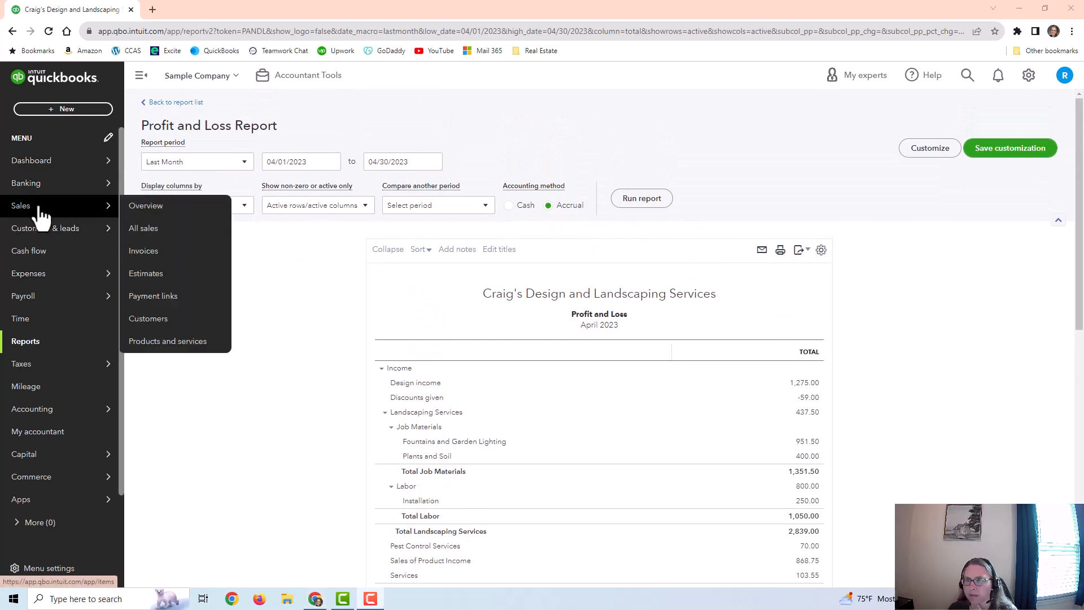
{"action": "left_click", "coordinate": [181, 342]}
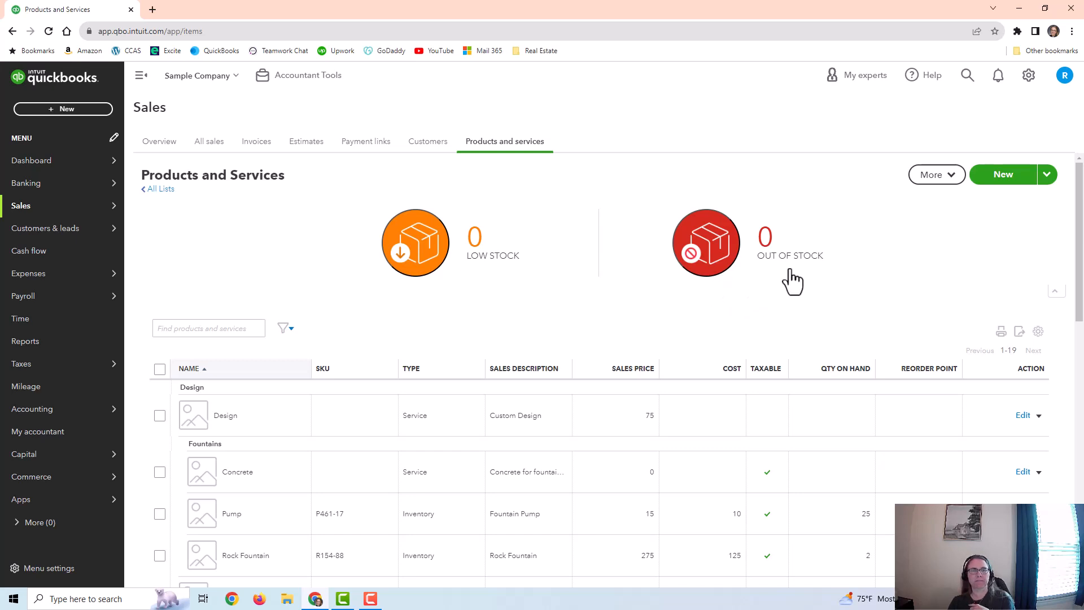
{"action": "scroll", "coordinate": [830, 266], "scroll_direction": "down", "scroll_amount": 2}
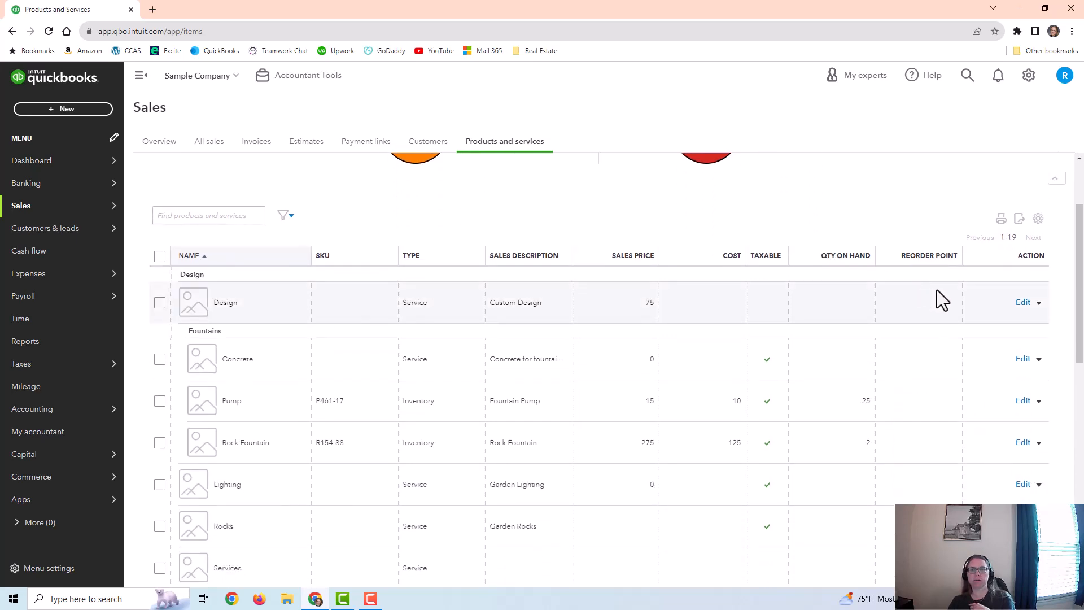
{"action": "left_click", "coordinate": [1024, 303]}
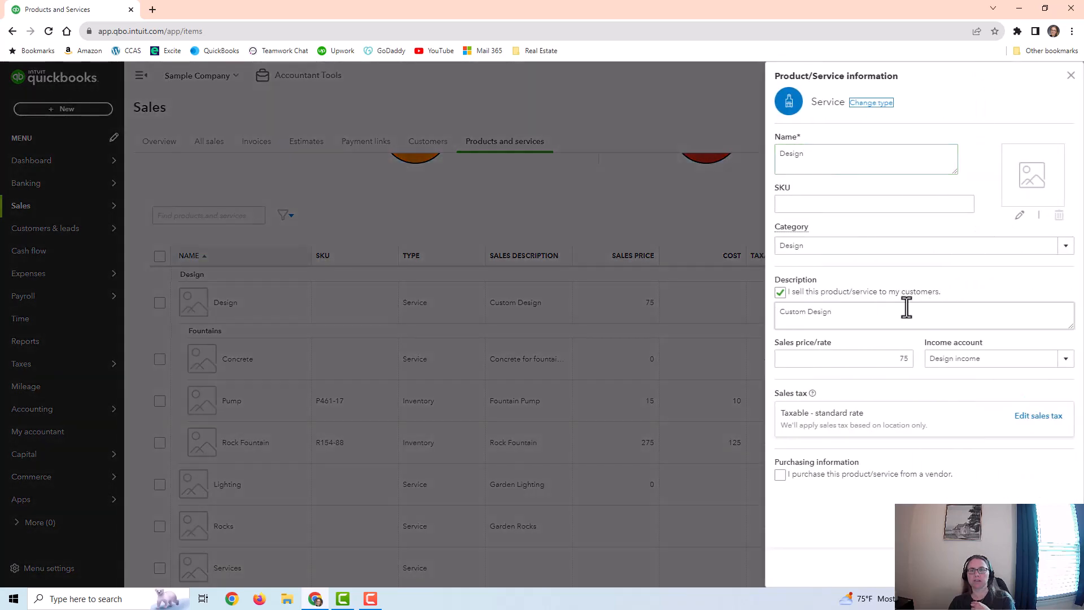
Step: Try renaming the Design service to "Design edited", and close its information without saving
{"action": "triple_click", "coordinate": [867, 312]}
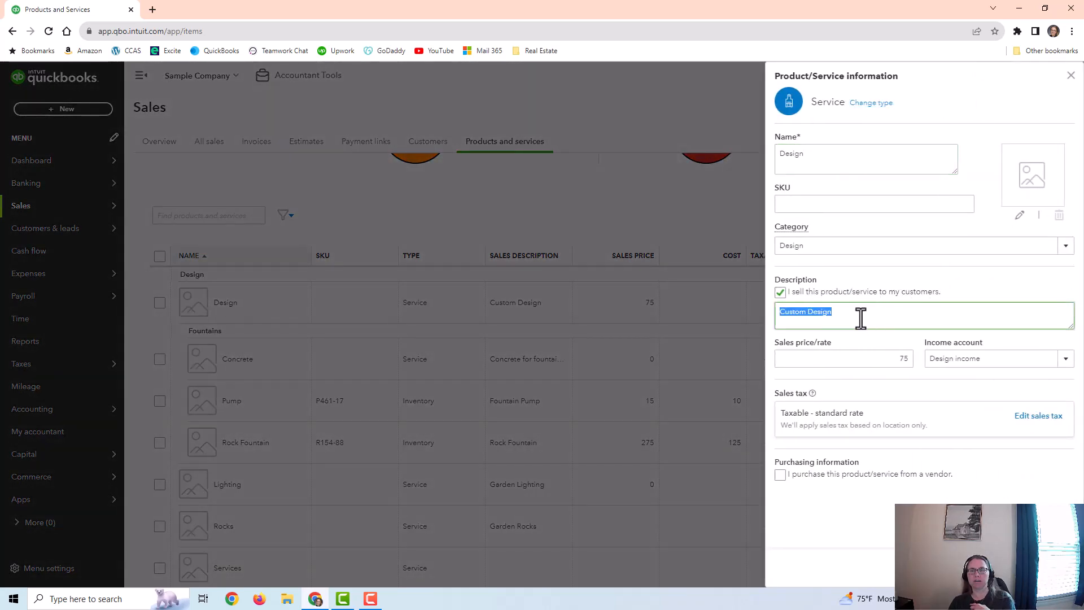
{"action": "triple_click", "coordinate": [837, 158]}
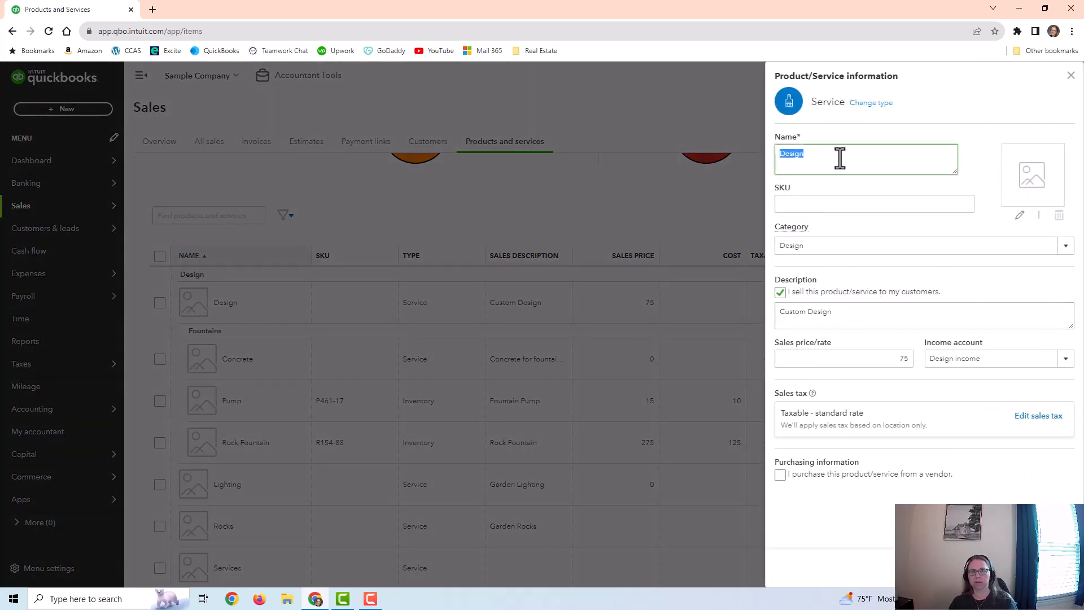
{"action": "left_click", "coordinate": [840, 159]}
{"action": "type", "text": "edite"}
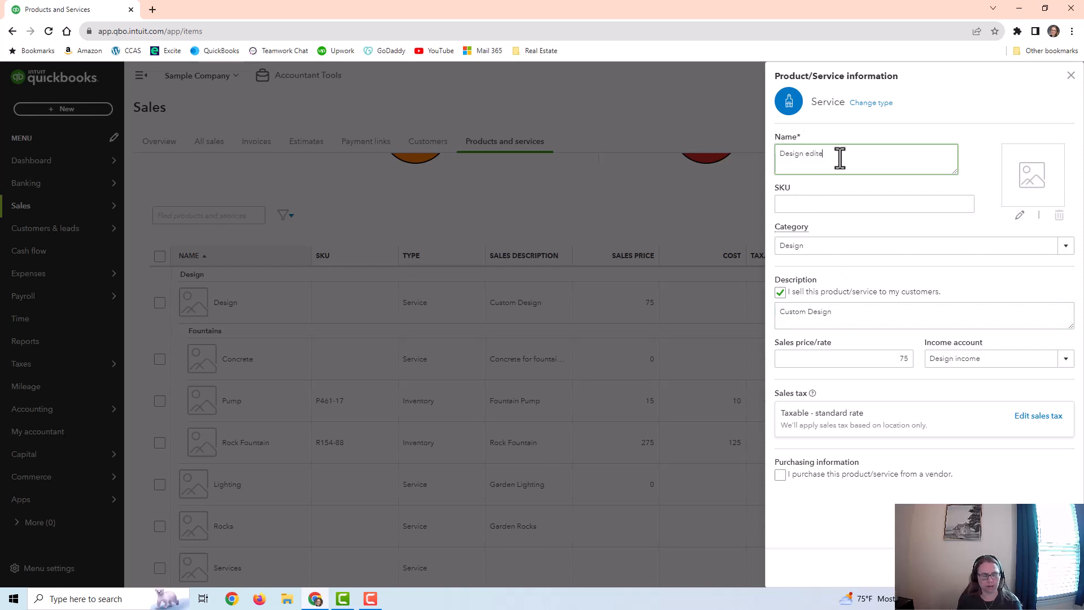
{"action": "type", "text": "d"}
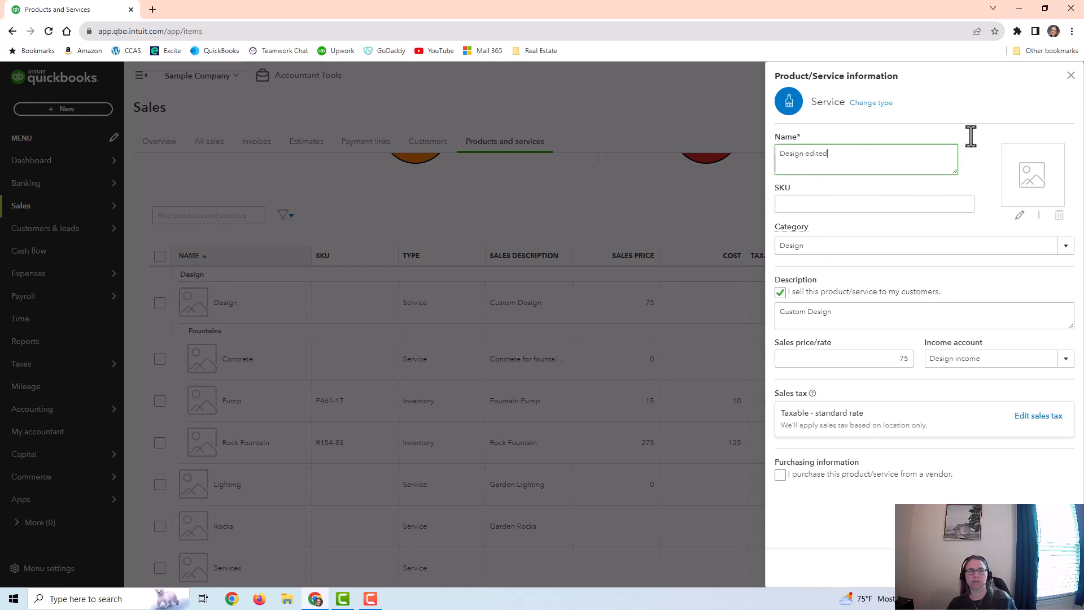
{"action": "left_click", "coordinate": [1071, 75]}
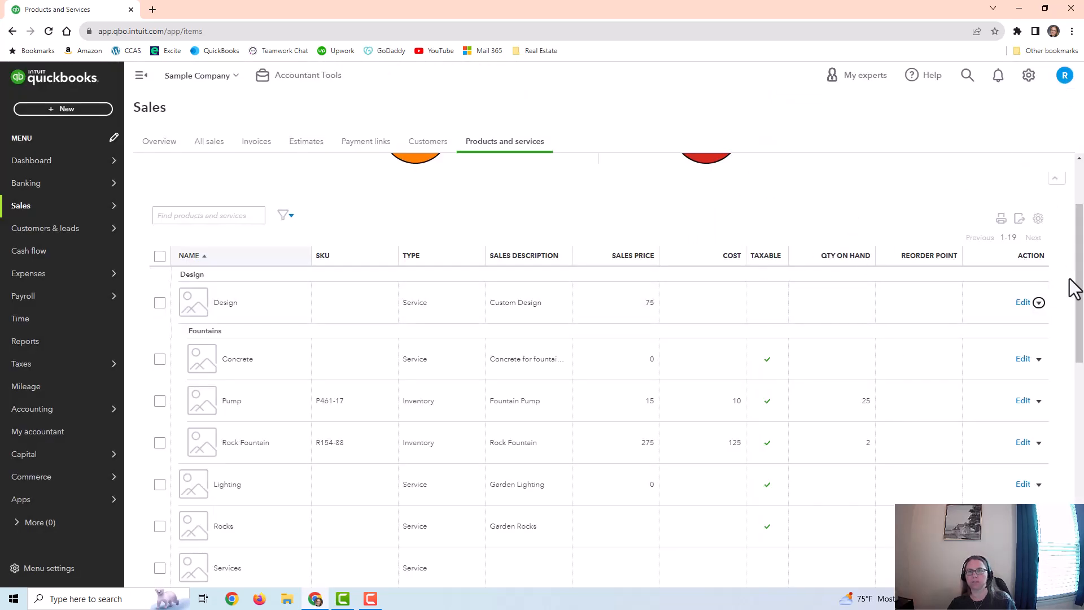
Step: Reopen the Design service to view its sales tax category options, and close it without changes
{"action": "left_click", "coordinate": [1023, 303]}
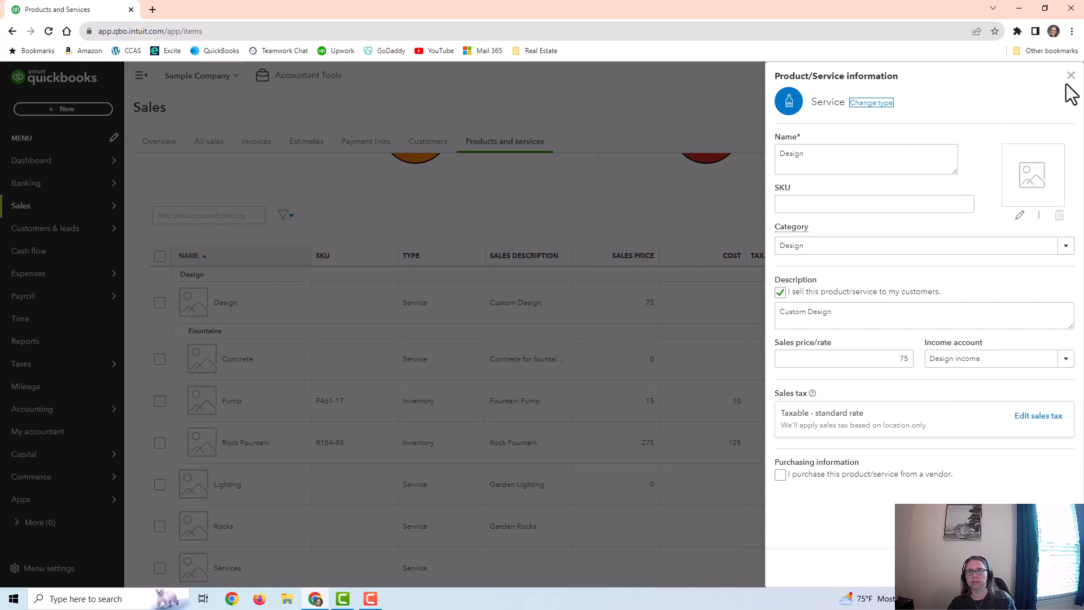
{"action": "left_click", "coordinate": [1033, 416]}
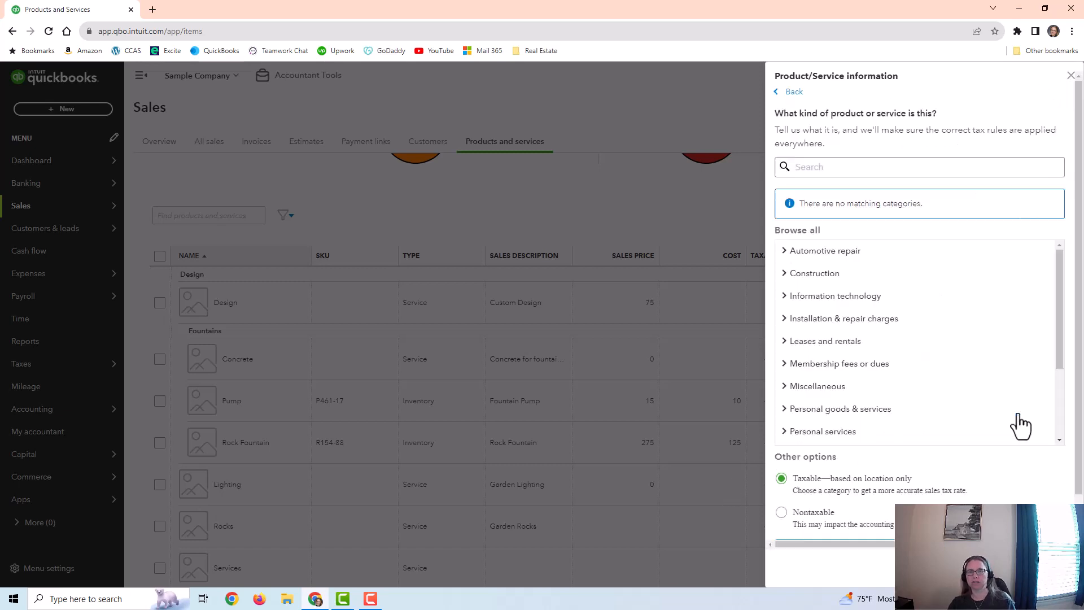
{"action": "left_click", "coordinate": [1070, 76]}
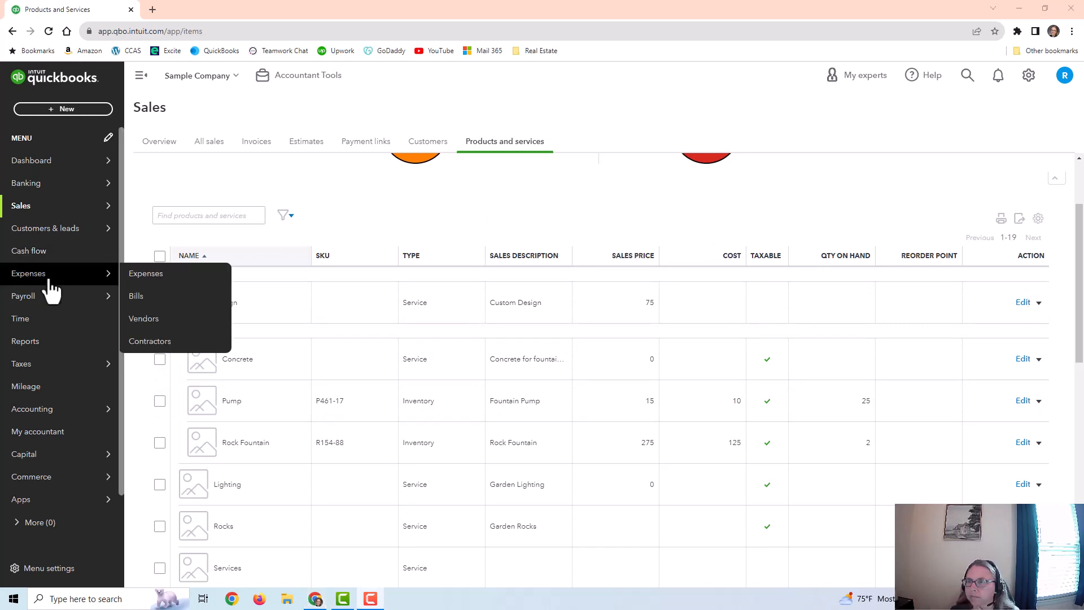
Step: Open the Sales by Product/Service Summary report from the Sales and customers reports
{"action": "left_click", "coordinate": [44, 348]}
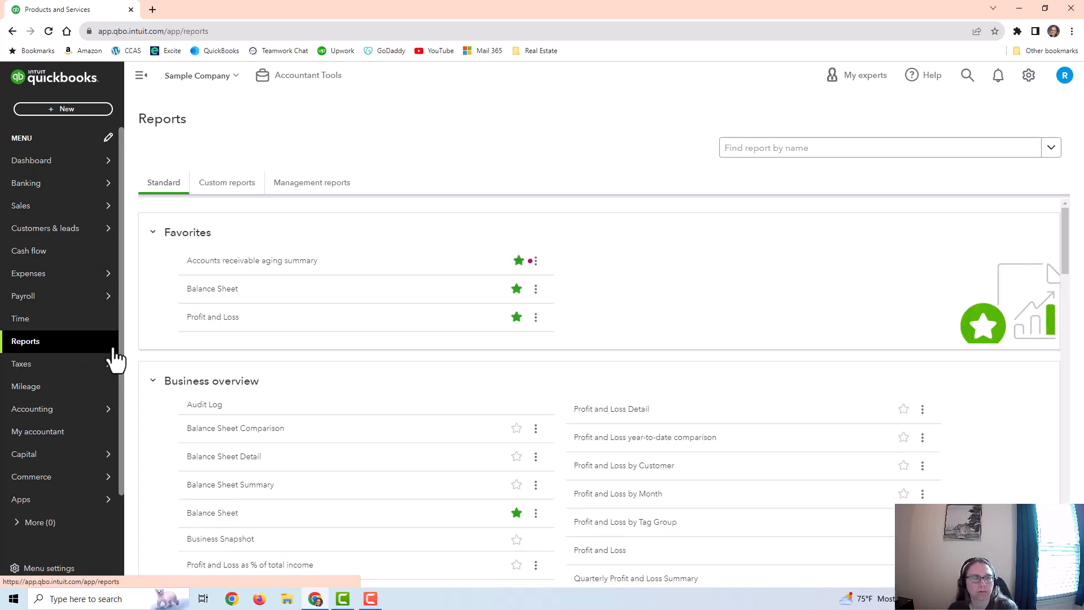
{"action": "scroll", "coordinate": [511, 363], "scroll_direction": "down", "scroll_amount": 2}
{"action": "scroll", "coordinate": [511, 363], "scroll_direction": "down", "scroll_amount": 7}
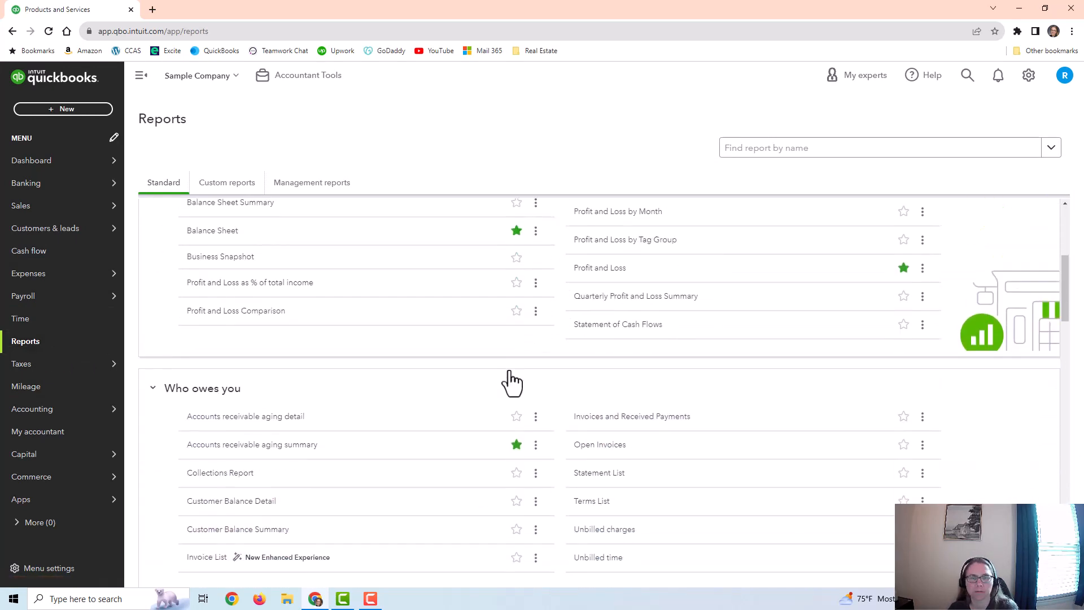
{"action": "scroll", "coordinate": [551, 381], "scroll_direction": "down", "scroll_amount": 2}
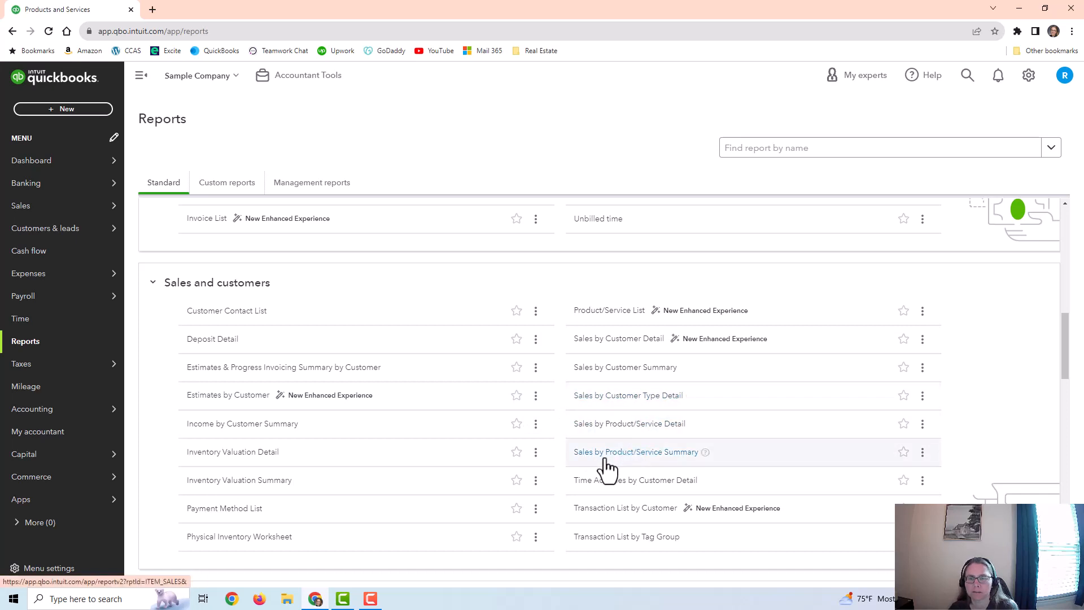
{"action": "left_click", "coordinate": [671, 457]}
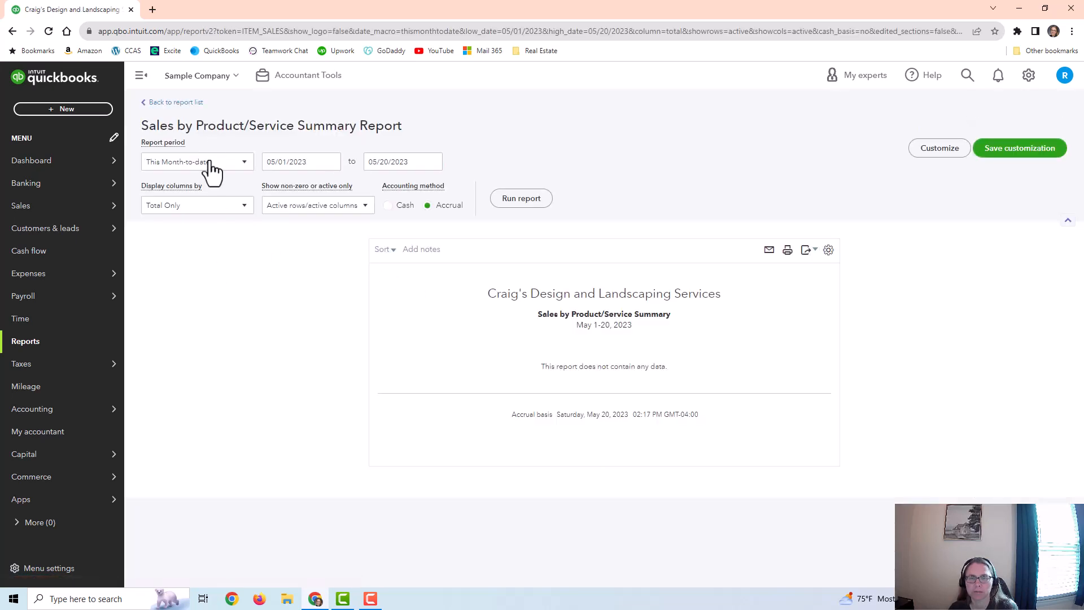
Step: Run the Sales by Product/Service Summary for This Year-to-date on a cash basis and review the sales by item
{"action": "left_click", "coordinate": [211, 163]}
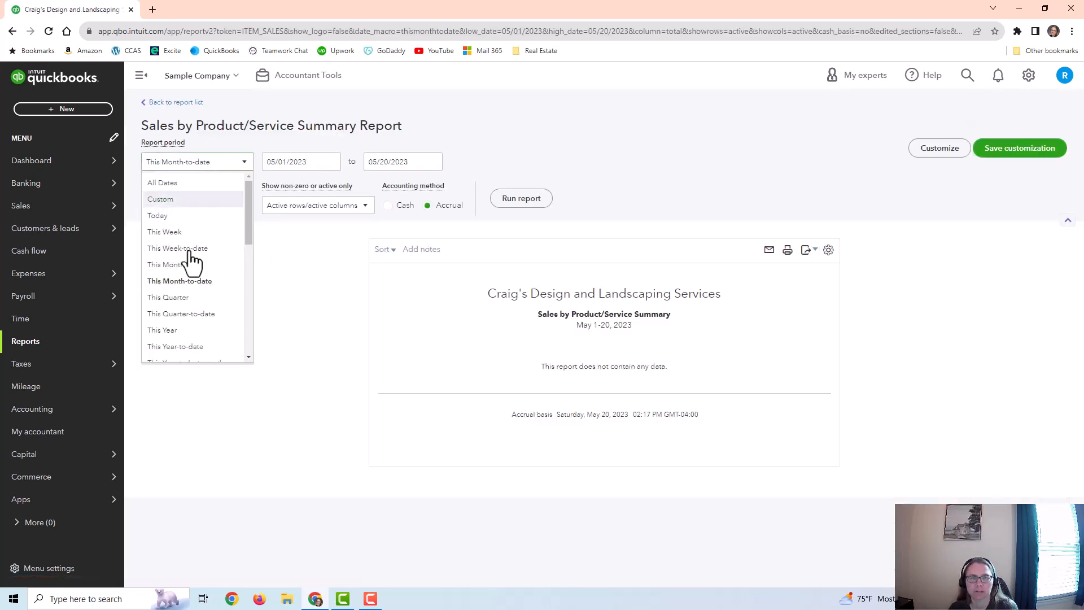
{"action": "left_click", "coordinate": [192, 347]}
{"action": "left_click", "coordinate": [403, 205]}
{"action": "left_click", "coordinate": [519, 202]}
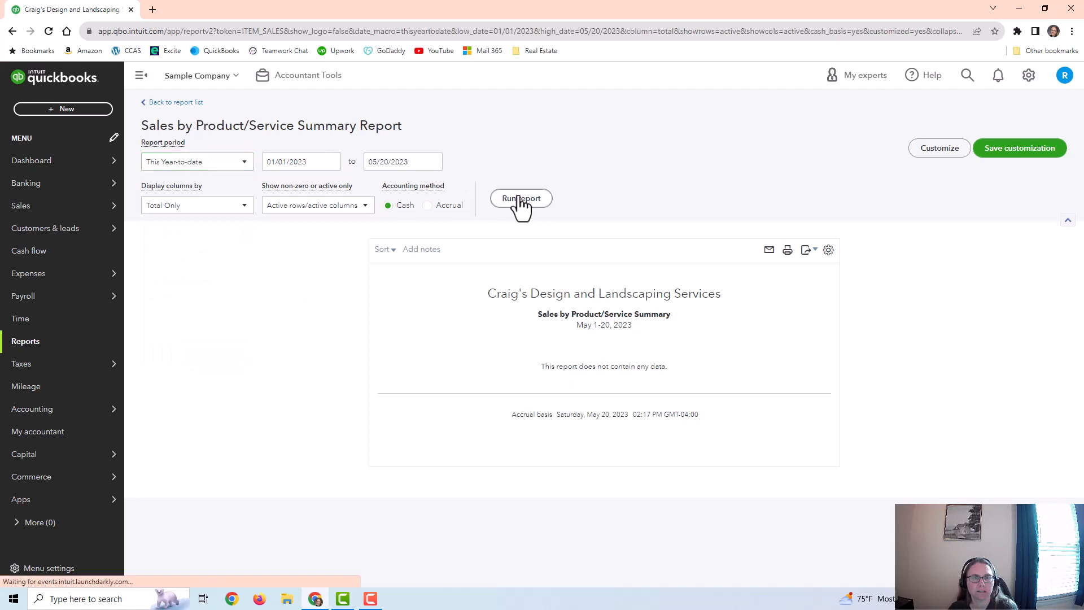
{"action": "scroll", "coordinate": [508, 203], "scroll_direction": "down", "scroll_amount": 3}
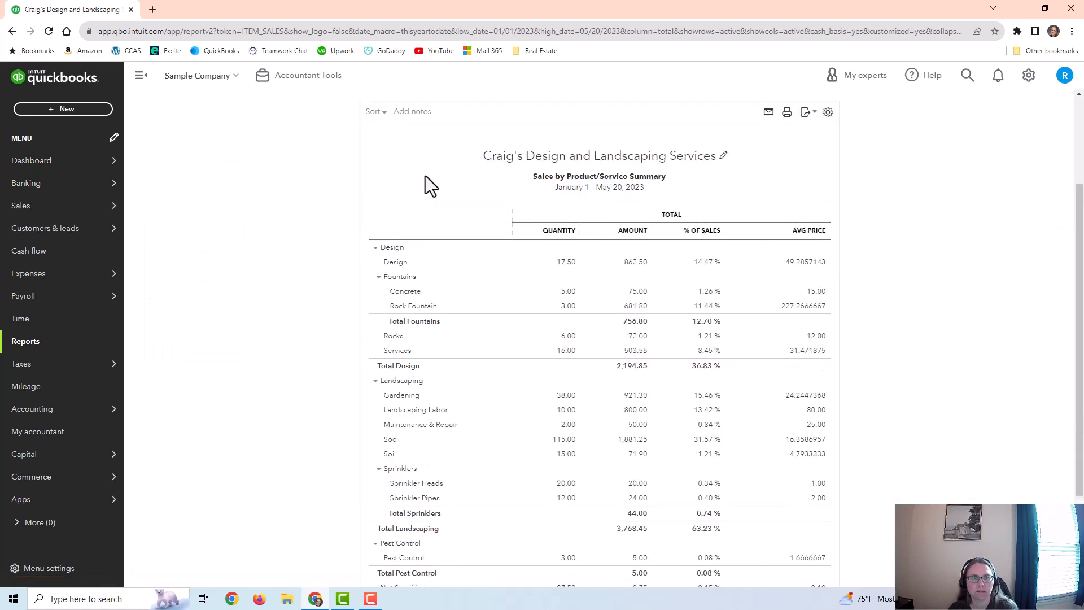
{"action": "scroll", "coordinate": [425, 175], "scroll_direction": "up", "scroll_amount": 1}
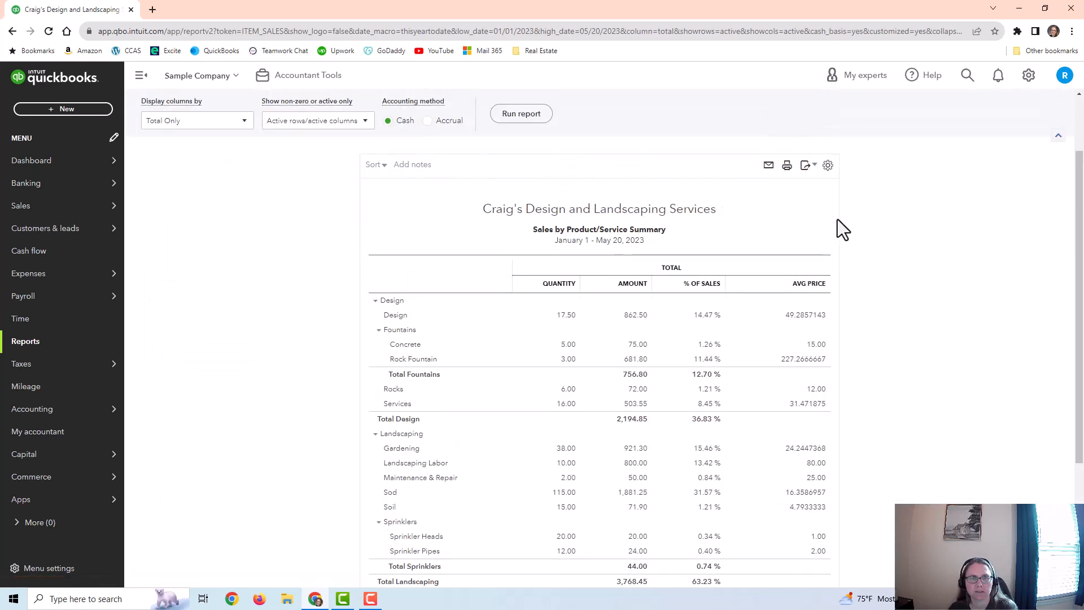
{"action": "scroll", "coordinate": [718, 302], "scroll_direction": "down", "scroll_amount": 2}
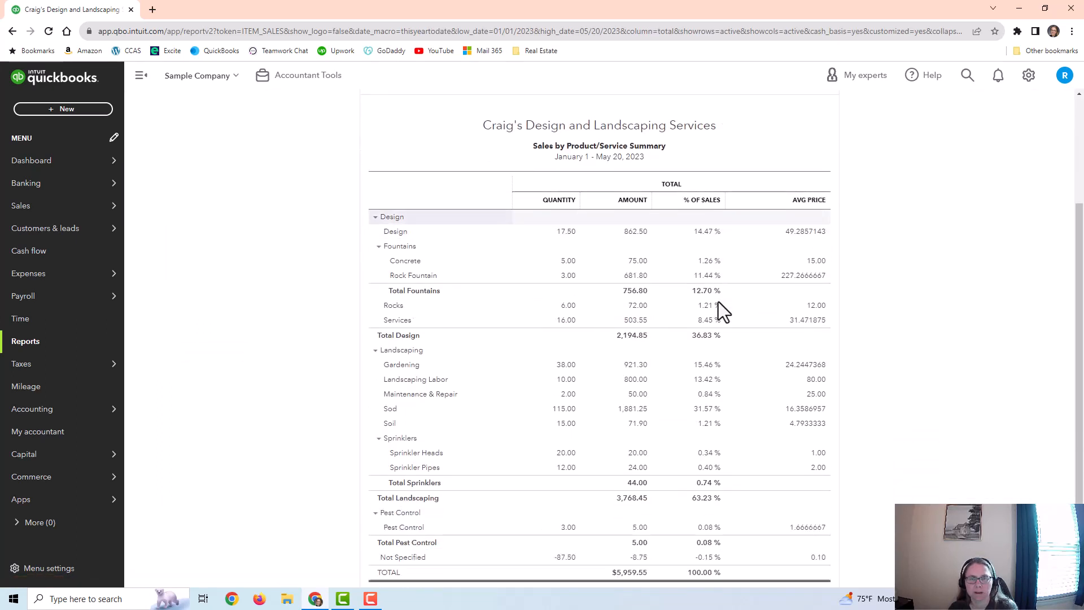
{"action": "scroll", "coordinate": [723, 311], "scroll_direction": "down", "scroll_amount": 1}
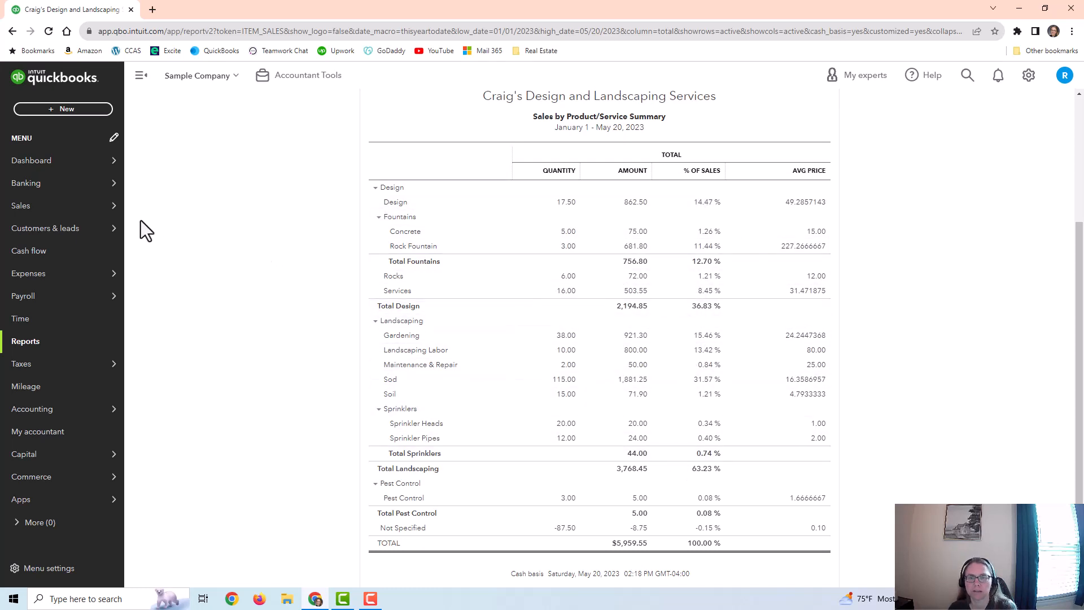
Step: Return to the report list and open the Inventory Valuation Summary report from the Sales and customers reports
{"action": "left_click", "coordinate": [28, 342]}
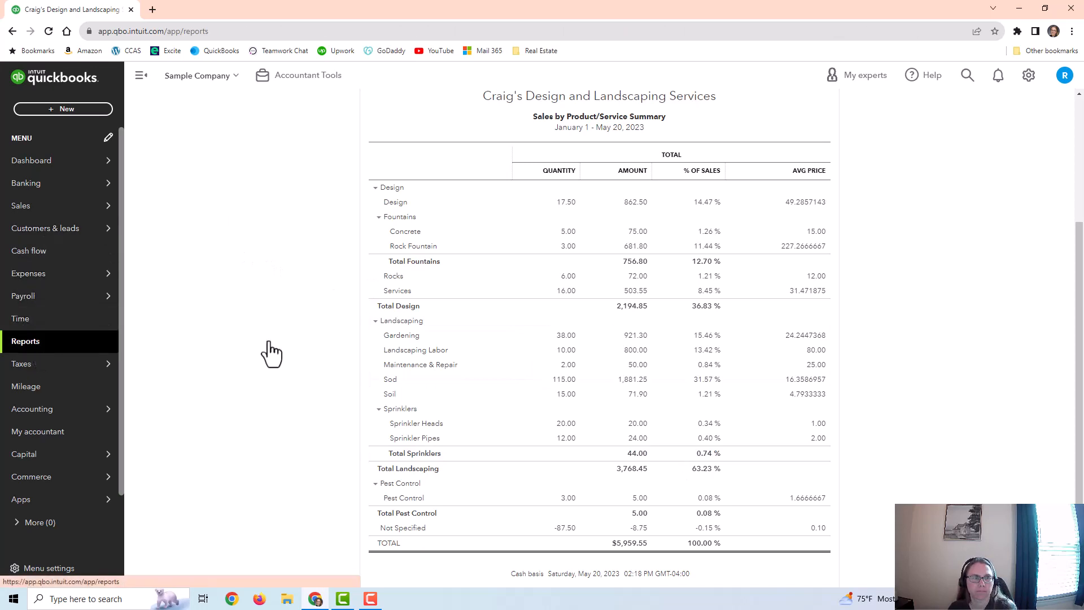
{"action": "scroll", "coordinate": [288, 338], "scroll_direction": "down", "scroll_amount": 12}
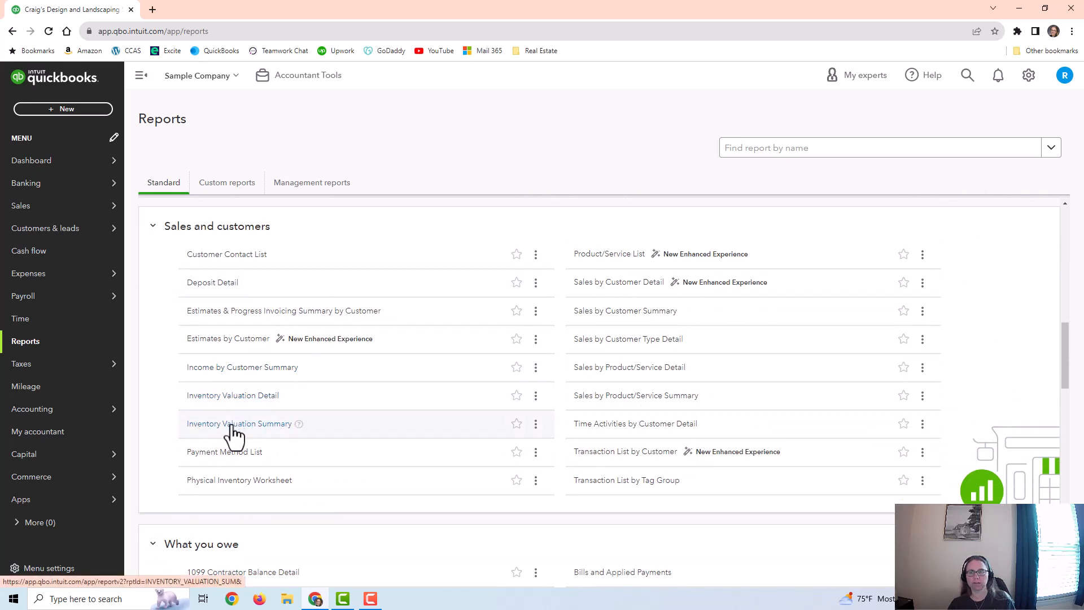
{"action": "left_click", "coordinate": [263, 426]}
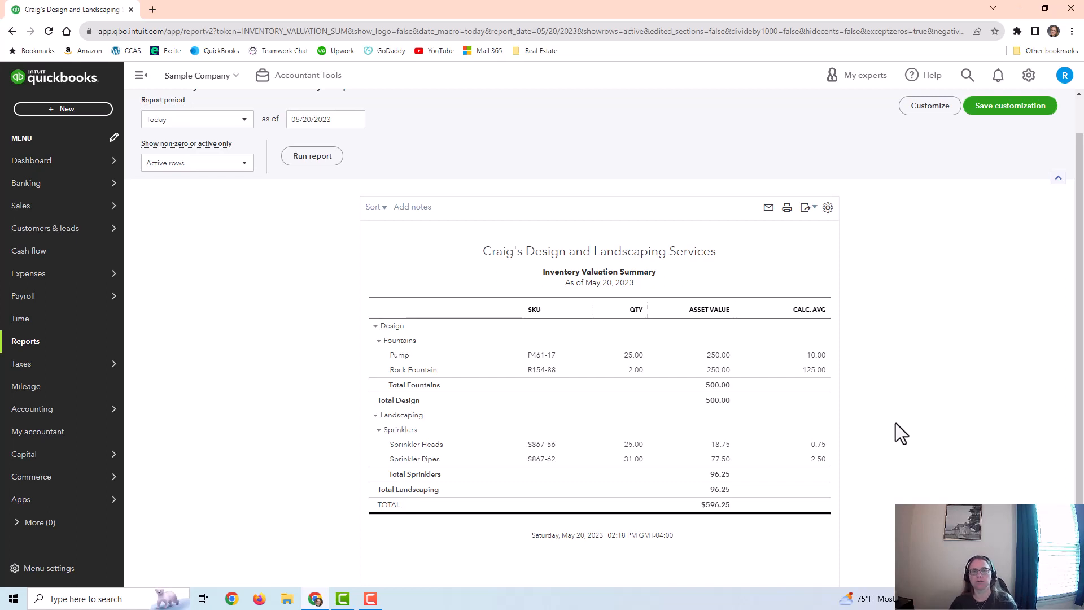
Step: Drill into the Pump's asset value and run its Inventory Valuation Detail report for All Dates
{"action": "left_click", "coordinate": [721, 359]}
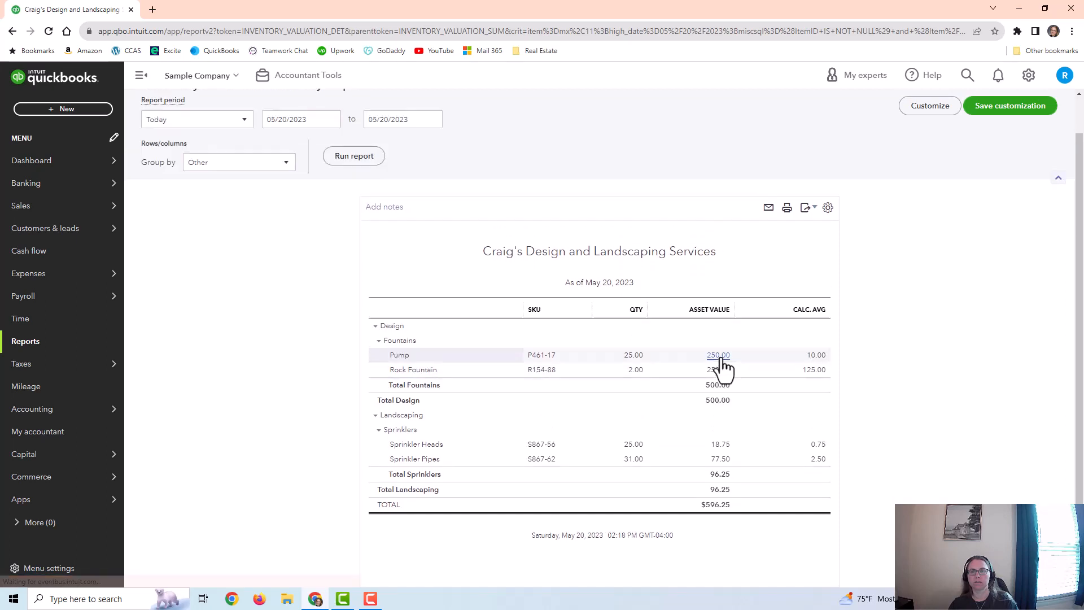
{"action": "left_click", "coordinate": [192, 162]}
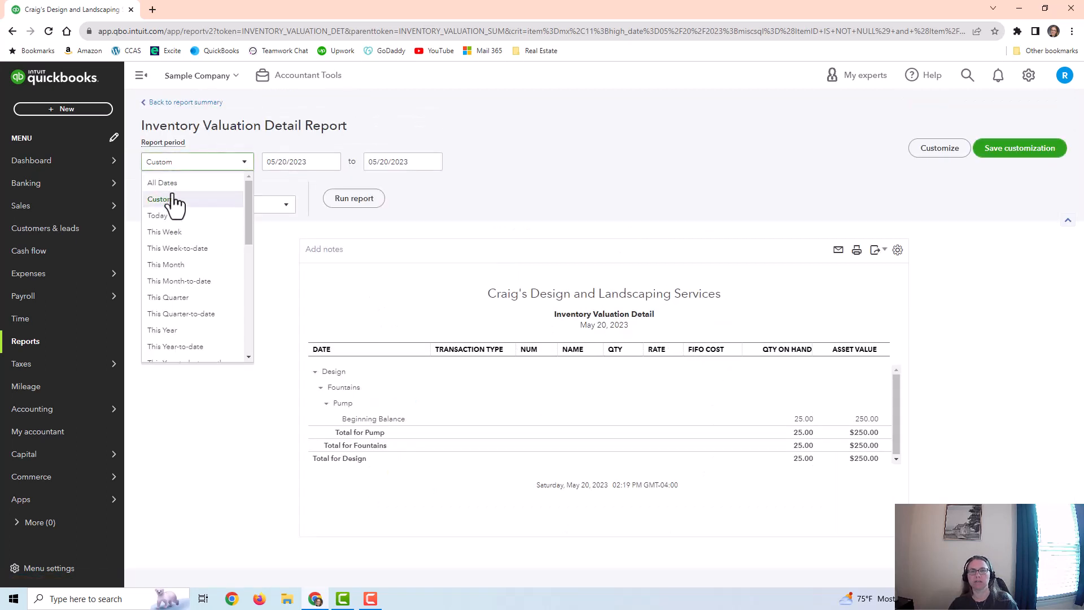
{"action": "left_click", "coordinate": [161, 180]}
{"action": "left_click", "coordinate": [352, 199]}
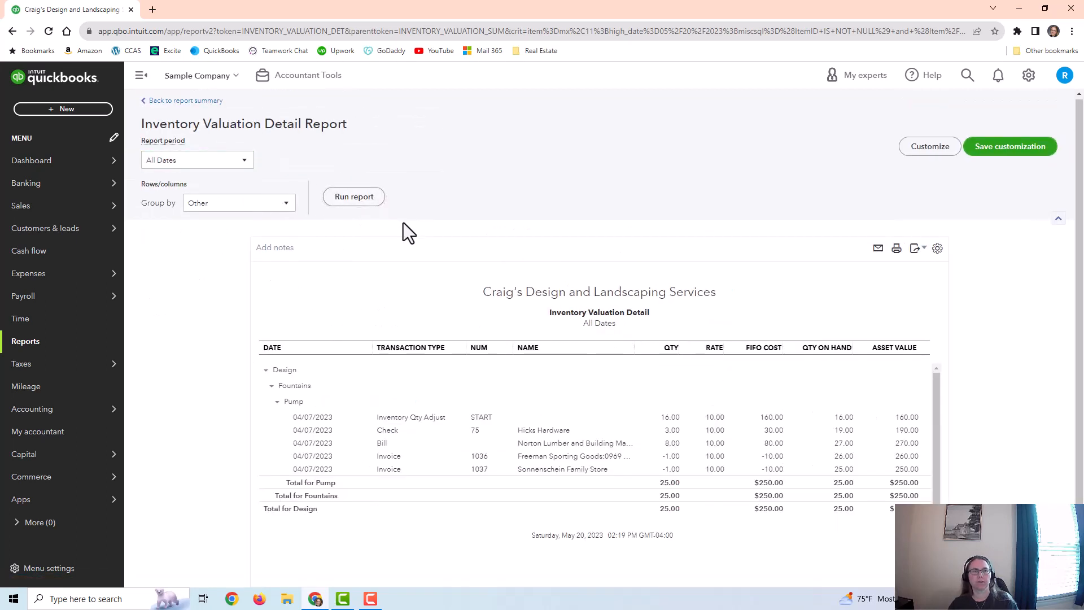
{"action": "scroll", "coordinate": [960, 319], "scroll_direction": "down", "scroll_amount": 1}
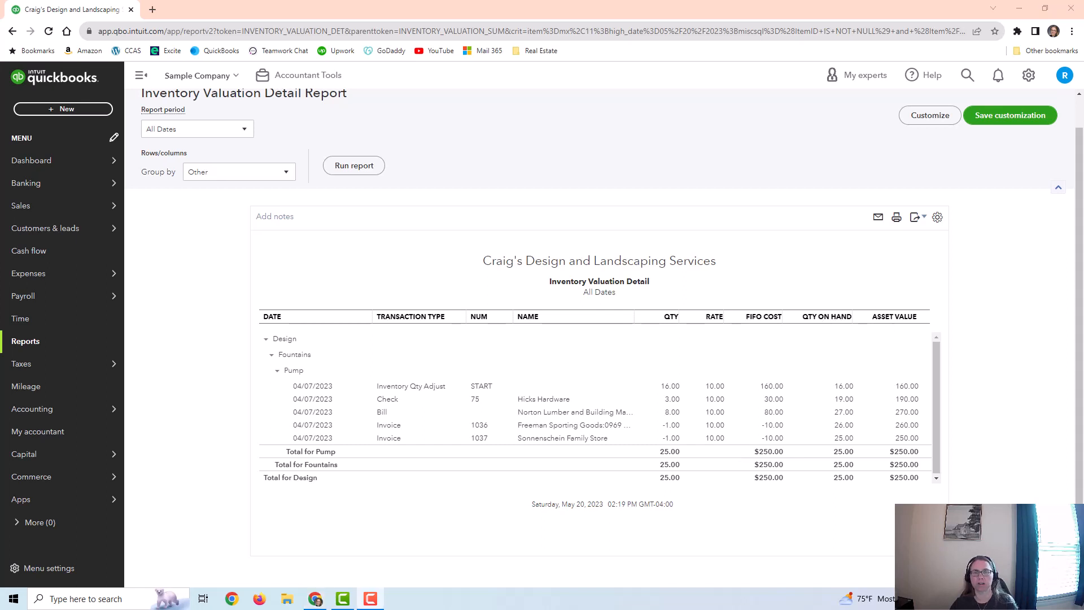
Step: Open the Freeman Sporting Goods invoice from the Pump's detail, review its Fountain Pump line, and close it
{"action": "left_click", "coordinate": [672, 428]}
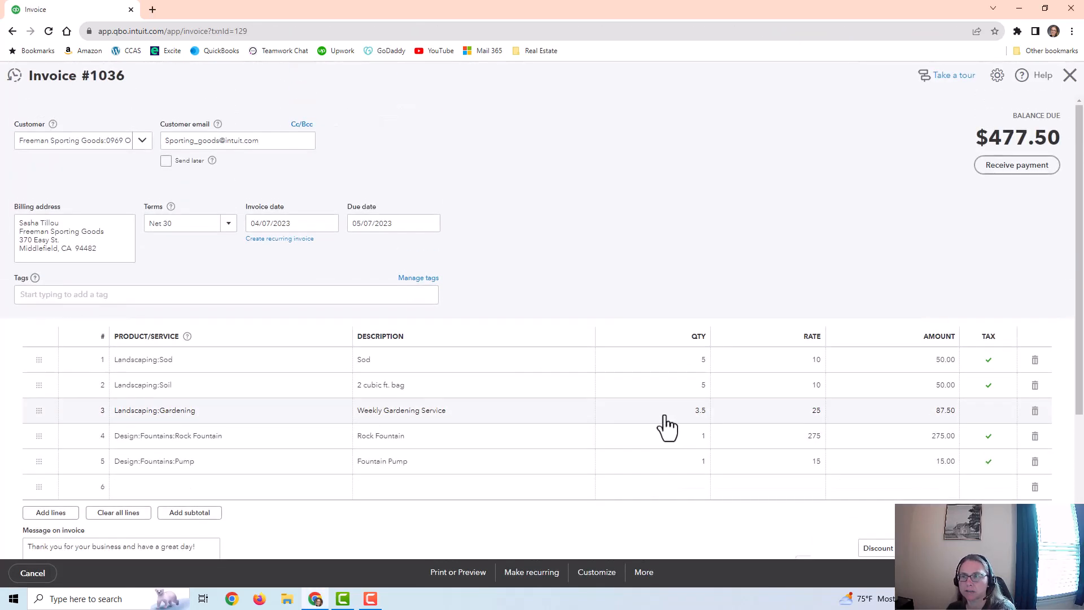
{"action": "scroll", "coordinate": [207, 395], "scroll_direction": "down", "scroll_amount": 1}
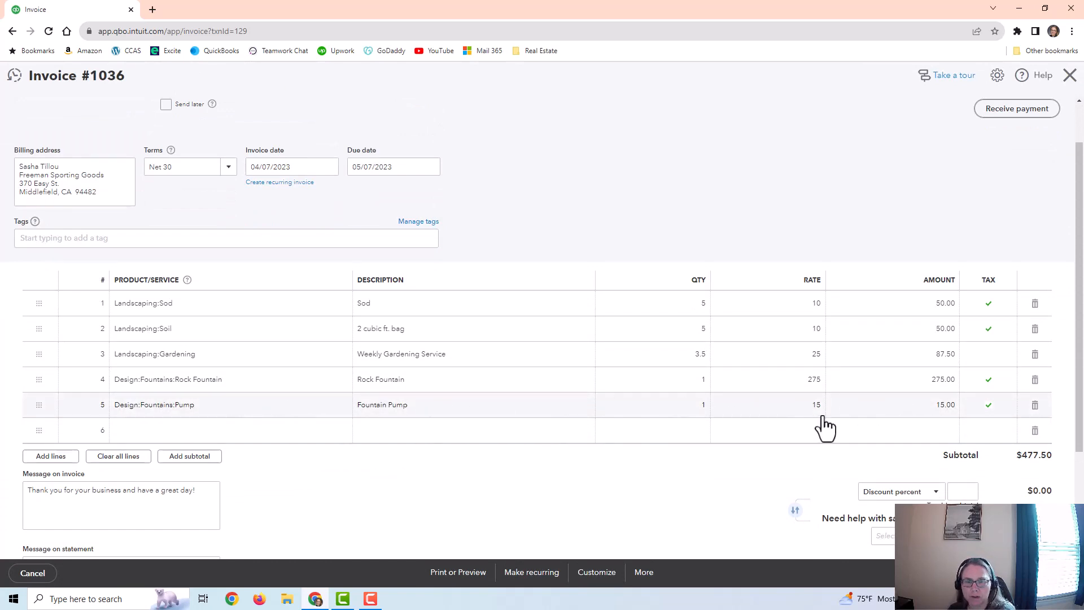
{"action": "left_click", "coordinate": [1071, 76]}
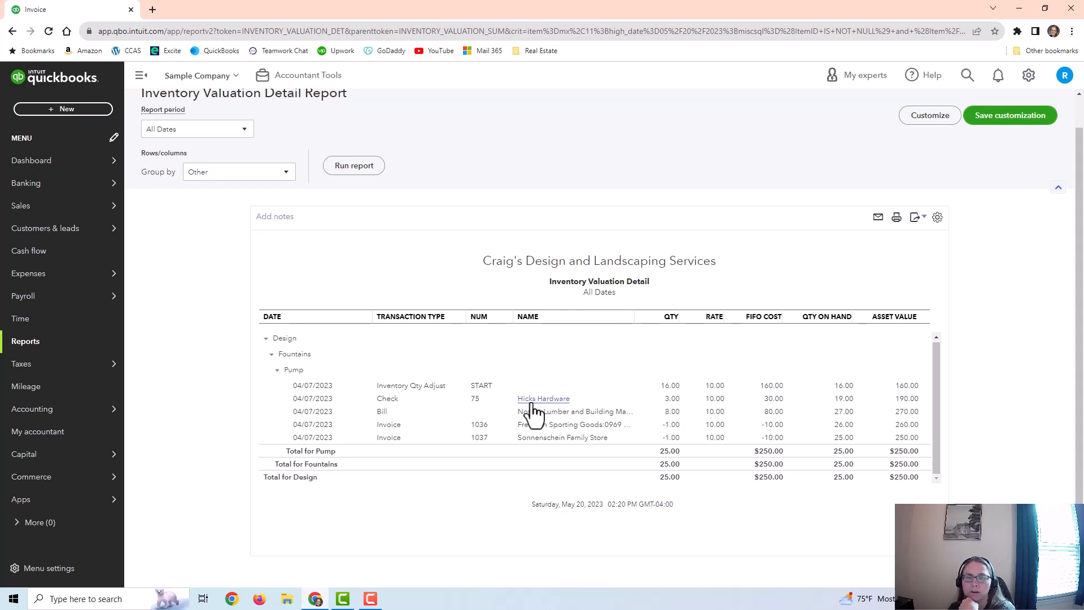
Step: Open the Hicks Hardware check from the Pump's detail, compare its category and item details, and close it
{"action": "left_click", "coordinate": [668, 399]}
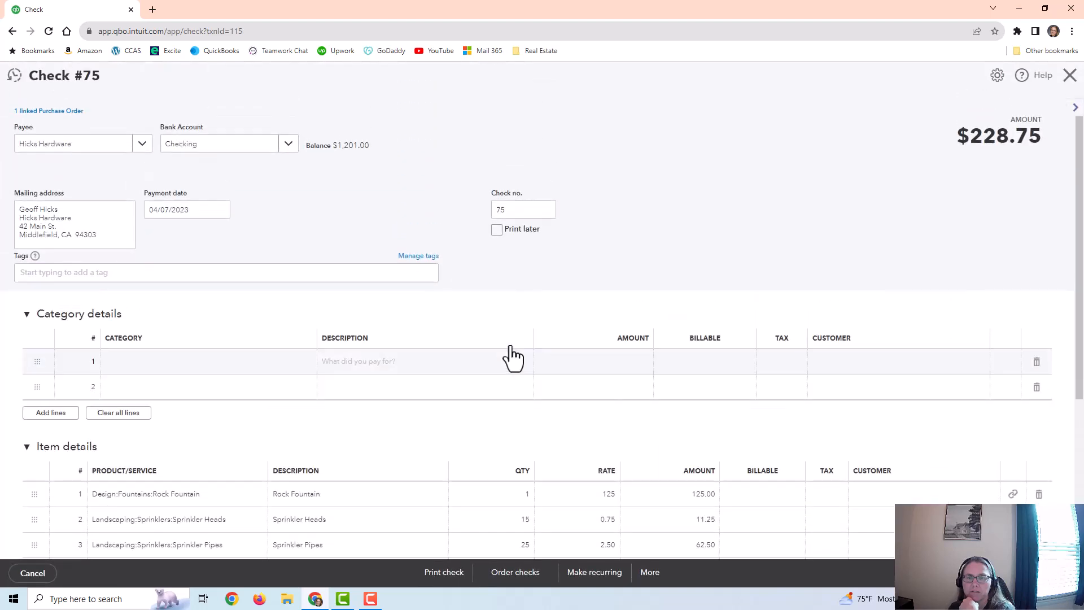
{"action": "scroll", "coordinate": [395, 332], "scroll_direction": "down", "scroll_amount": 2}
{"action": "scroll", "coordinate": [292, 328], "scroll_direction": "up", "scroll_amount": 2}
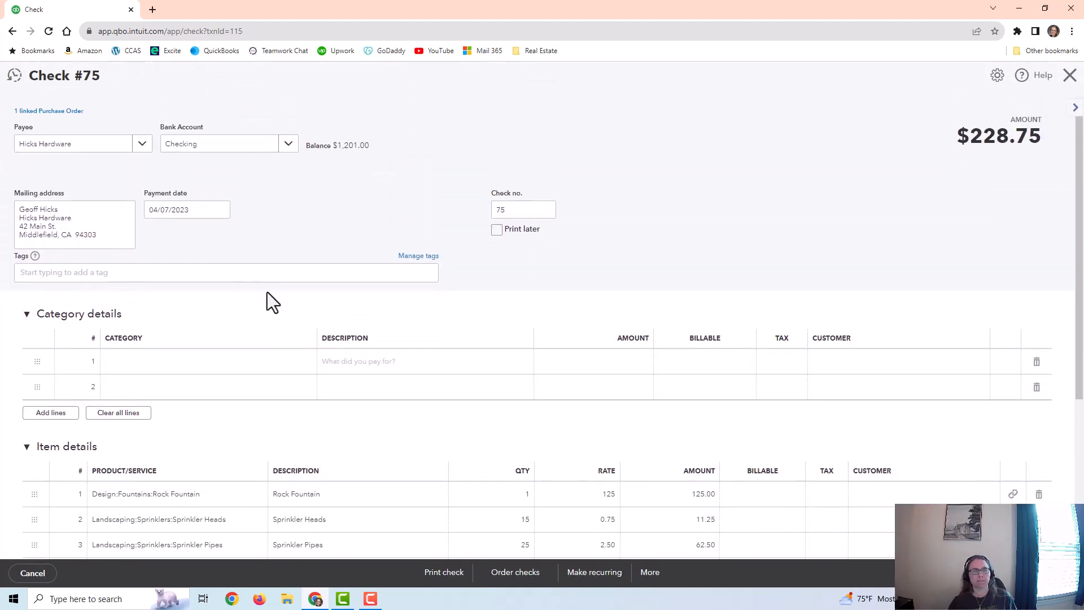
{"action": "scroll", "coordinate": [266, 295], "scroll_direction": "down", "scroll_amount": 2}
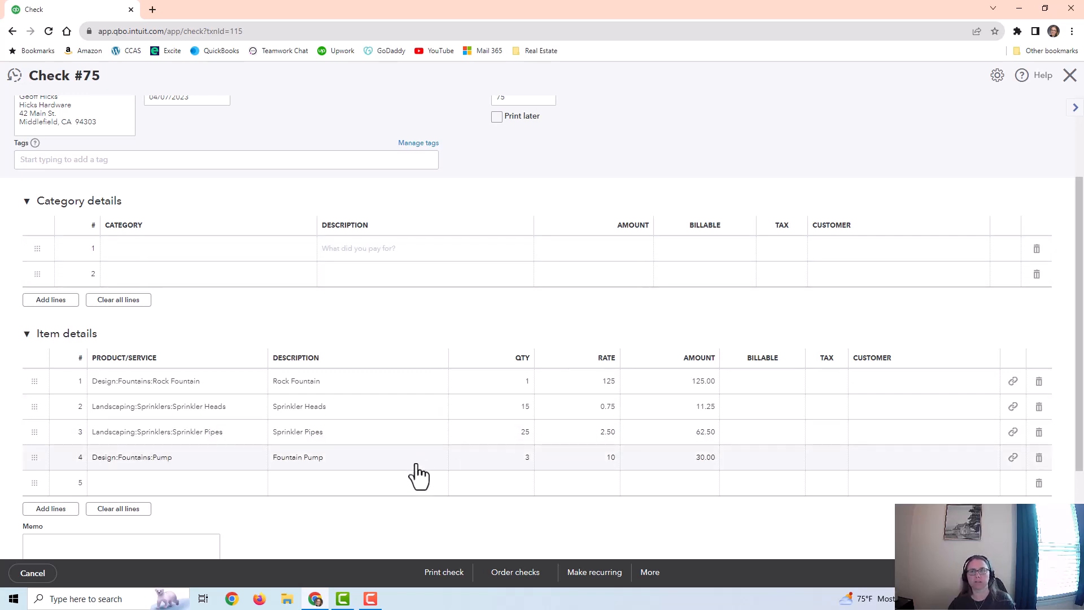
{"action": "left_click", "coordinate": [1068, 76]}
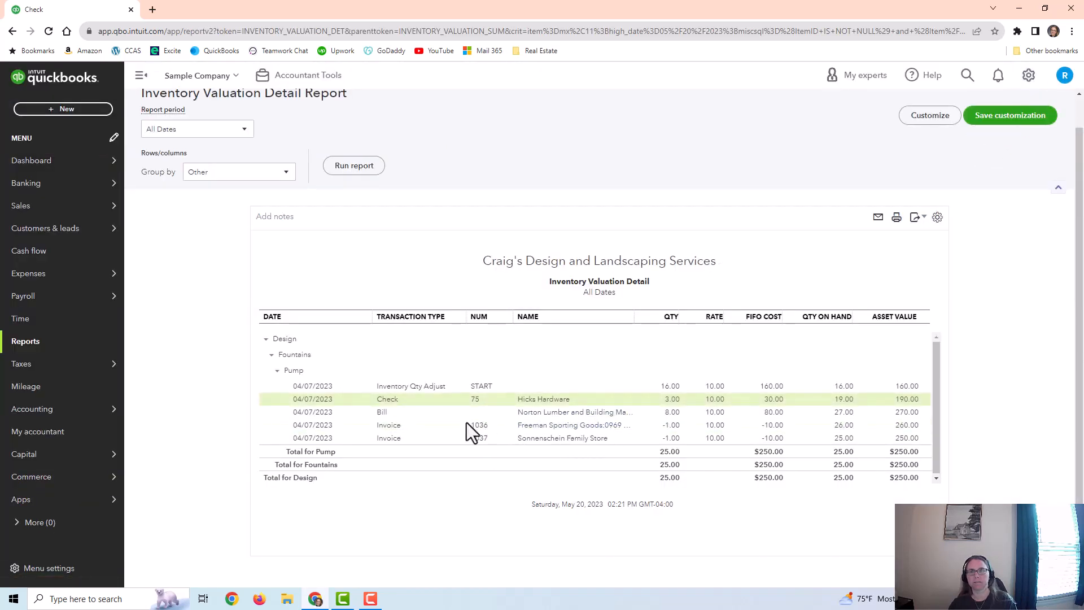
Step: Open the Norton Lumber and Building Materials bill from the Pump's detail, review its category and item details, and close it
{"action": "left_click", "coordinate": [783, 414]}
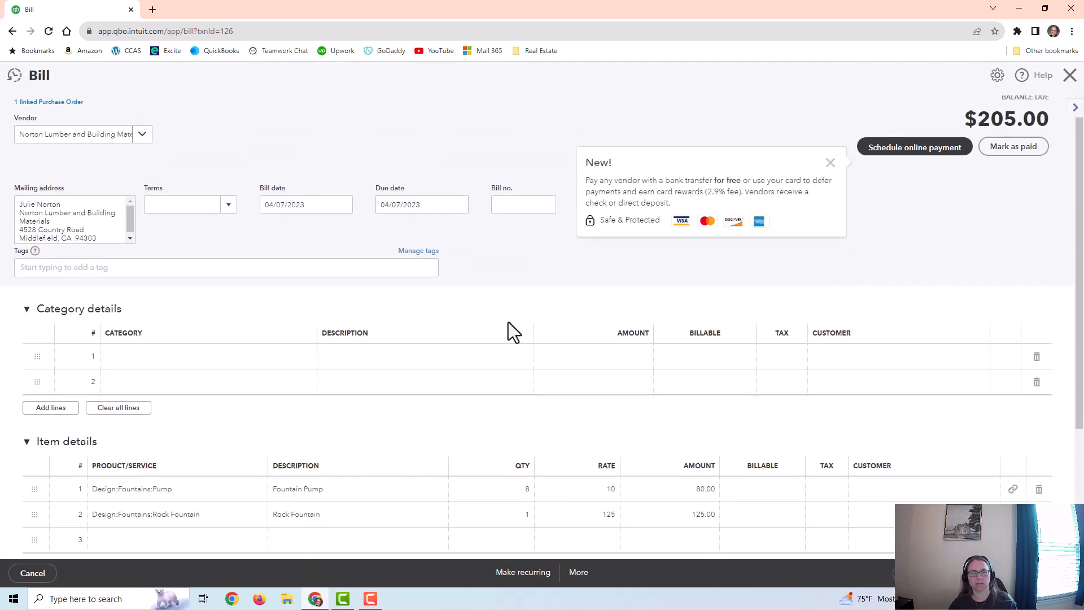
{"action": "scroll", "coordinate": [446, 360], "scroll_direction": "down", "scroll_amount": 3}
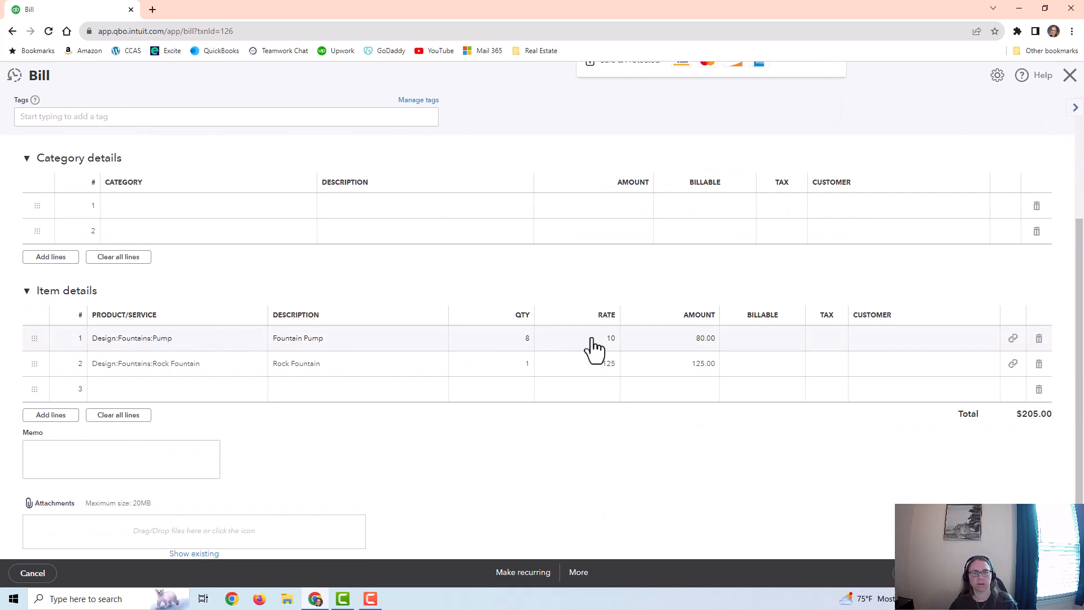
{"action": "scroll", "coordinate": [728, 339], "scroll_direction": "up", "scroll_amount": 3}
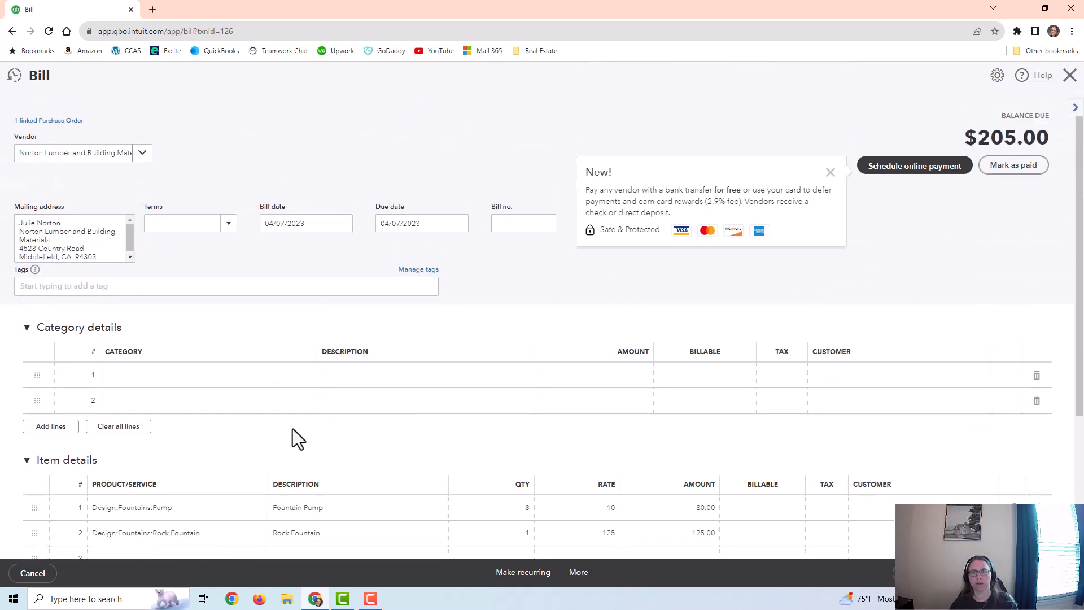
{"action": "scroll", "coordinate": [184, 474], "scroll_direction": "down", "scroll_amount": 1}
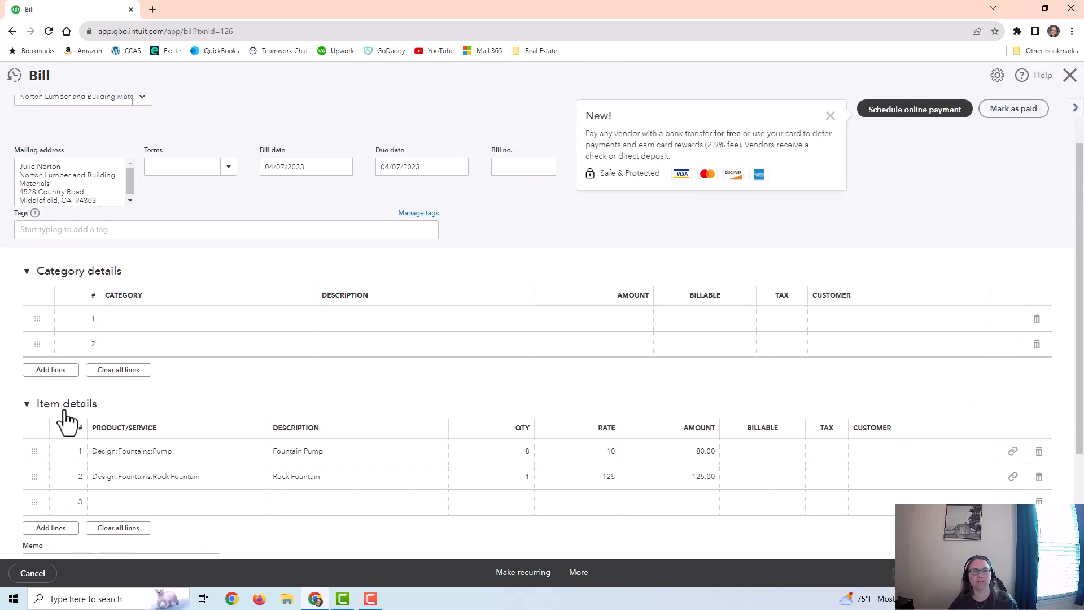
{"action": "scroll", "coordinate": [79, 420], "scroll_direction": "up", "scroll_amount": 1}
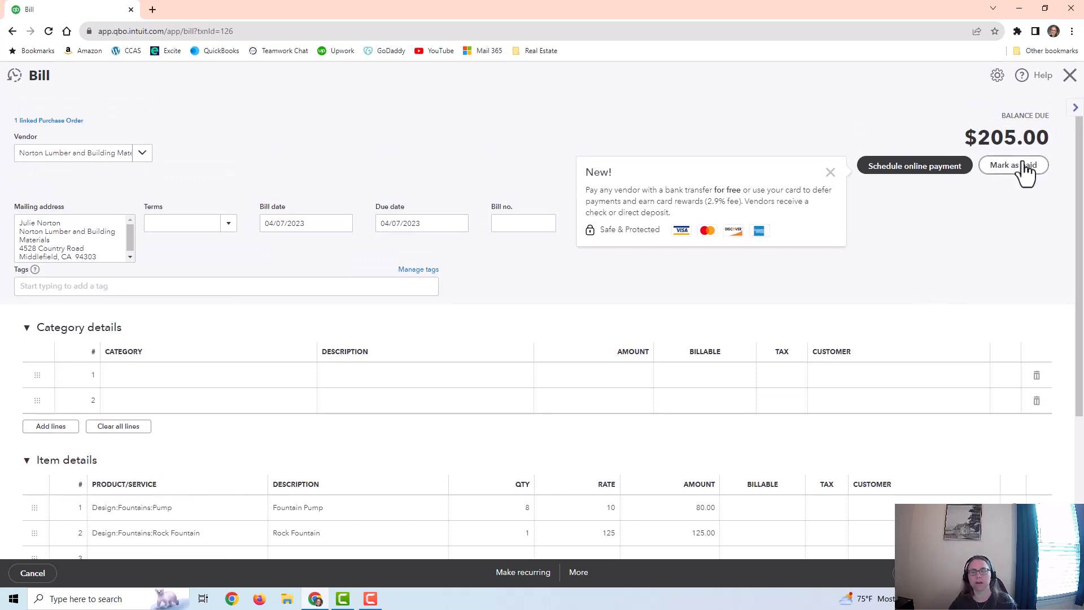
{"action": "left_click", "coordinate": [1069, 77]}
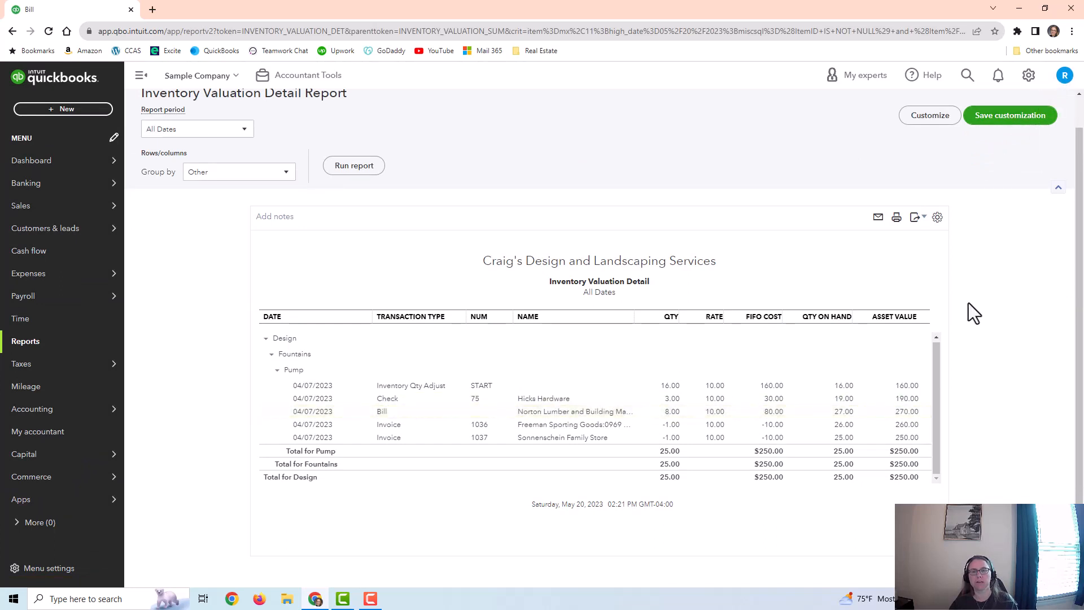
Step: View the option for showing the Items table on expense and purchase forms in the company's Expenses settings, and close them without changes
{"action": "left_click", "coordinate": [1029, 77]}
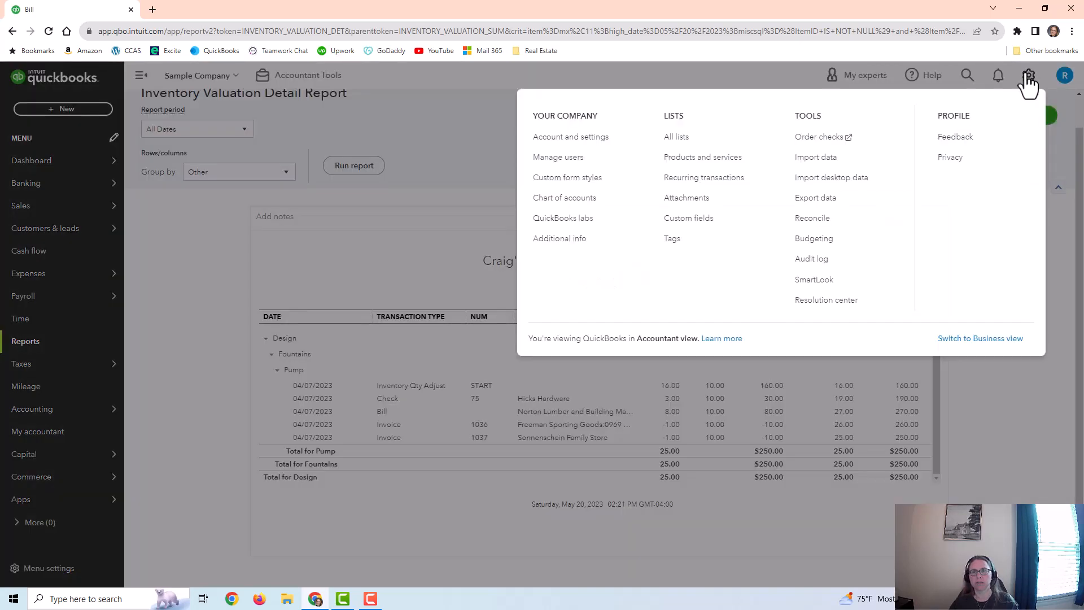
{"action": "left_click", "coordinate": [551, 139]}
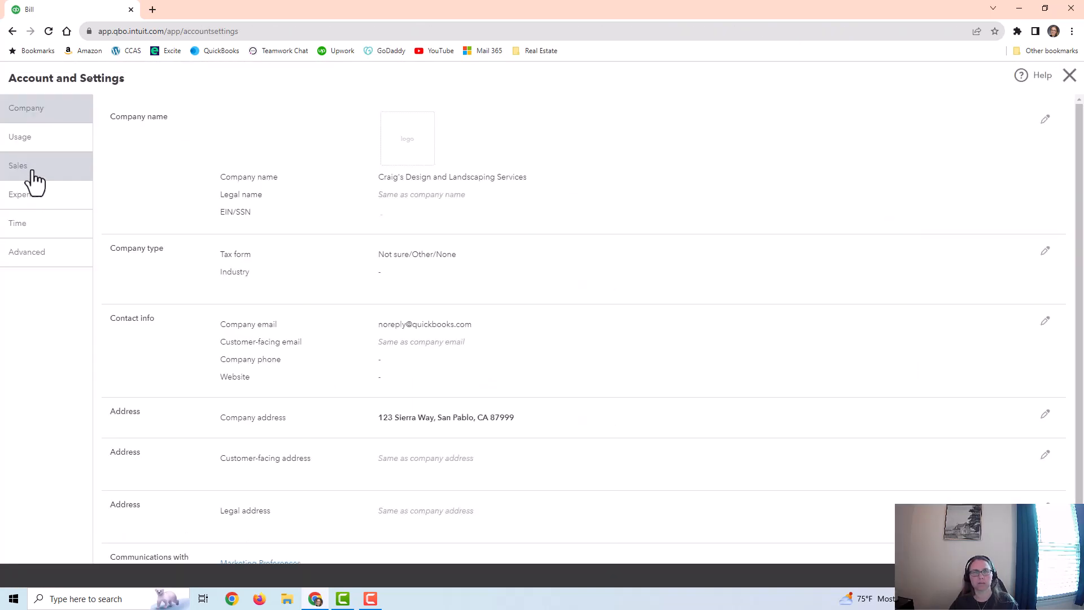
{"action": "left_click", "coordinate": [33, 205]}
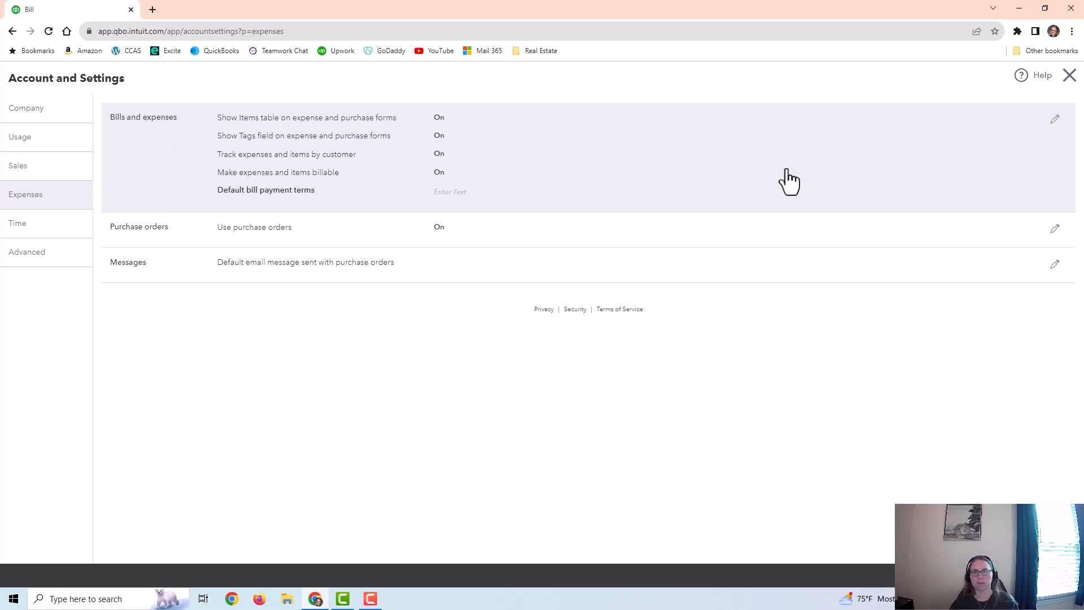
{"action": "left_click", "coordinate": [1053, 120]}
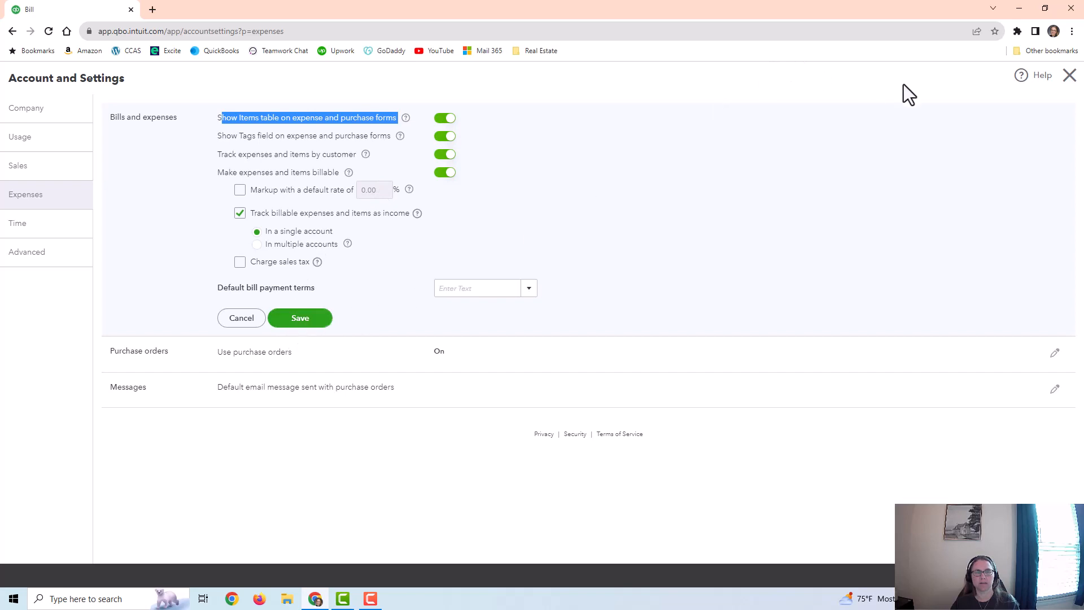
{"action": "left_click", "coordinate": [1067, 88]}
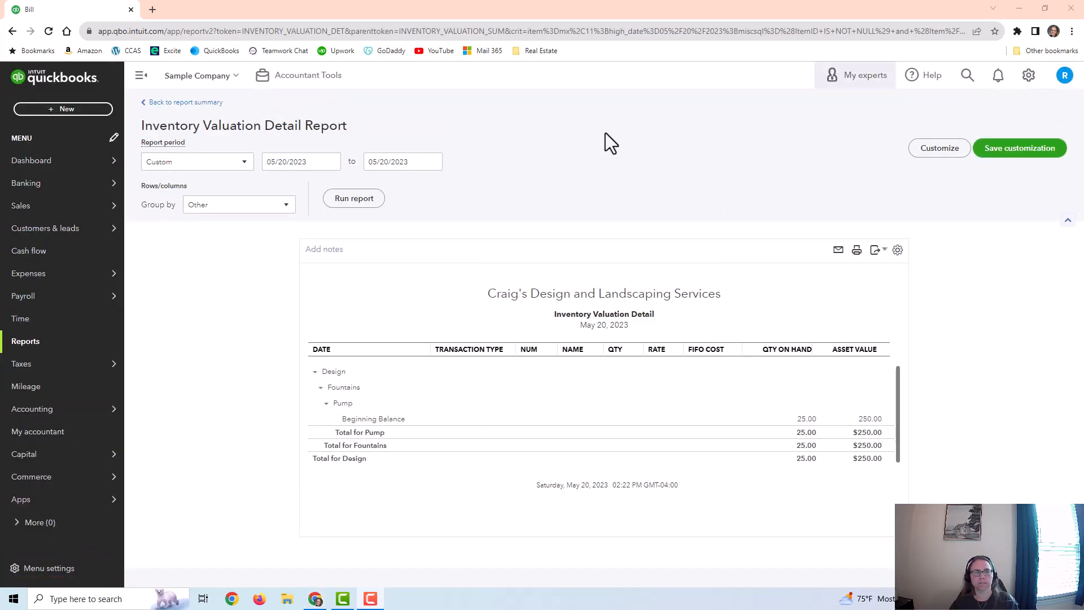
Step: Open the Products and Services list from the Sales area
{"action": "mouse_move", "coordinate": [35, 210]}
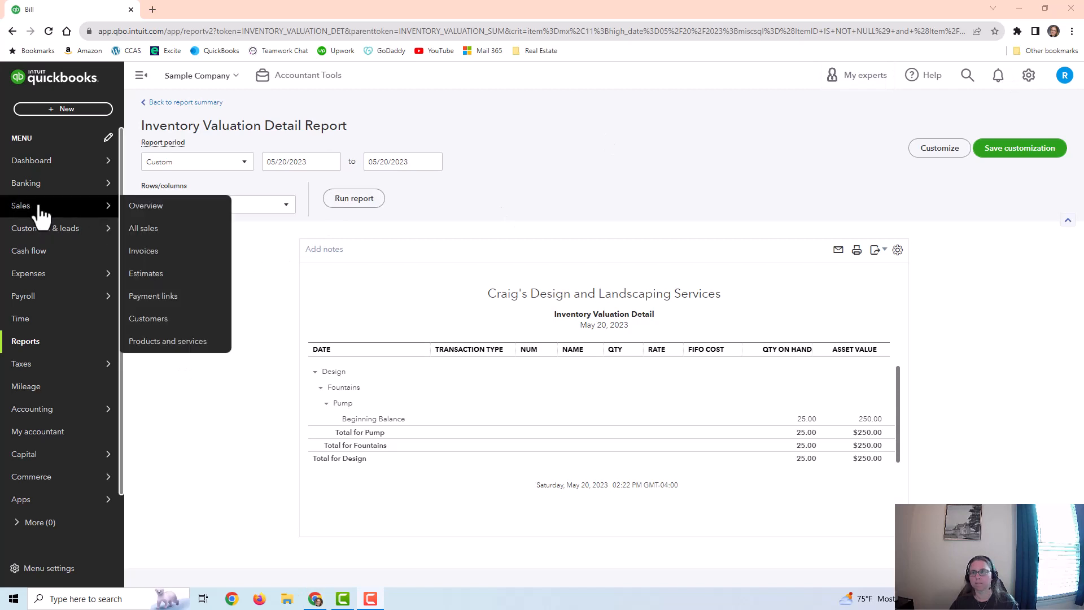
{"action": "left_click", "coordinate": [148, 341]}
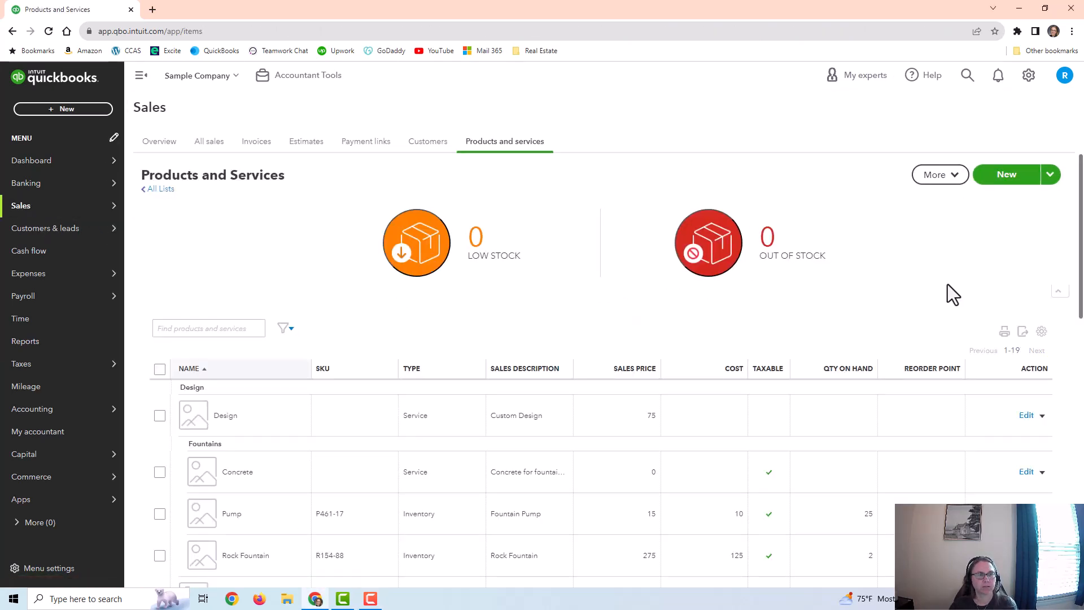